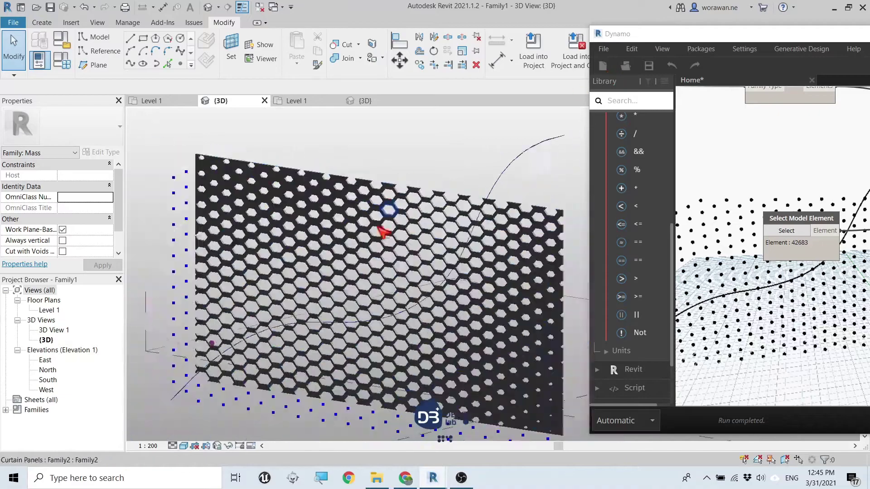
# Step: Draw a spline across the front of the hexagon-panelled wall and pick it in Dynamo's Select Model Element
pyautogui.moveTo(702, 34); pyautogui.dragTo(786, 170)
pyautogui.click(817, 154)
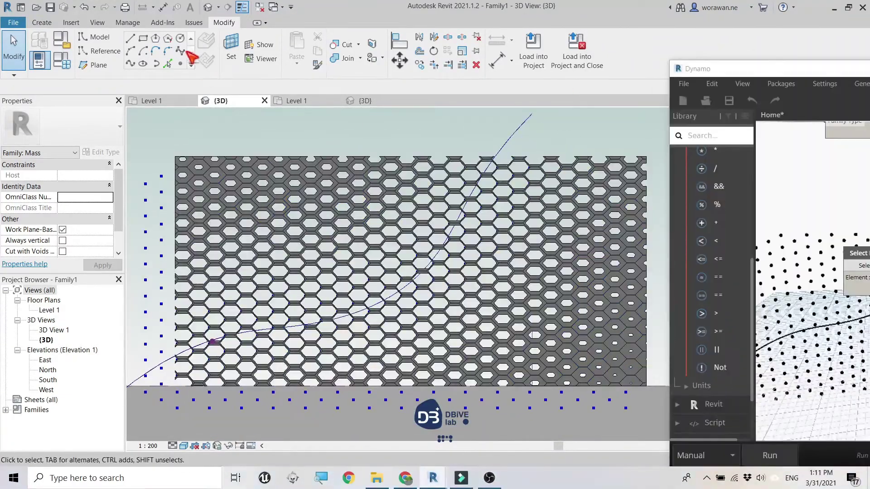
pyautogui.click(180, 51)
pyautogui.press('Escape')
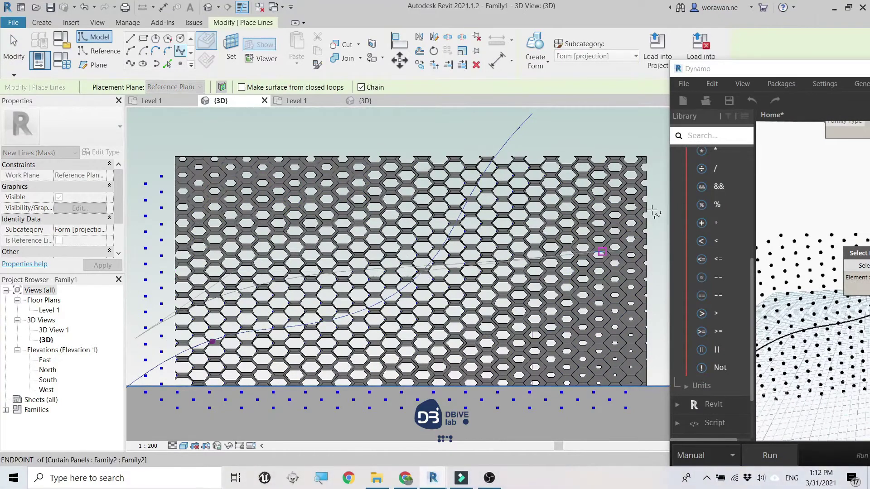
pyautogui.press('Escape')
pyautogui.click(807, 251)
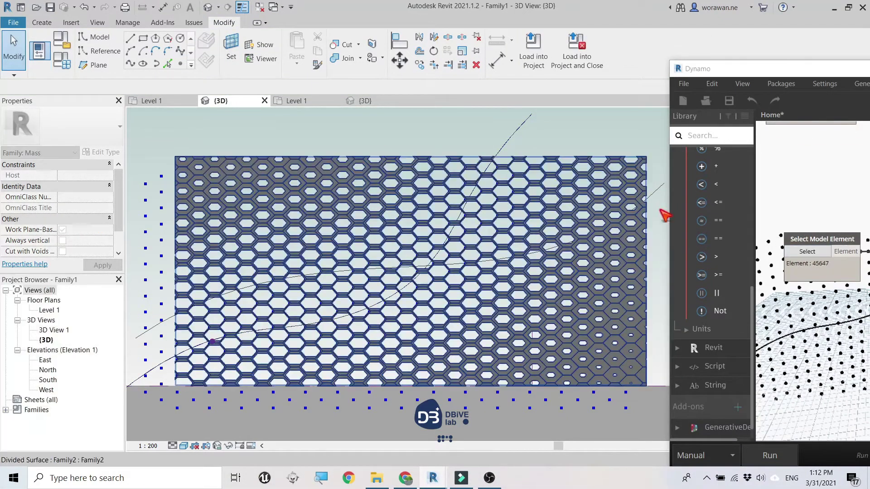
pyautogui.click(645, 213)
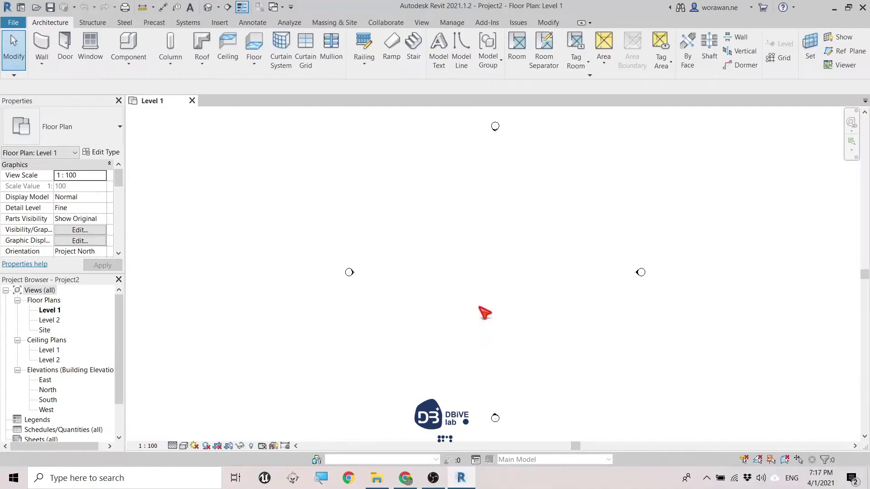
# Step: Create a new family from the Conceptual Mass template Metric Mass.rft
pyautogui.click(13, 22)
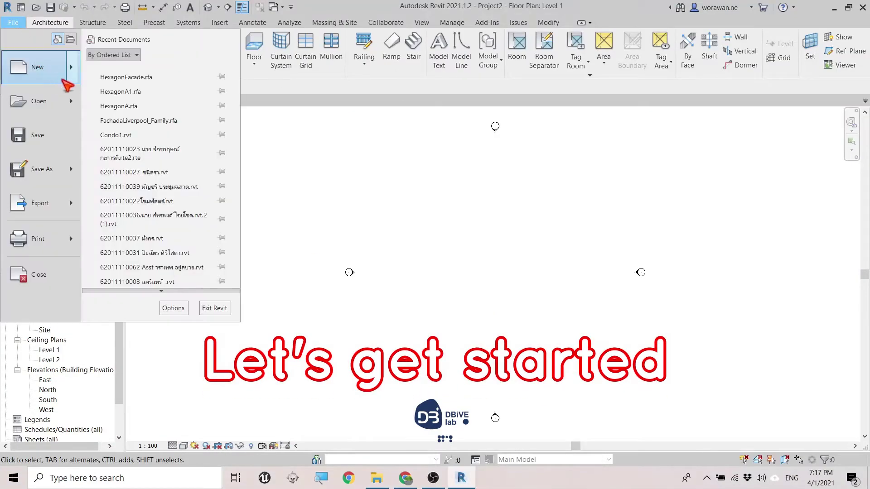
pyautogui.click(151, 82)
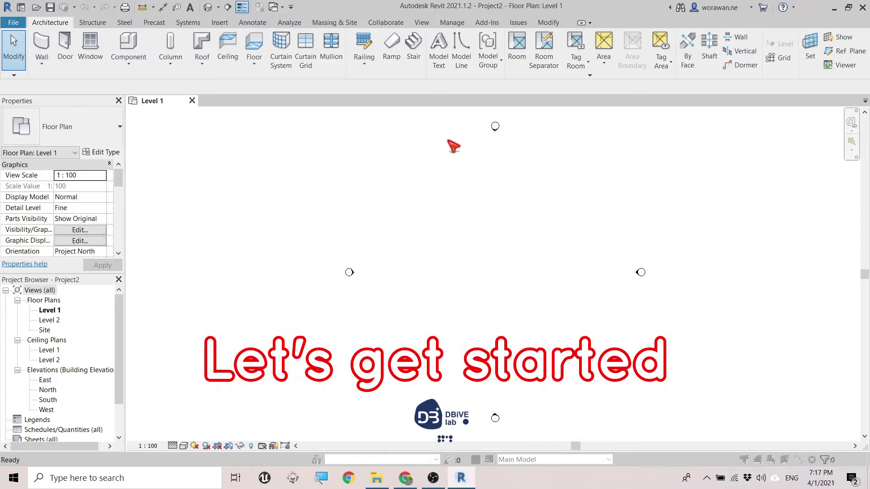
pyautogui.doubleClick(529, 101)
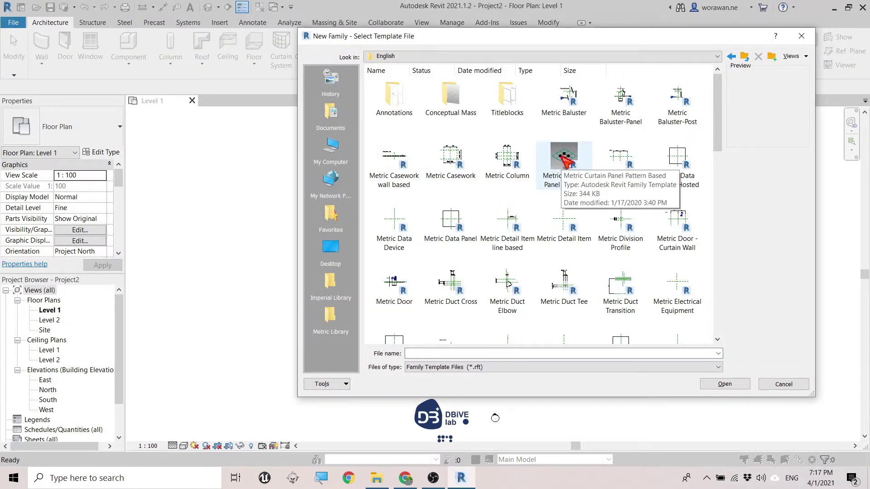
pyautogui.doubleClick(451, 95)
pyautogui.click(414, 99)
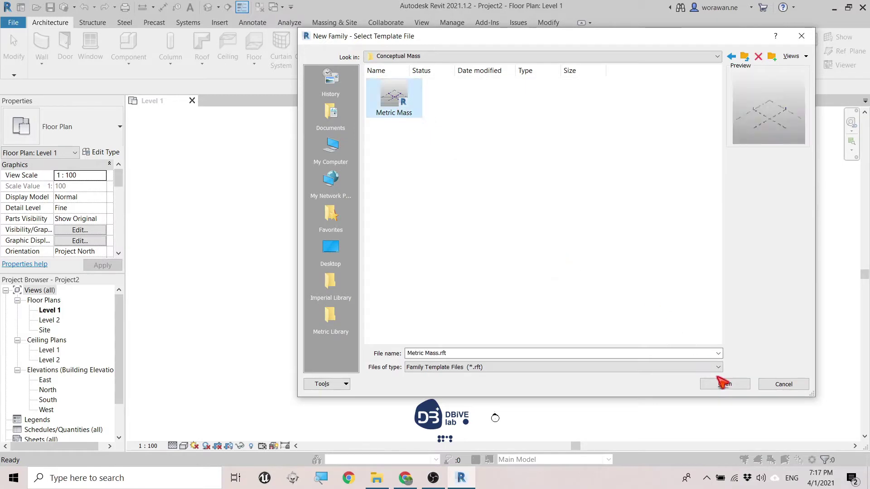
pyautogui.click(724, 383)
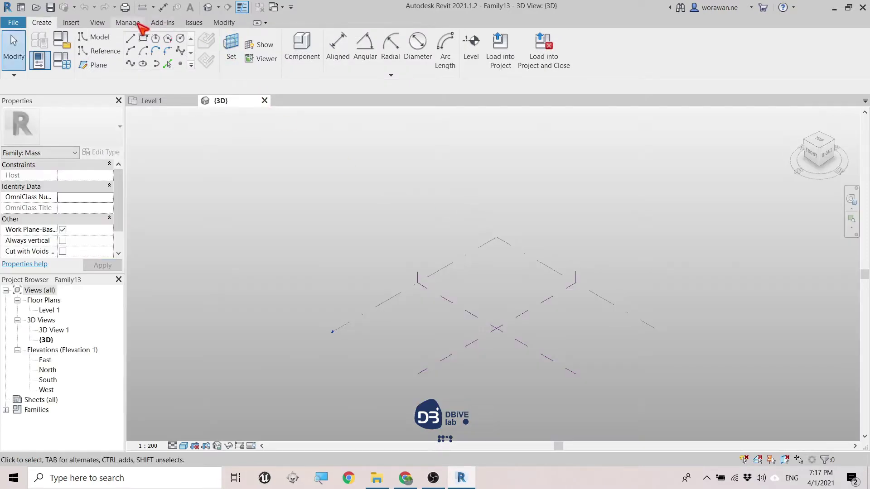
# Step: Set the family's length units to metres with 2 decimal places and the m symbol
pyautogui.click(128, 23)
pyautogui.click(236, 59)
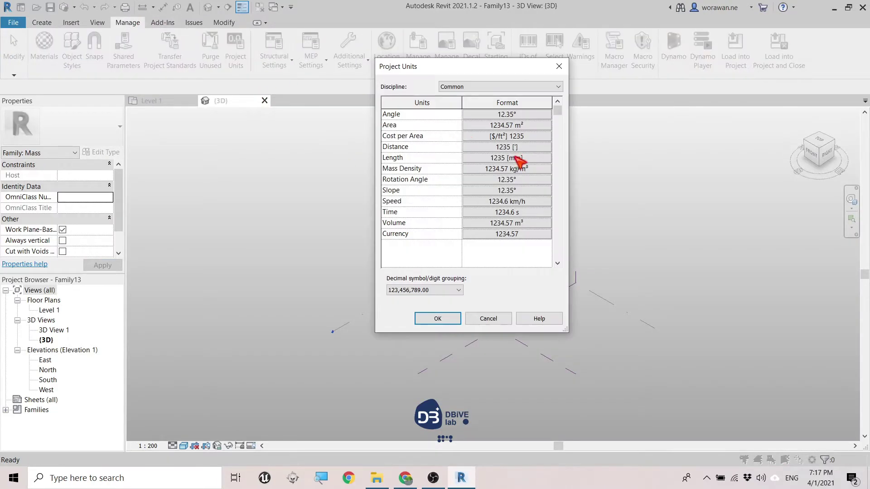
pyautogui.click(516, 158)
pyautogui.click(566, 109)
pyautogui.click(521, 136)
pyautogui.click(487, 157)
pyautogui.click(487, 163)
pyautogui.click(542, 249)
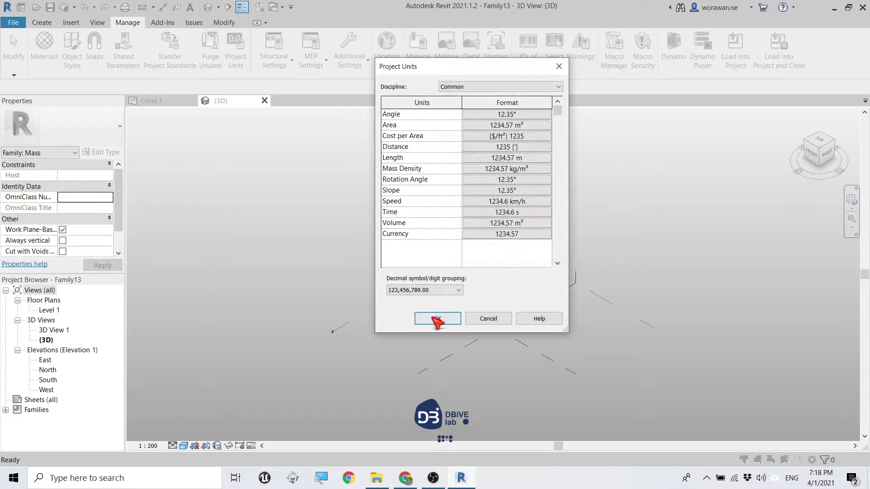
pyautogui.click(438, 318)
pyautogui.scroll(2, 480, 275)
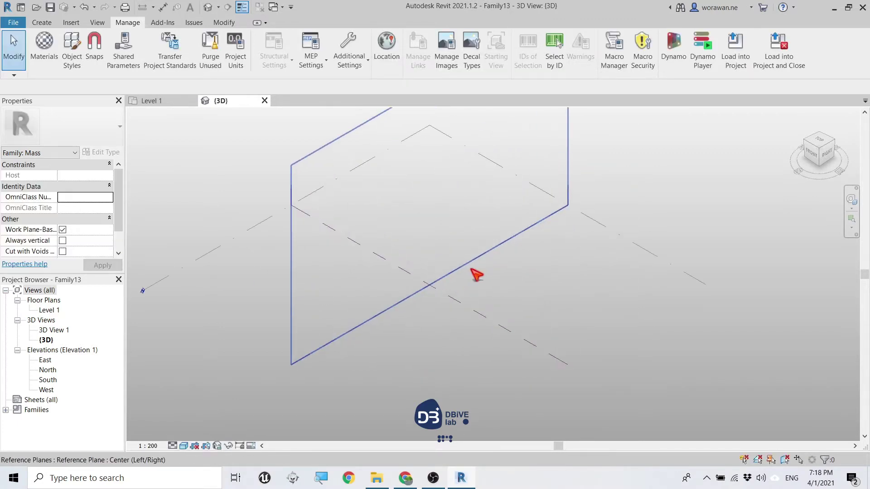
pyautogui.scroll(2, 478, 275)
pyautogui.click(41, 23)
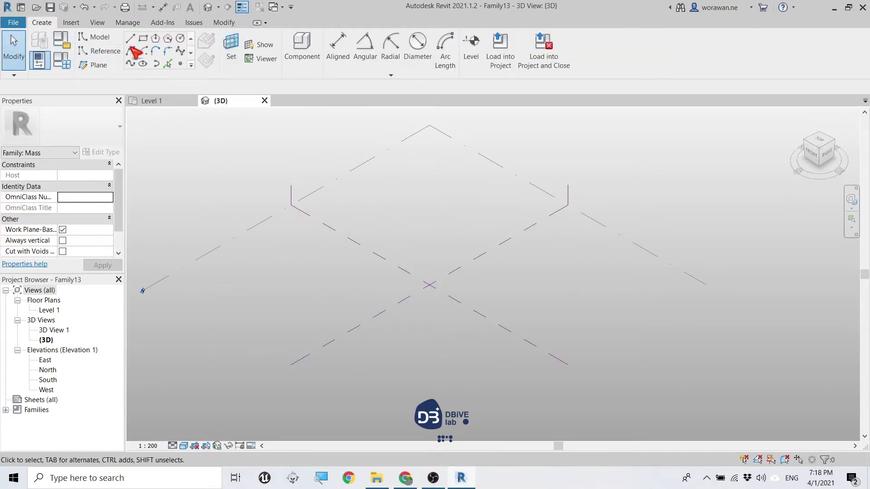
# Step: Draw a 28 m model line (LI) and extrude it into a solid form 10 m tall
pyautogui.scroll(2, 427, 295)
pyautogui.press('l')
pyautogui.press('i')
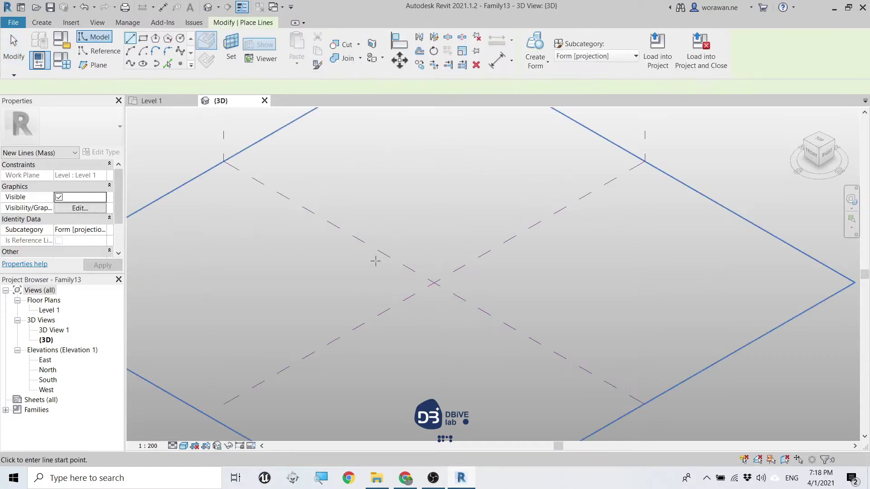
pyautogui.click(494, 332)
pyautogui.press('Escape')
pyautogui.press('Escape')
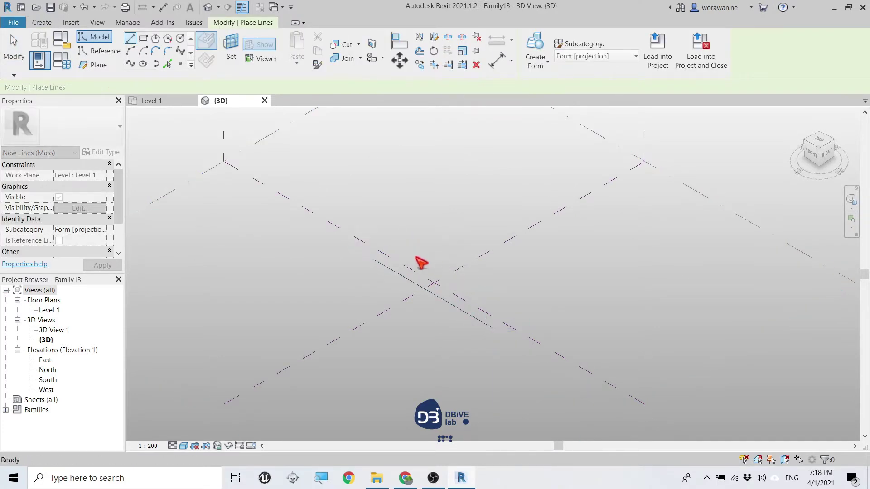
pyautogui.click(406, 280)
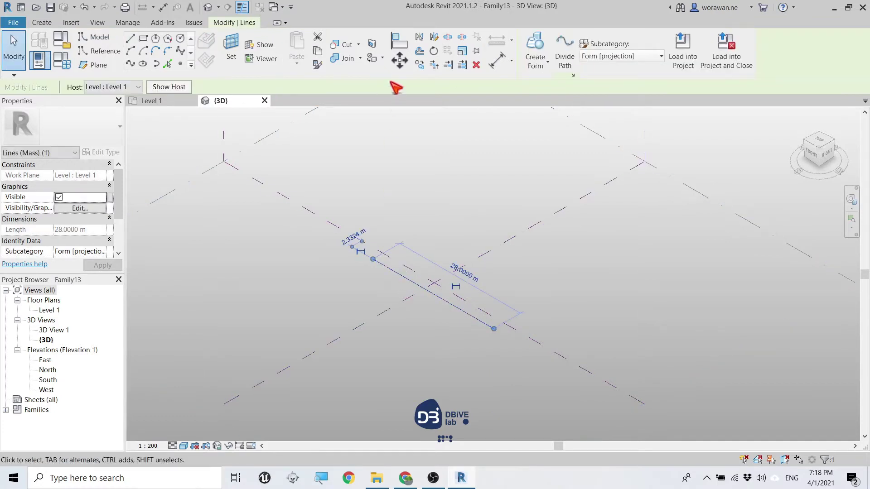
pyautogui.click(535, 63)
pyautogui.click(540, 85)
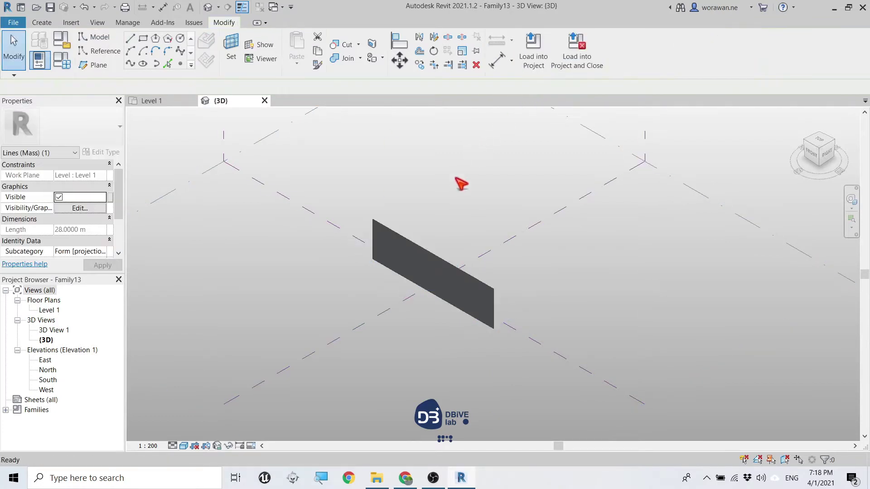
pyautogui.click(435, 259)
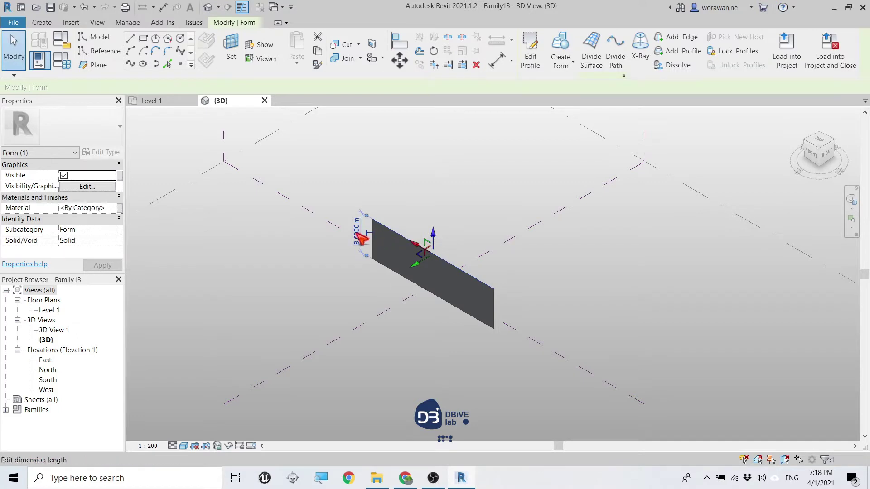
pyautogui.write('10')
pyautogui.press('Return')
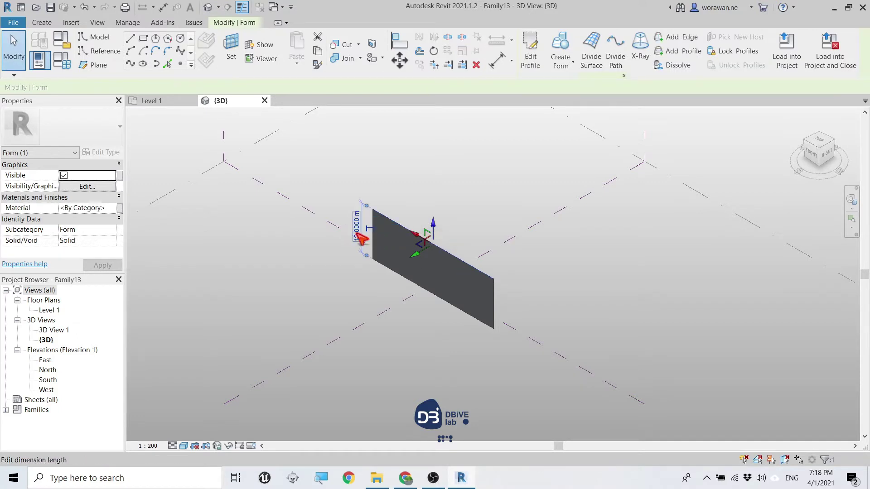
pyautogui.scroll(5, 404, 269)
pyautogui.press('Escape')
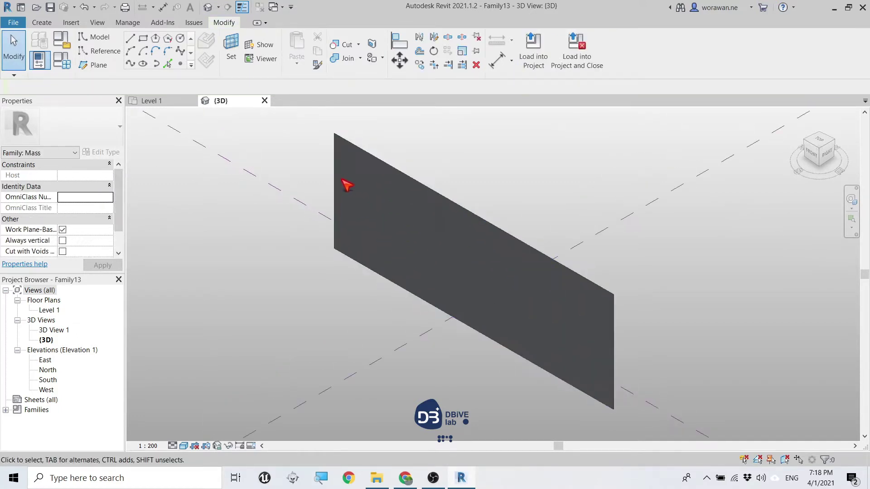
# Step: Divide the wall form's surface and apply the Hexagon pattern
pyautogui.click(345, 145)
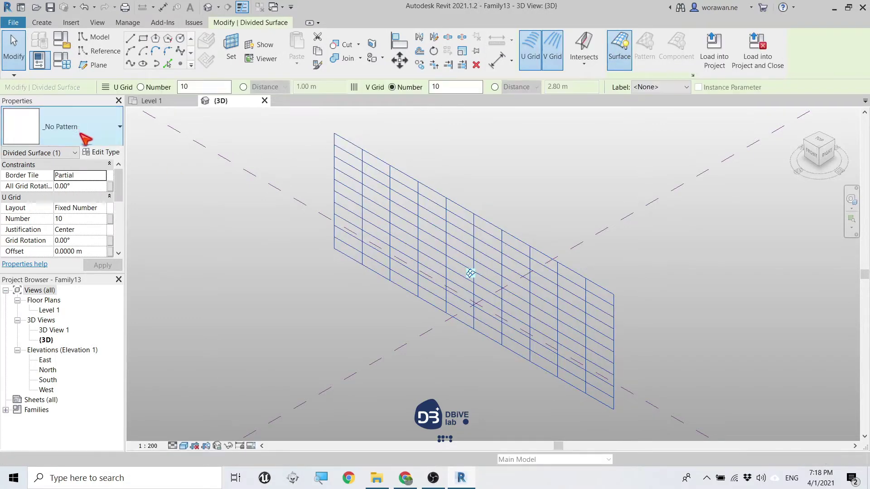
pyautogui.click(82, 136)
pyautogui.click(59, 251)
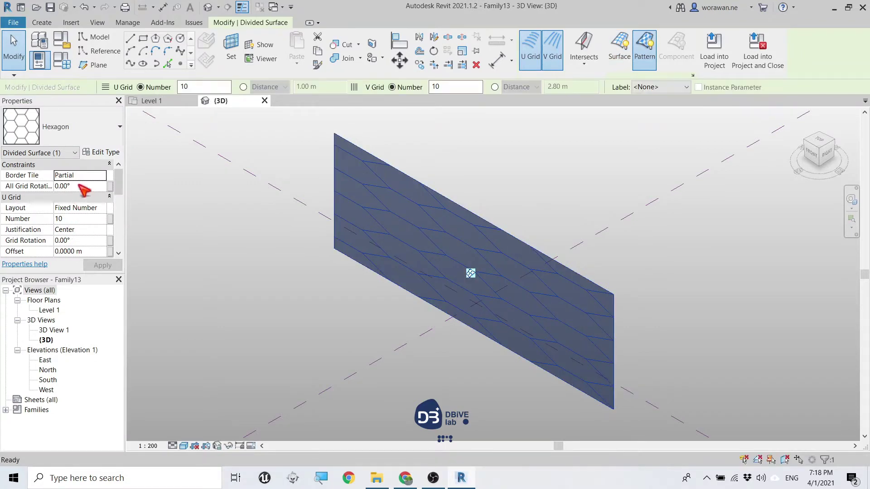
# Step: Set the hexagon grid to 15 U divisions and 30 V divisions
pyautogui.click(76, 218)
pyautogui.write('15')
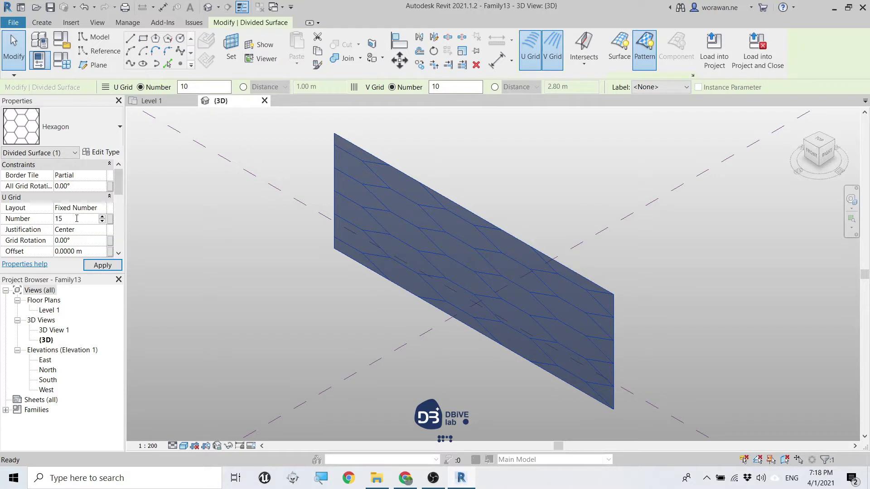
pyautogui.click(111, 267)
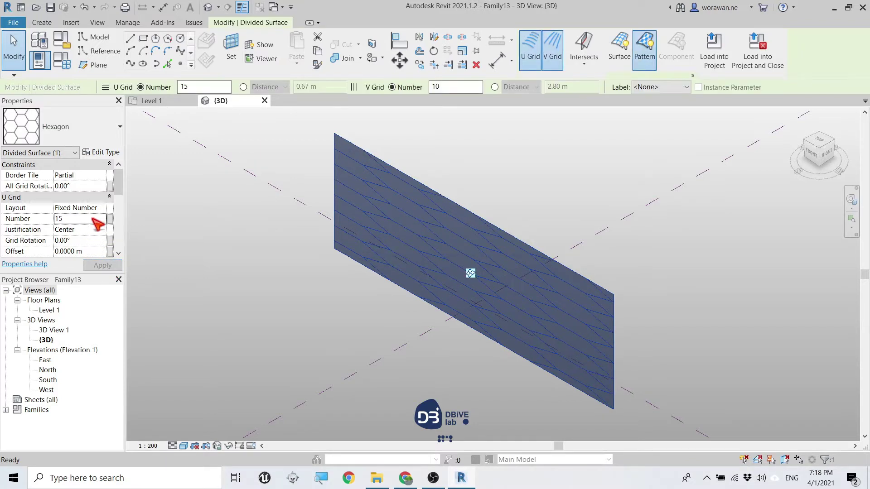
pyautogui.scroll(-3, 91, 204)
pyautogui.click(75, 218)
pyautogui.write('20')
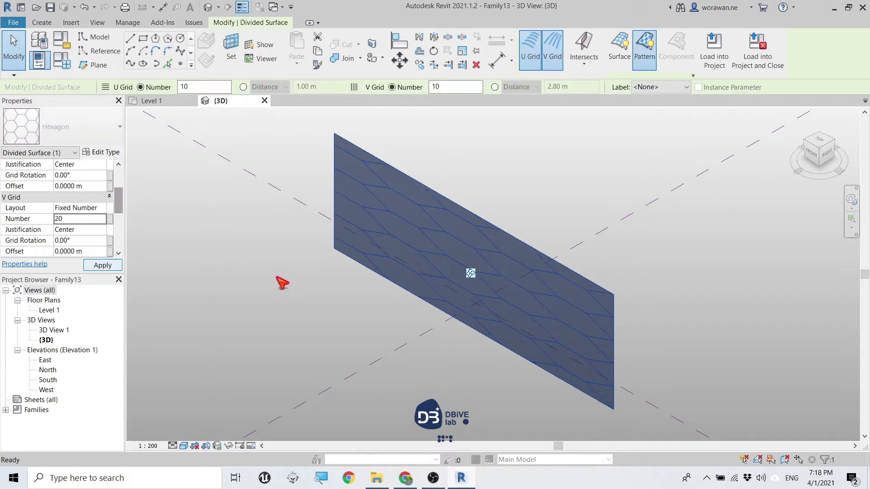
pyautogui.write('25')
pyautogui.press('Return')
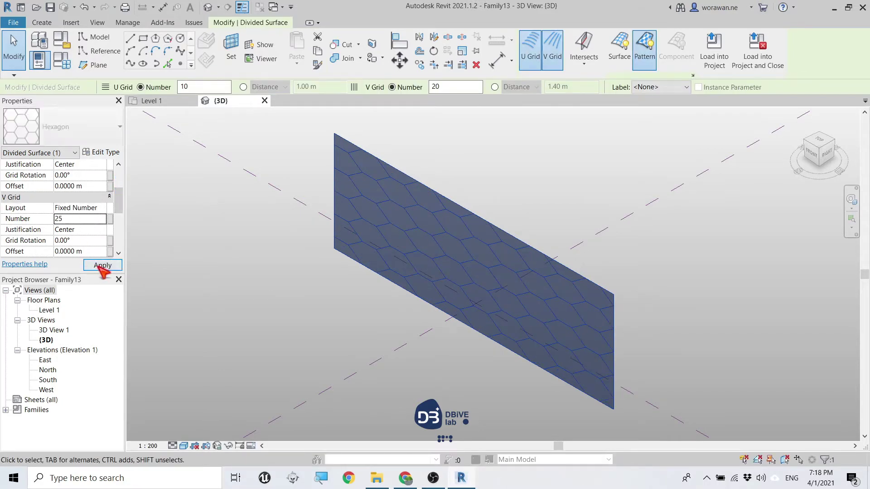
pyautogui.click(100, 266)
pyautogui.click(72, 267)
pyautogui.scroll(-1, 72, 230)
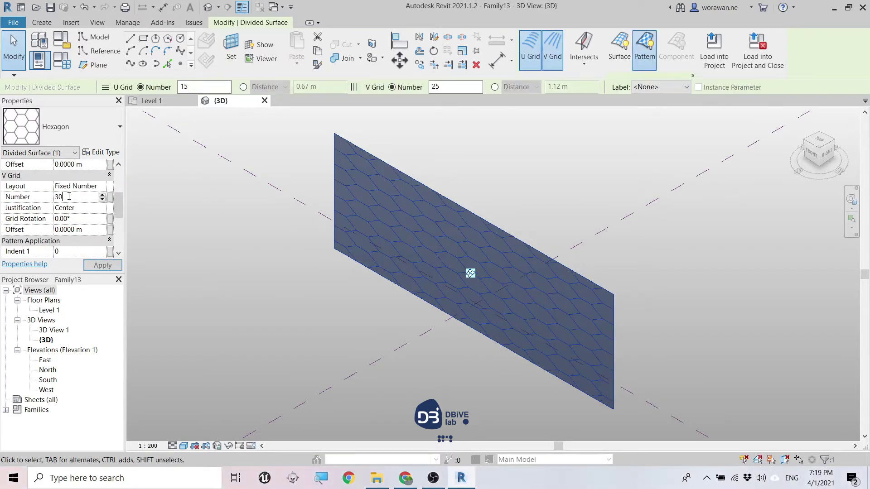
pyautogui.click(103, 266)
pyautogui.moveTo(278, 295)
pyautogui.keyDown('shift'); pyautogui.mouseDown(button='middle')
pyautogui.moveTo(291, 194)
pyautogui.moveTo(505, 271)
pyautogui.mouseUp(button='middle'); pyautogui.keyUp('shift')
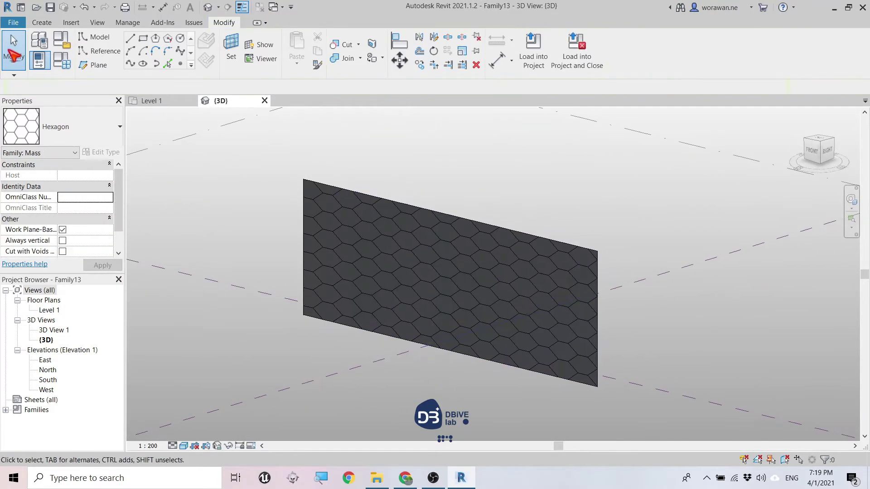
# Step: Create a new family from the Metric Generic Model Pattern Based template
pyautogui.click(13, 26)
pyautogui.click(134, 97)
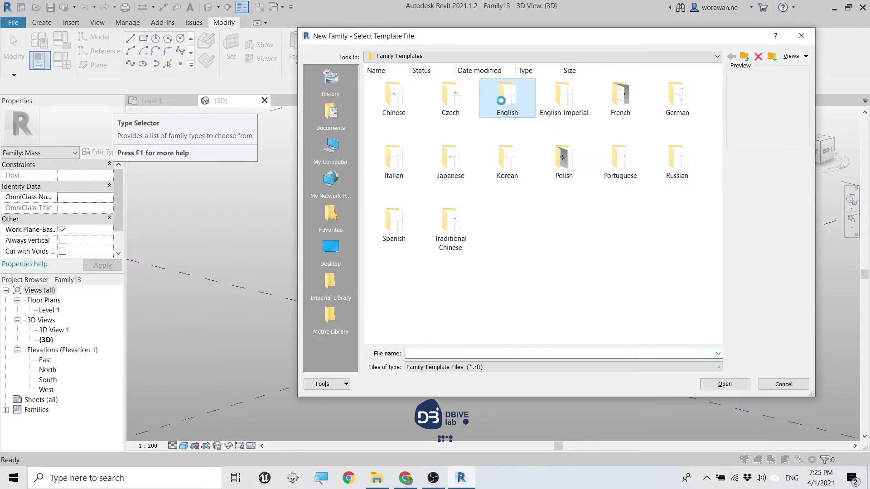
pyautogui.doubleClick(507, 91)
pyautogui.moveTo(721, 165); pyautogui.dragTo(721, 178)
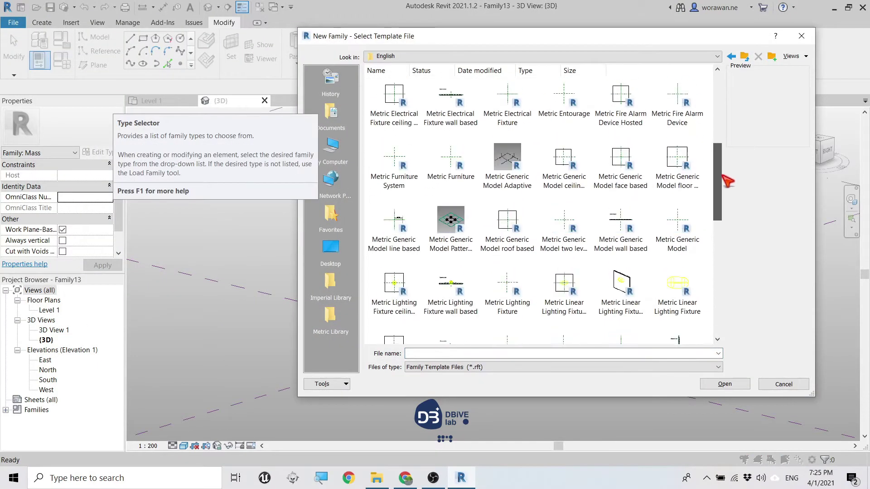
pyautogui.click(451, 227)
pyautogui.click(718, 383)
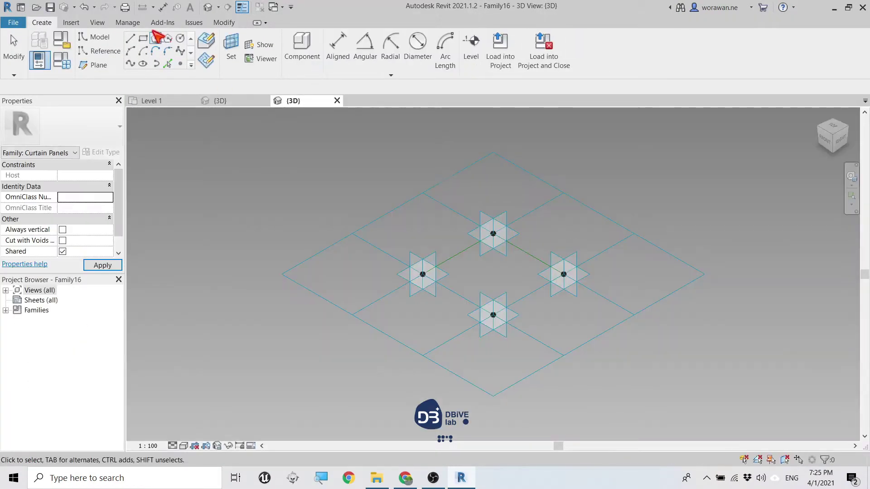
# Step: Set the panel family's length units to meters
pyautogui.click(128, 22)
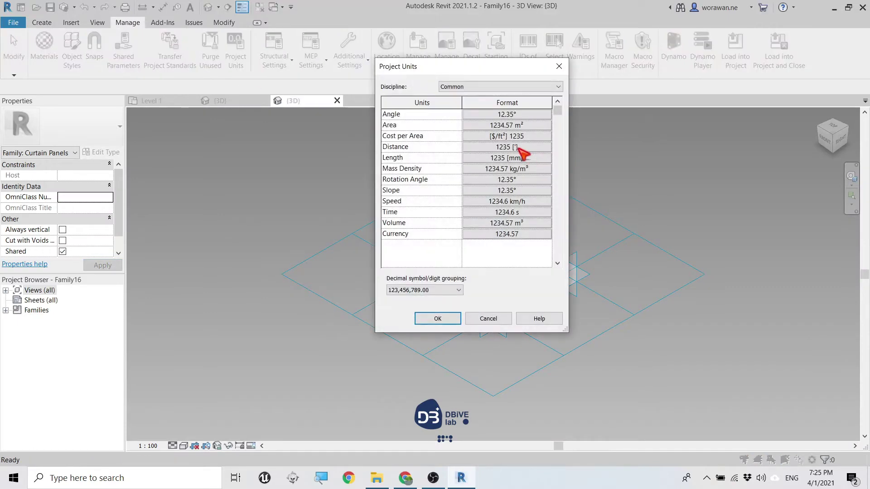
pyautogui.click(508, 158)
pyautogui.click(567, 108)
pyautogui.click(558, 162)
pyautogui.click(490, 136)
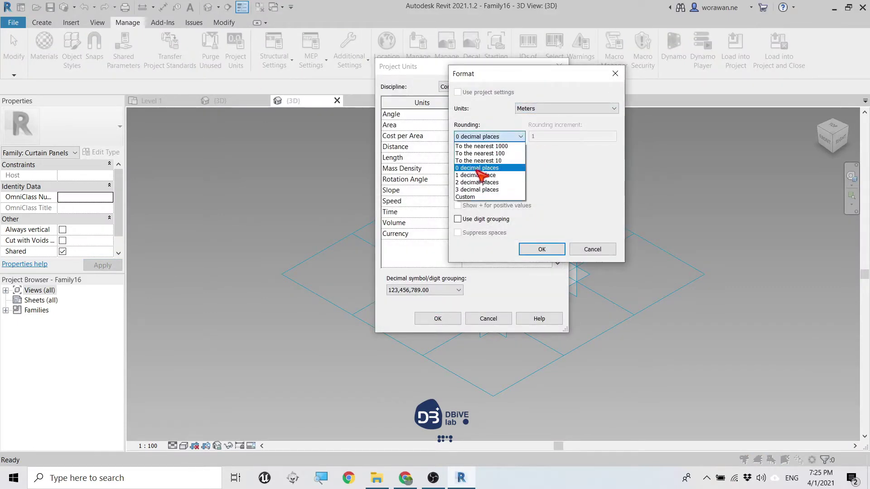
pyautogui.click(494, 169)
pyautogui.click(542, 249)
pyautogui.click(438, 319)
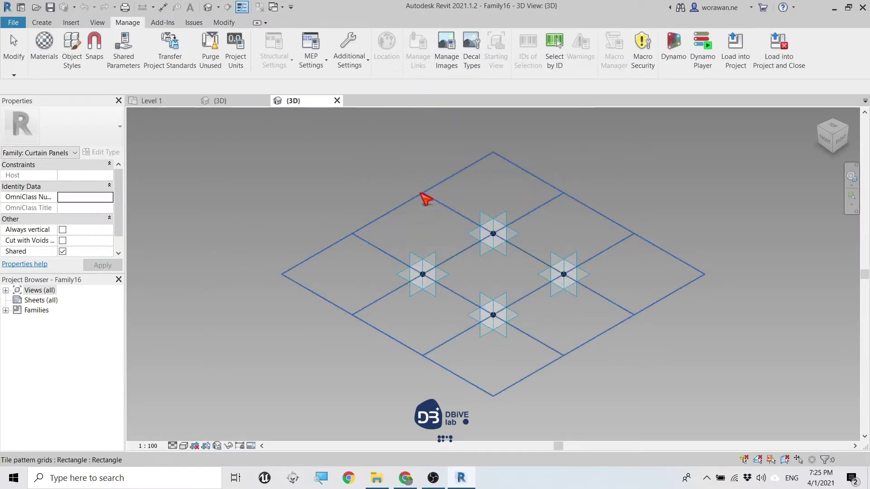
# Step: Change the tile pattern grid to Hexagon with 0.5 m horizontal and vertical spacing
pyautogui.click(412, 200)
pyautogui.click(84, 130)
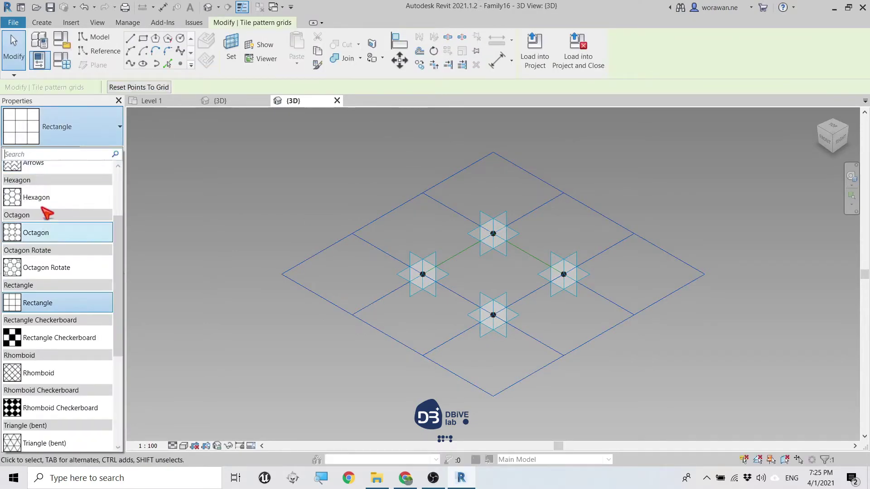
pyautogui.click(45, 197)
pyautogui.click(98, 175)
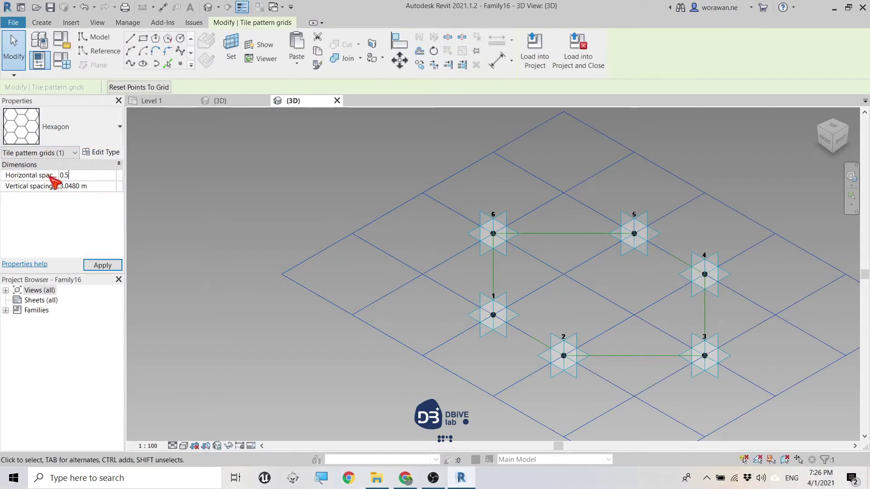
pyautogui.moveTo(87, 186); pyautogui.dragTo(76, 187)
pyautogui.write('0.5')
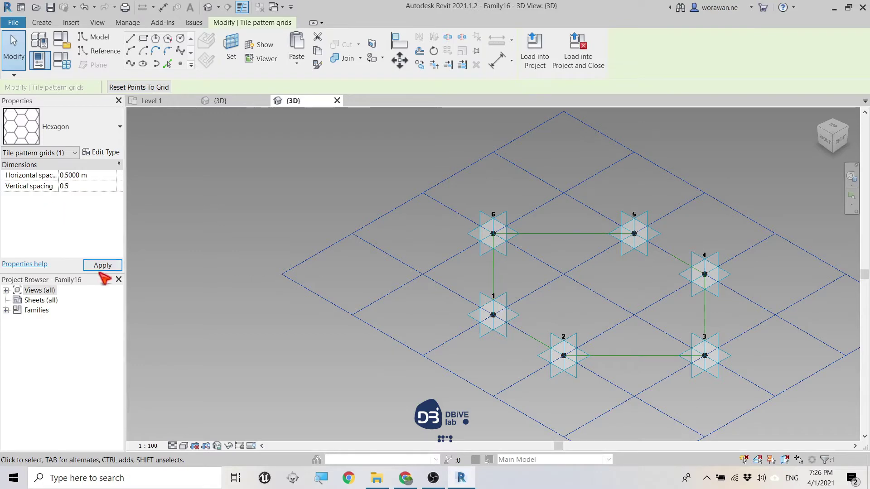
pyautogui.click(103, 265)
pyautogui.scroll(-3, 291, 191)
pyautogui.click(292, 191)
pyautogui.scroll(3, 466, 331)
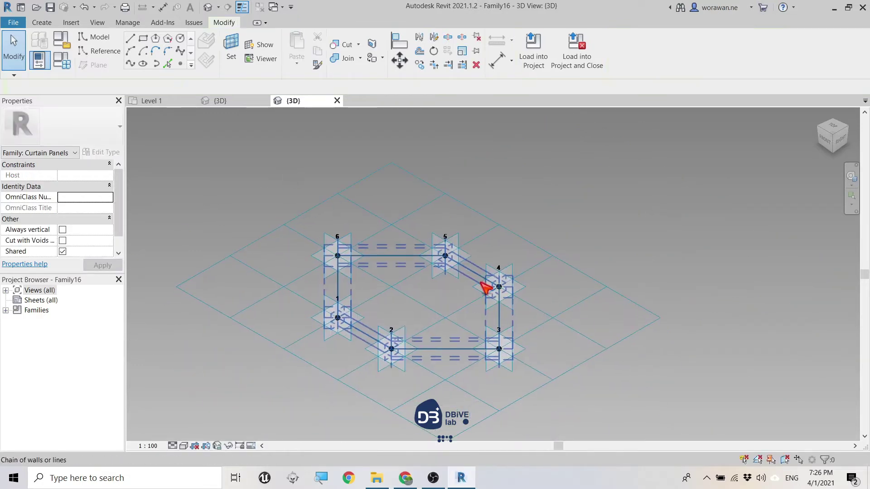
# Step: In Top view, place reference points at two hexagon edge midpoints
pyautogui.click(833, 129)
pyautogui.scroll(3, 408, 272)
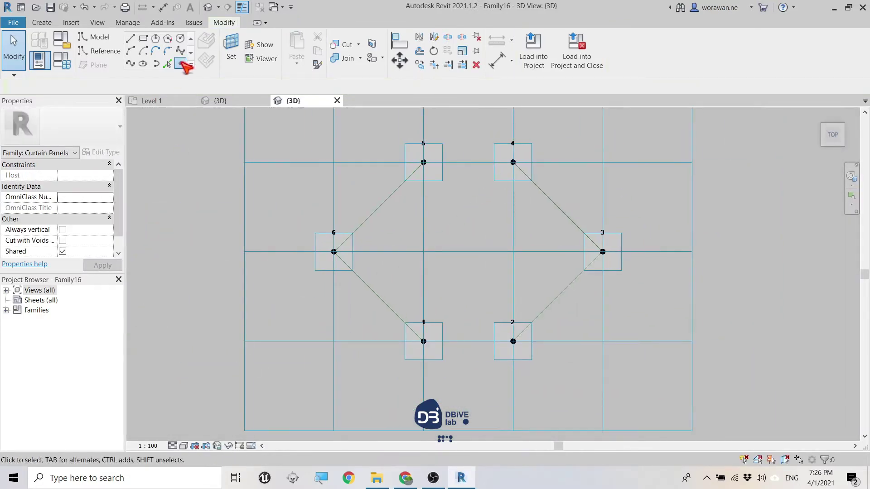
pyautogui.click(180, 64)
pyautogui.click(469, 162)
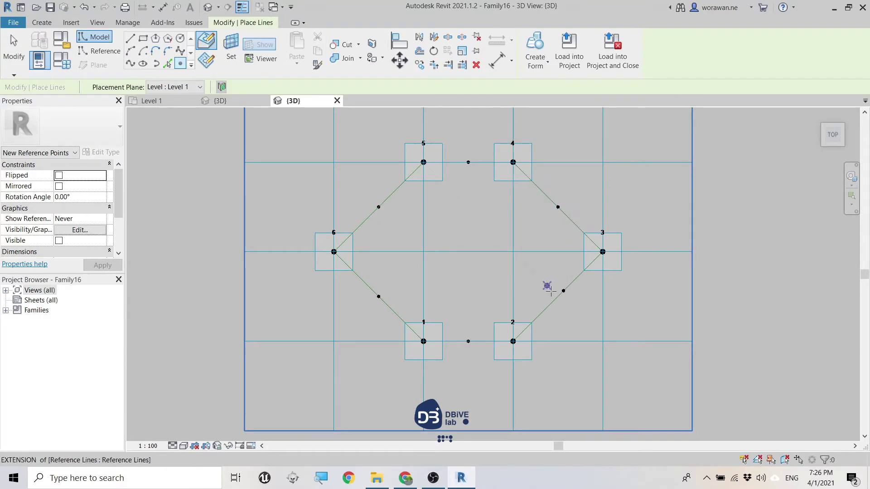
pyautogui.click(558, 297)
pyautogui.press('Escape')
pyautogui.press('Escape')
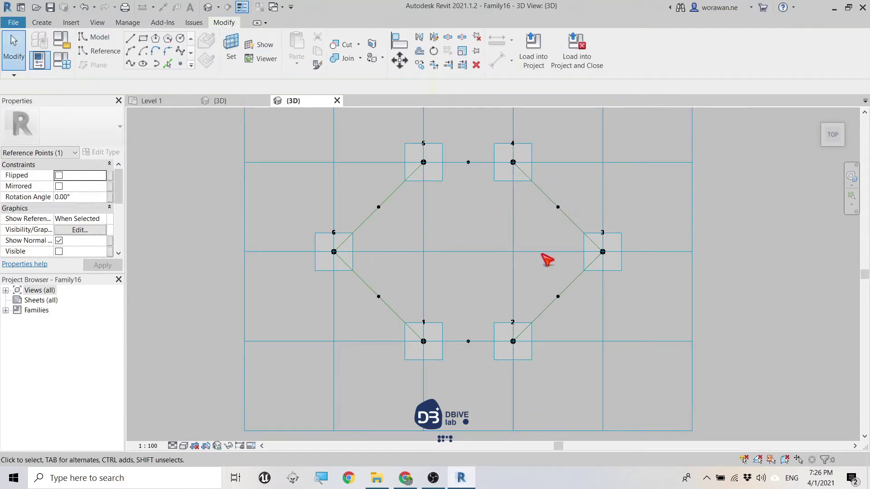
# Step: Join point 5 to the edge 3-2 midpoint and the edge 6-5 midpoint to point 2
pyautogui.click(408, 162)
pyautogui.keyDown('ctrl'); pyautogui.click(542, 297); pyautogui.keyUp('ctrl')
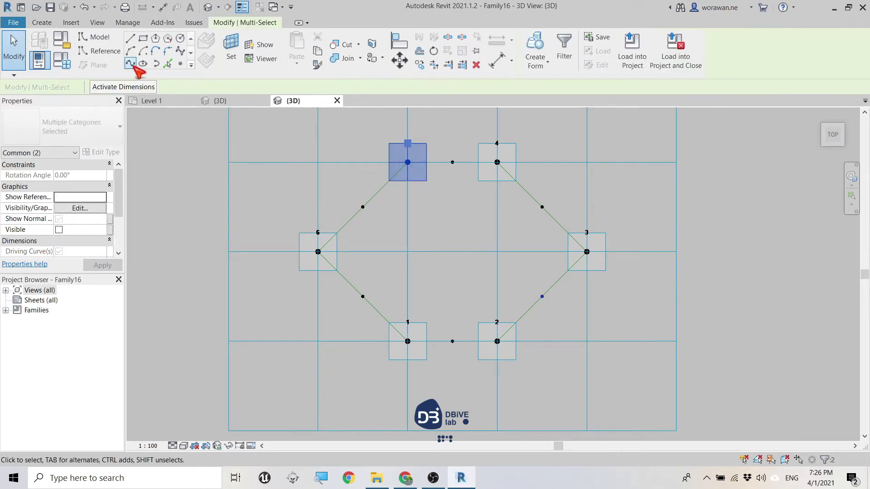
pyautogui.click(131, 64)
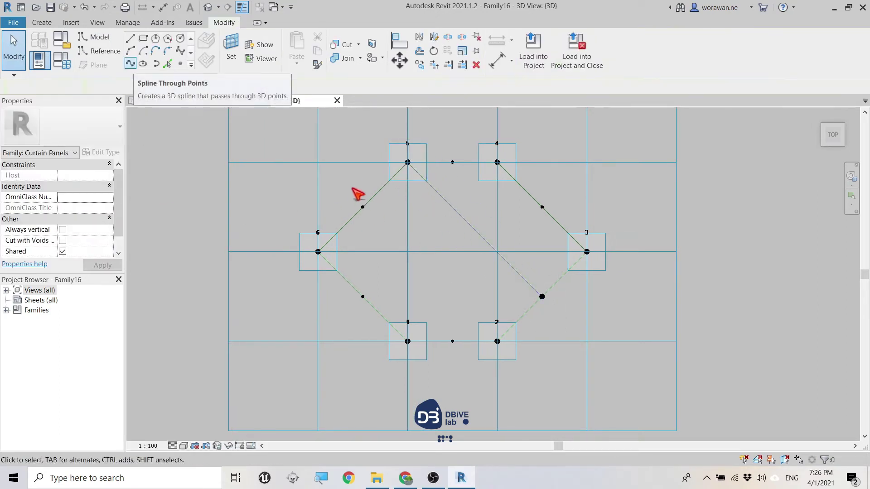
pyautogui.click(362, 207)
pyautogui.keyDown('ctrl'); pyautogui.click(497, 341); pyautogui.keyUp('ctrl')
pyautogui.click(131, 64)
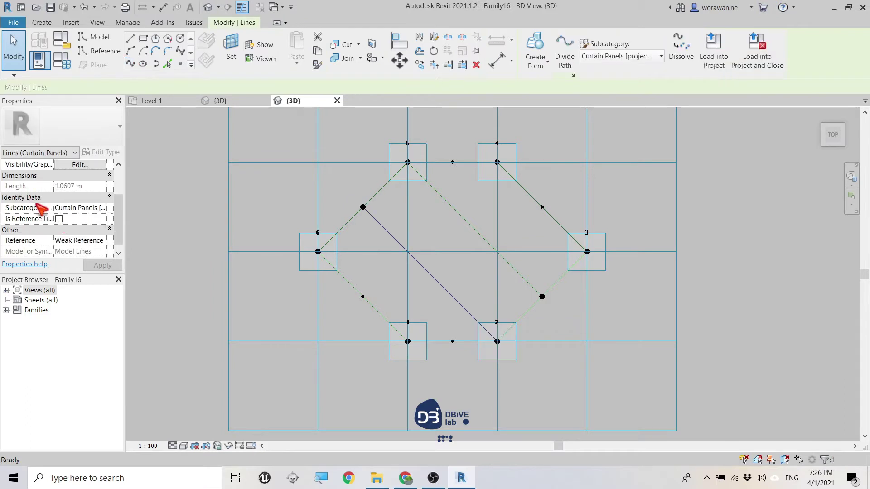
pyautogui.click(317, 249)
pyautogui.keyDown('ctrl'); pyautogui.click(589, 253); pyautogui.keyUp('ctrl')
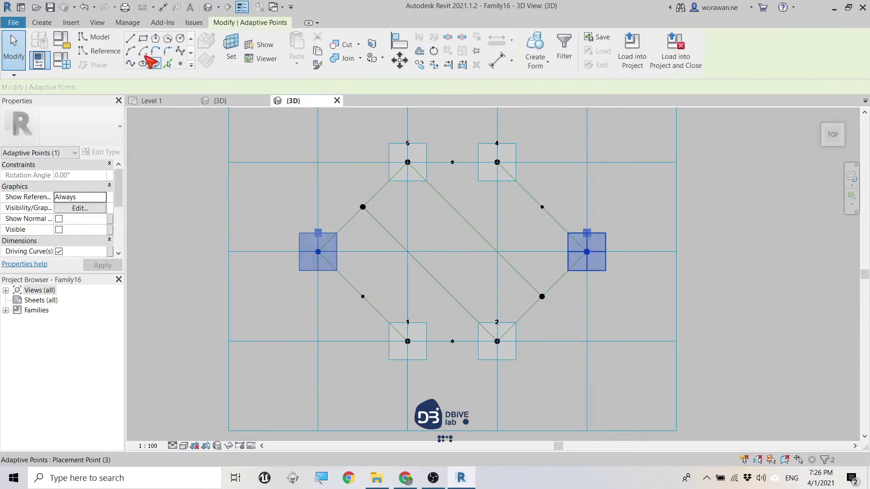
pyautogui.click(169, 258)
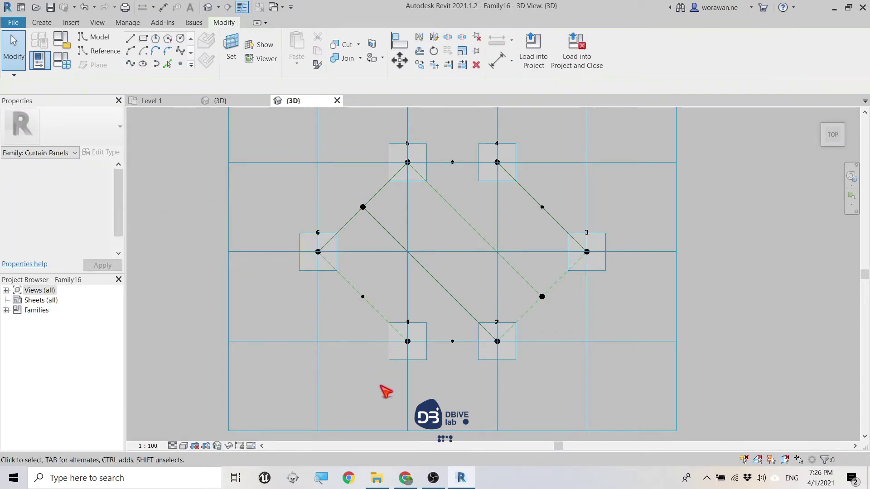
# Step: Add lines from point 1 and point 4 to midpoints, plus a vertical centre line
pyautogui.click(425, 361)
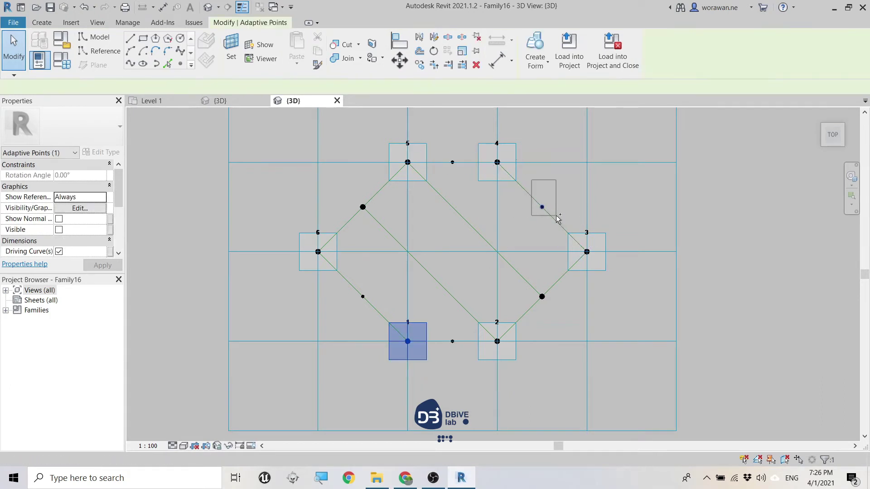
pyautogui.keyDown('ctrl'); pyautogui.click(542, 207); pyautogui.keyUp('ctrl')
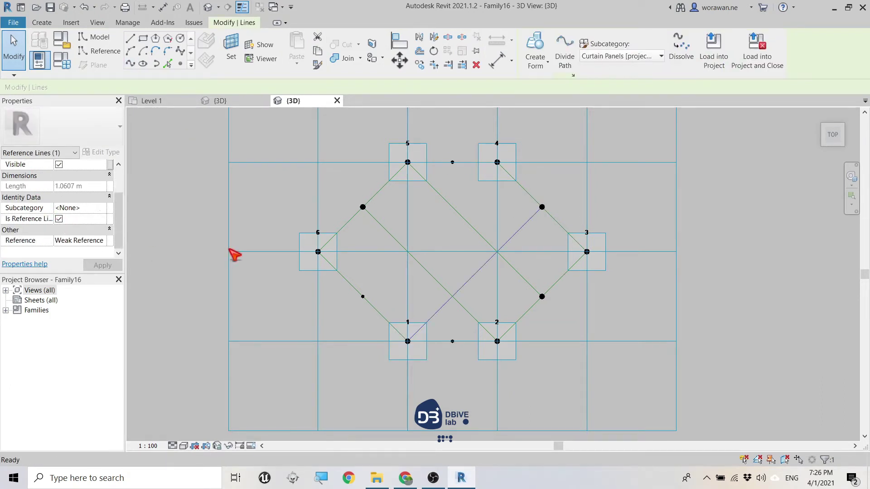
pyautogui.click(359, 326)
pyautogui.click(364, 296)
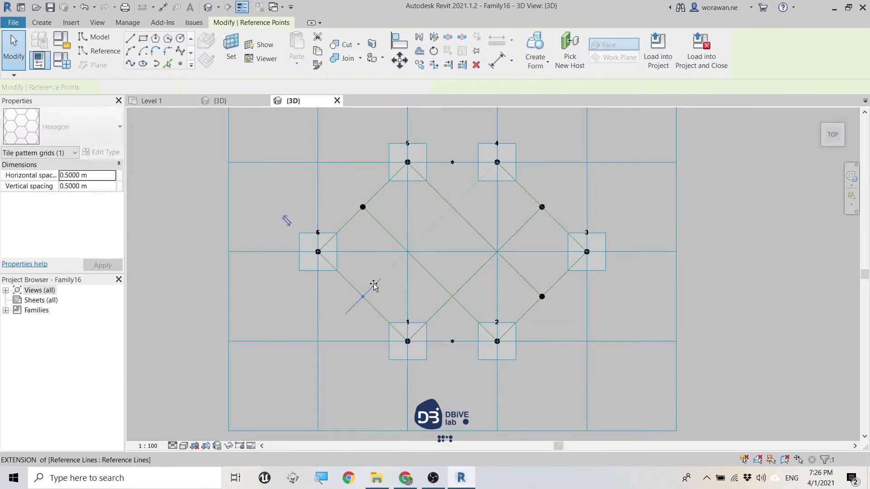
pyautogui.keyDown('ctrl'); pyautogui.click(516, 149); pyautogui.keyUp('ctrl')
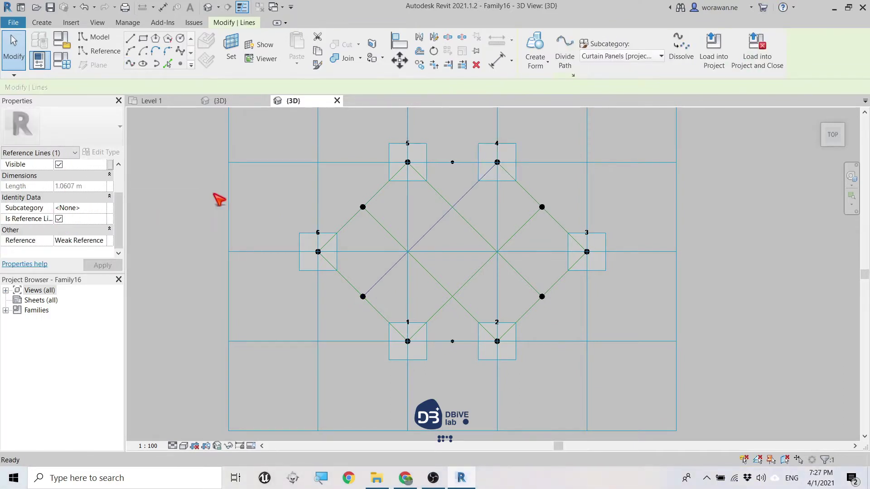
pyautogui.moveTo(445, 132); pyautogui.dragTo(465, 374)
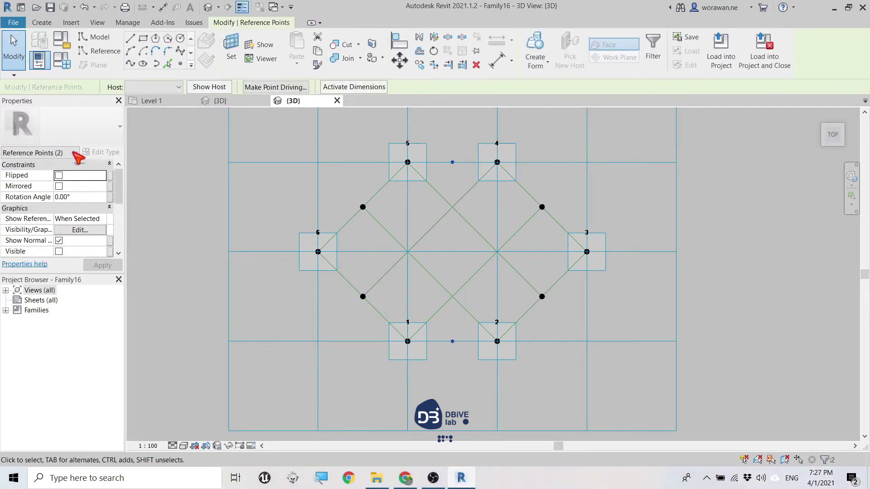
pyautogui.click(141, 65)
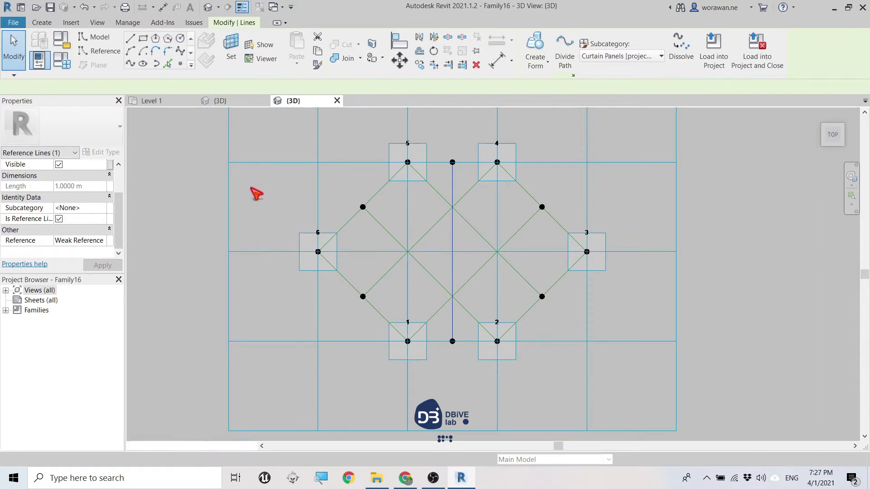
pyautogui.click(312, 185)
pyautogui.scroll(2, 428, 203)
pyautogui.press('l')
pyautogui.press('i')
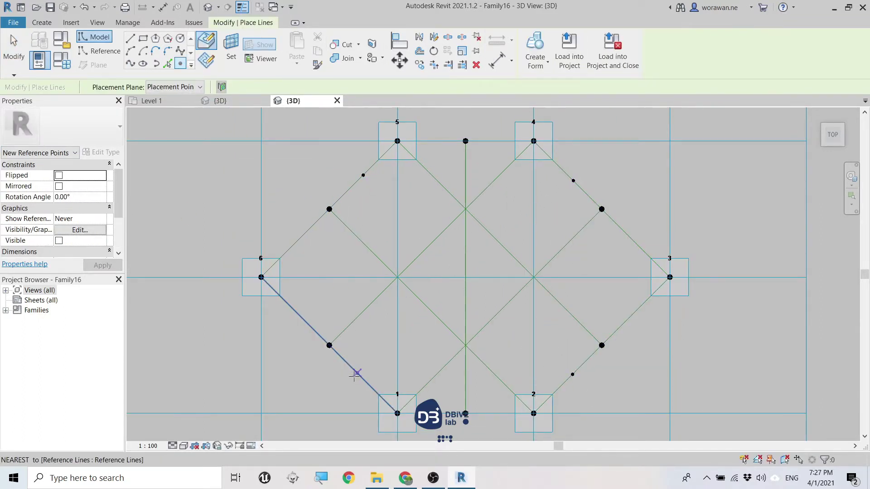
# Step: Place a reference point on the hexagon's lower-left edge
pyautogui.press('Escape')
pyautogui.press('Escape')
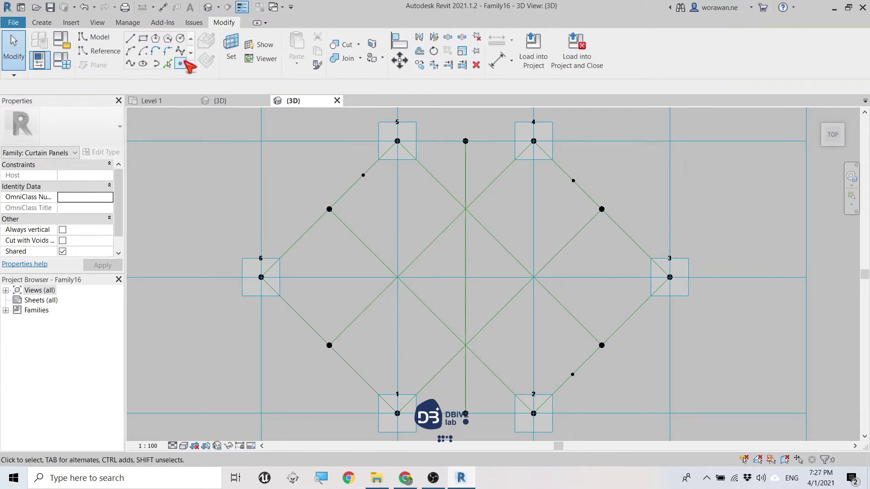
pyautogui.click(180, 63)
pyautogui.click(360, 376)
pyautogui.press('Escape')
# Step: Set the selected hosted point's normalized curve parameter to 0.25
pyautogui.moveTo(340, 155); pyautogui.dragTo(381, 193)
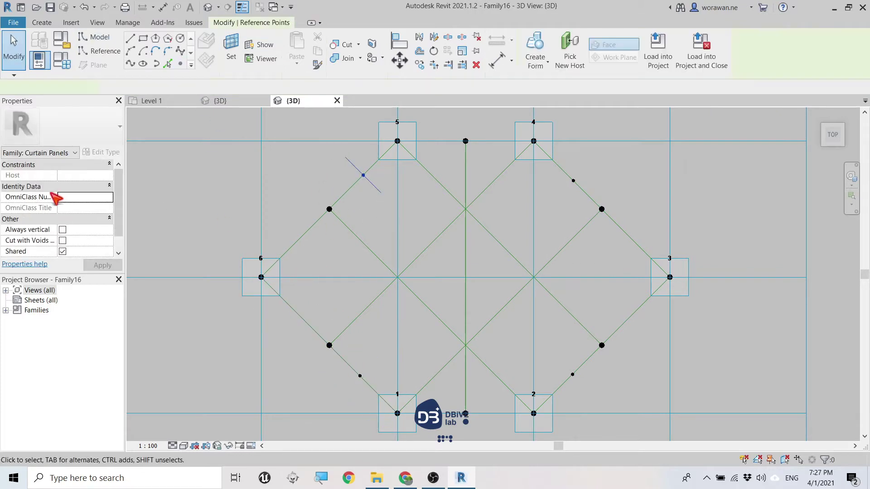
pyautogui.scroll(-3, 93, 209)
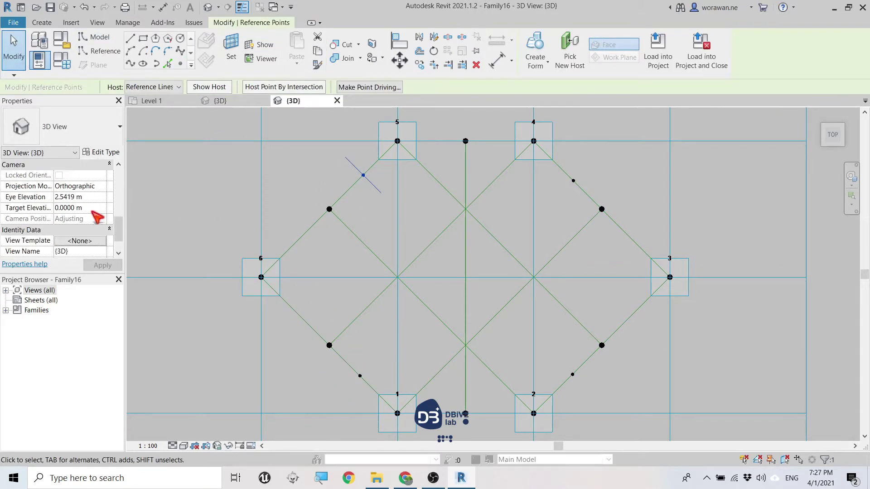
pyautogui.scroll(5, 97, 216)
pyautogui.scroll(-6, 95, 200)
pyautogui.scroll(2, 94, 197)
pyautogui.scroll(-2, 97, 208)
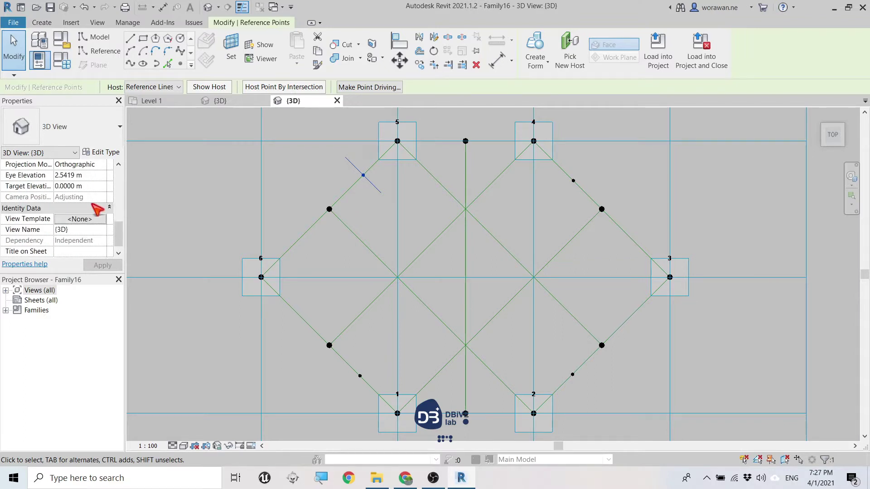
pyautogui.moveTo(322, 159); pyautogui.dragTo(385, 194)
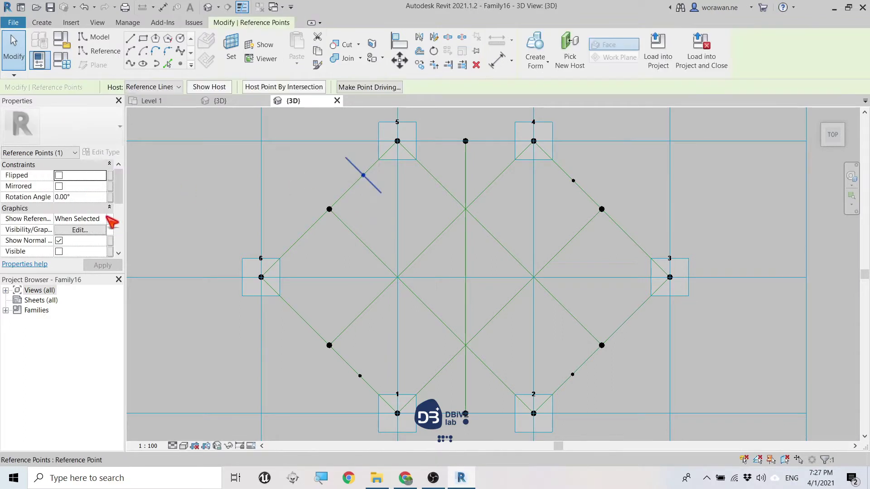
pyautogui.scroll(-3, 112, 222)
pyautogui.scroll(-2, 107, 221)
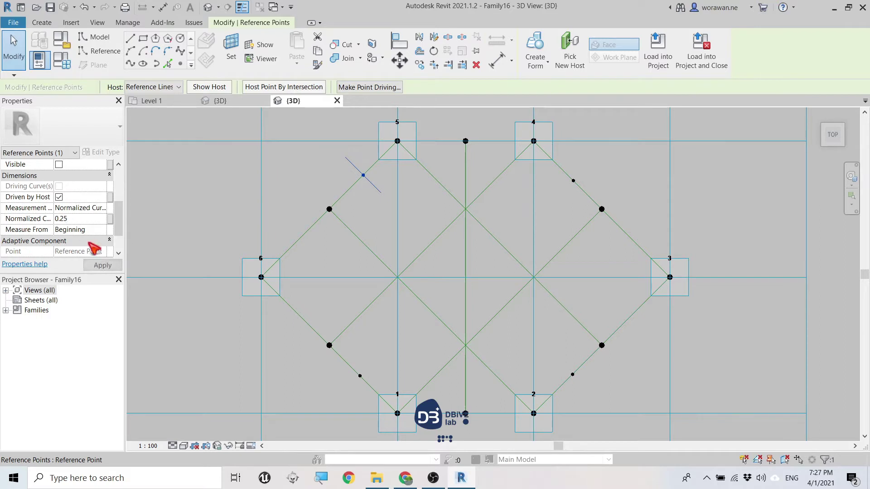
pyautogui.moveTo(562, 341); pyautogui.dragTo(581, 389)
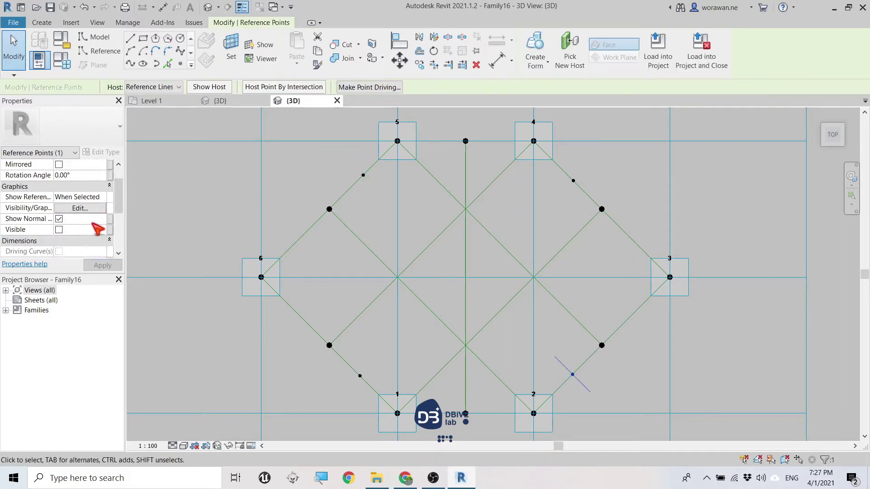
pyautogui.scroll(-3, 96, 225)
pyautogui.click(96, 268)
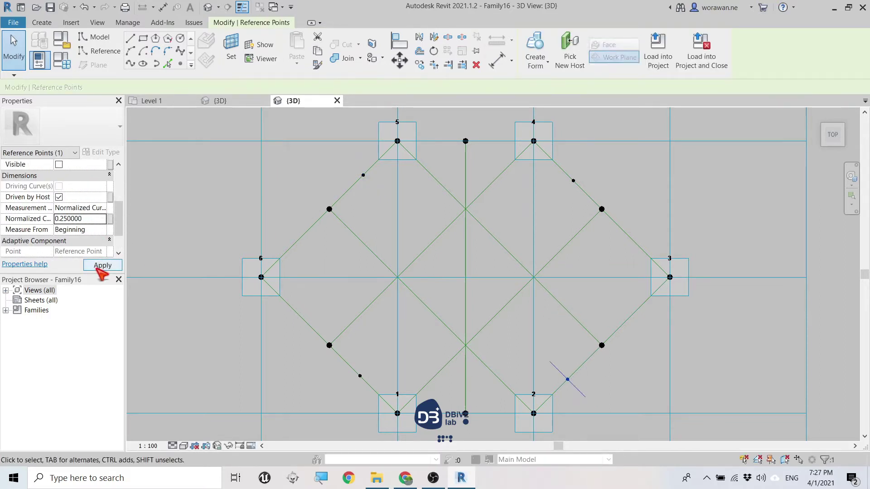
# Step: Connect it to the upper-left point with a line and change its Measure From setting
pyautogui.keyDown('ctrl'); pyautogui.moveTo(341, 160); pyautogui.dragTo(369, 184); pyautogui.keyUp('ctrl')
pyautogui.click(131, 64)
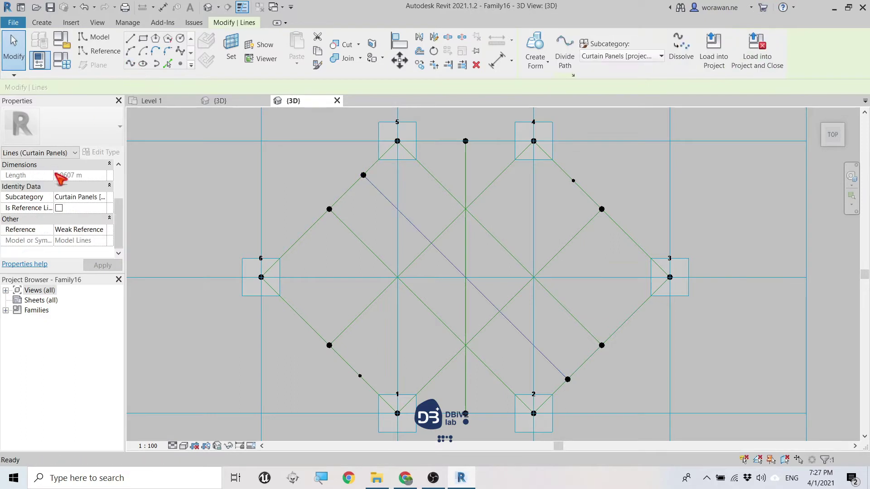
pyautogui.click(201, 211)
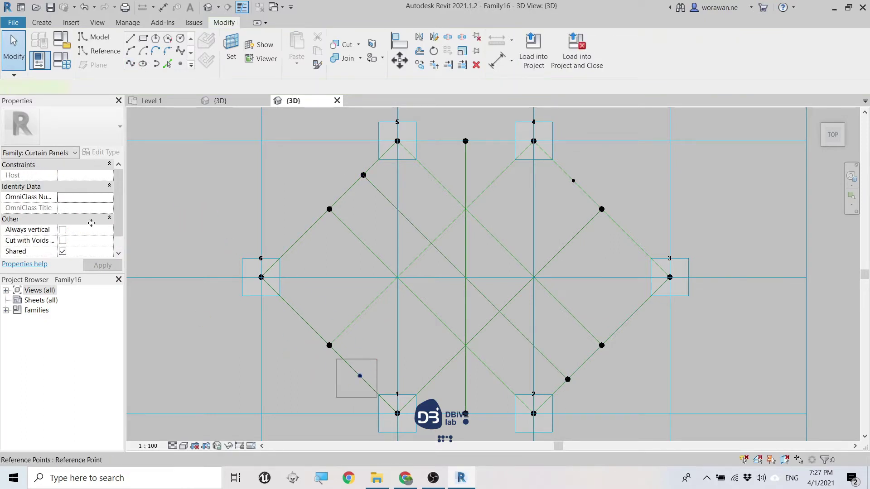
pyautogui.click(101, 229)
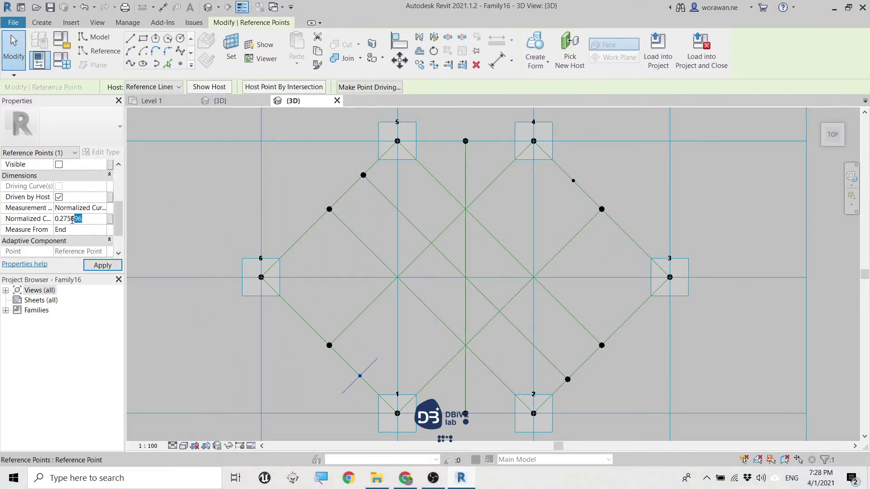
pyautogui.click(103, 266)
# Step: Set the upper-right point's Measure From and join it diagonally to the lower-left point
pyautogui.moveTo(569, 159); pyautogui.dragTo(586, 192)
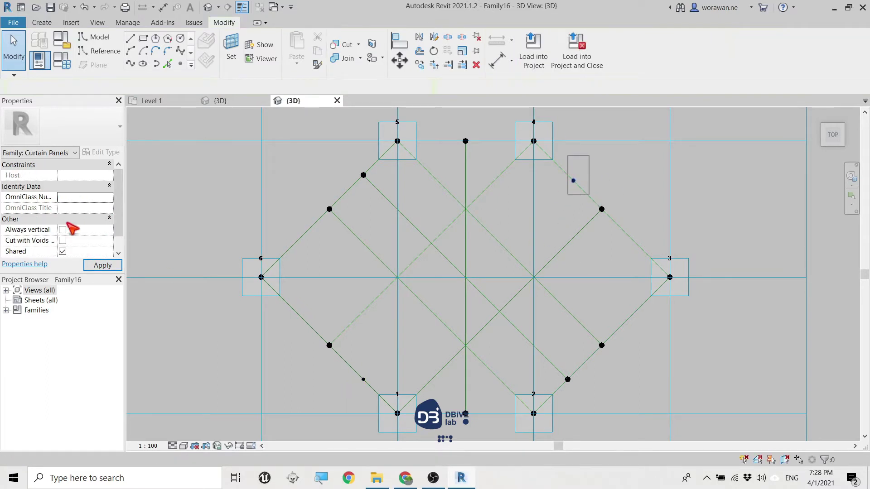
pyautogui.scroll(-3, 92, 219)
pyautogui.click(102, 230)
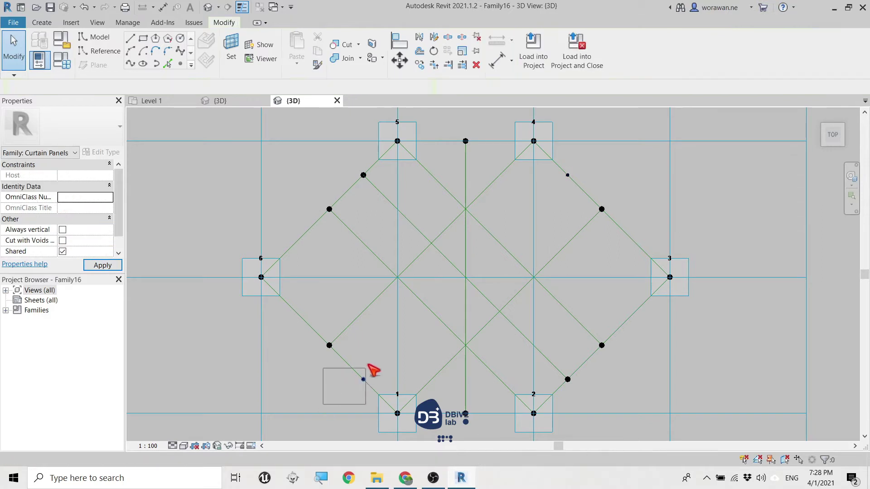
pyautogui.moveTo(322, 402); pyautogui.dragTo(371, 367)
pyautogui.click(131, 63)
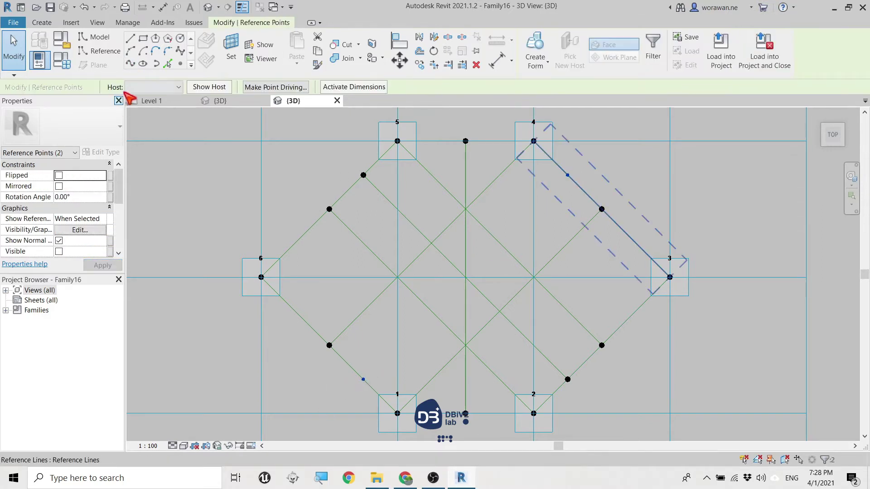
# Step: Make the new diagonal line a reference line
pyautogui.click(59, 241)
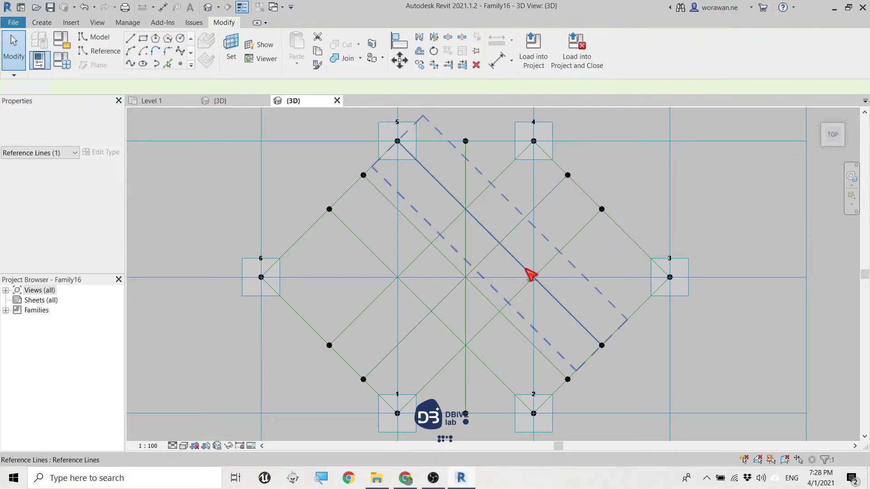
pyautogui.scroll(2, 530, 272)
pyautogui.press('Escape')
pyautogui.scroll(1, 434, 248)
# Step: Place Point Elements on the reference lines around the centre crossing
pyautogui.press('l')
pyautogui.press('i')
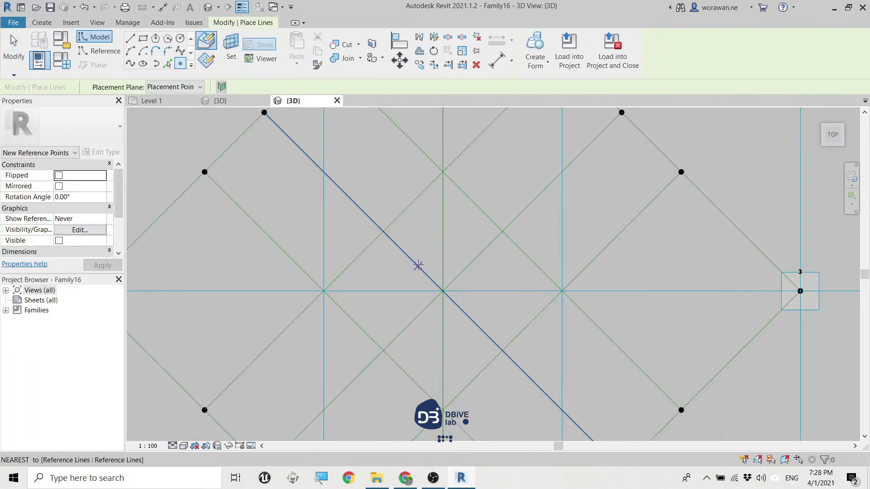
pyautogui.click(466, 267)
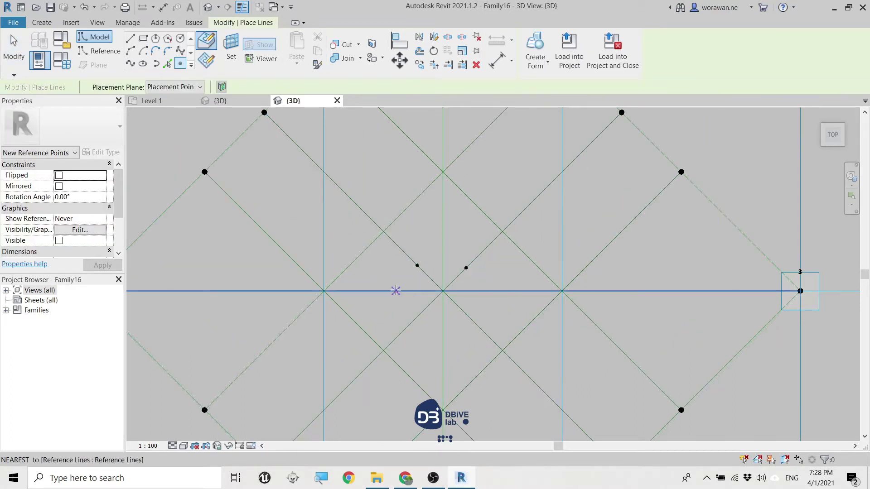
pyautogui.click(481, 291)
pyautogui.click(465, 312)
pyautogui.scroll(1, 462, 277)
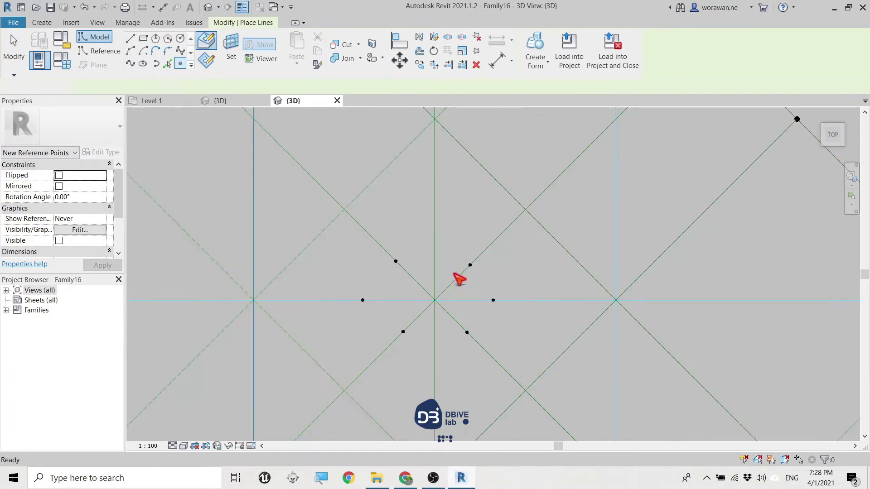
pyautogui.press('Escape')
pyautogui.press('Escape')
# Step: Set the first new point's Normalized Curve Parameter to 0.45
pyautogui.click(421, 251)
pyautogui.scroll(1, 421, 252)
pyautogui.scroll(1, 421, 252)
pyautogui.scroll(-3, 68, 210)
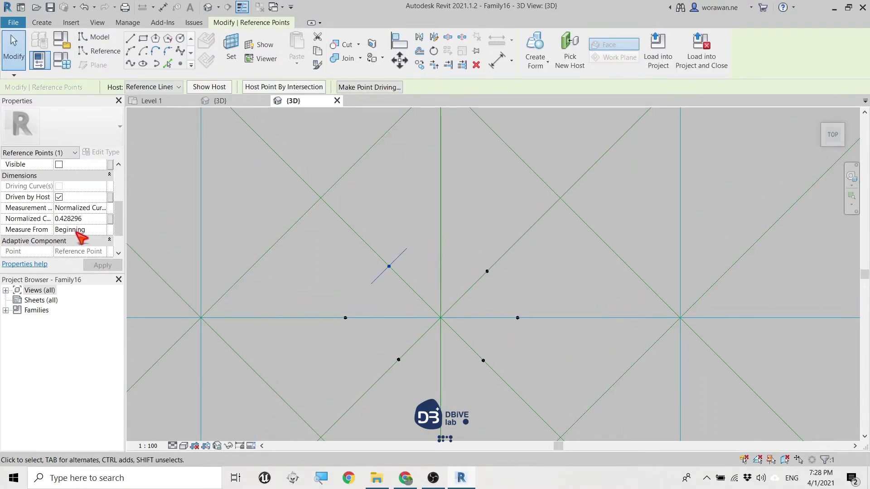
pyautogui.click(90, 217)
pyautogui.write('0.450000')
pyautogui.click(103, 265)
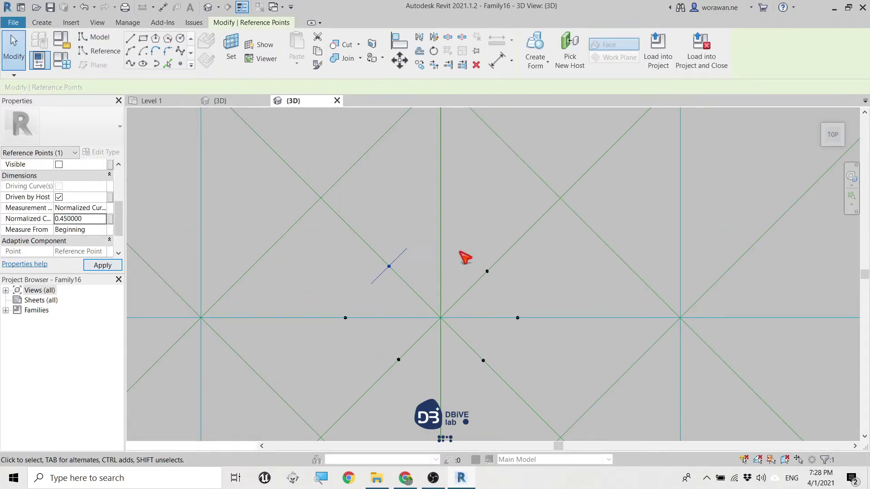
pyautogui.click(503, 285)
pyautogui.hotkey('ctrl', 'Left')
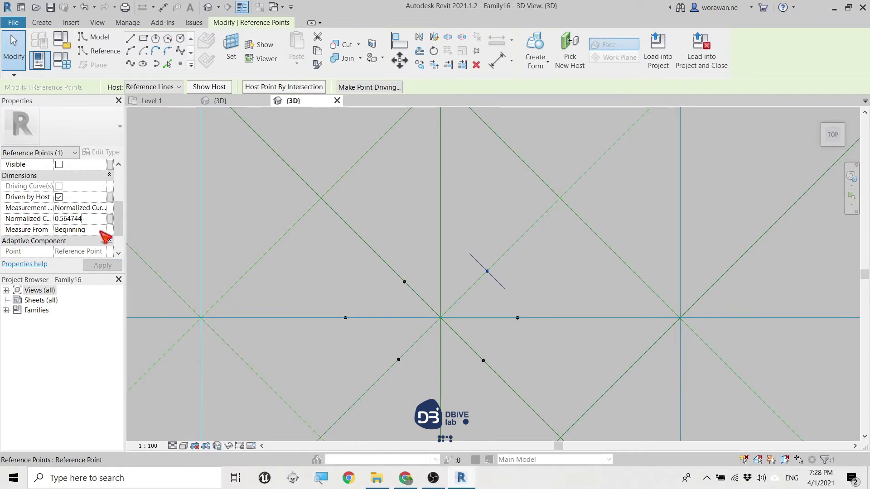
pyautogui.press('BackSpace')
pyautogui.click(101, 267)
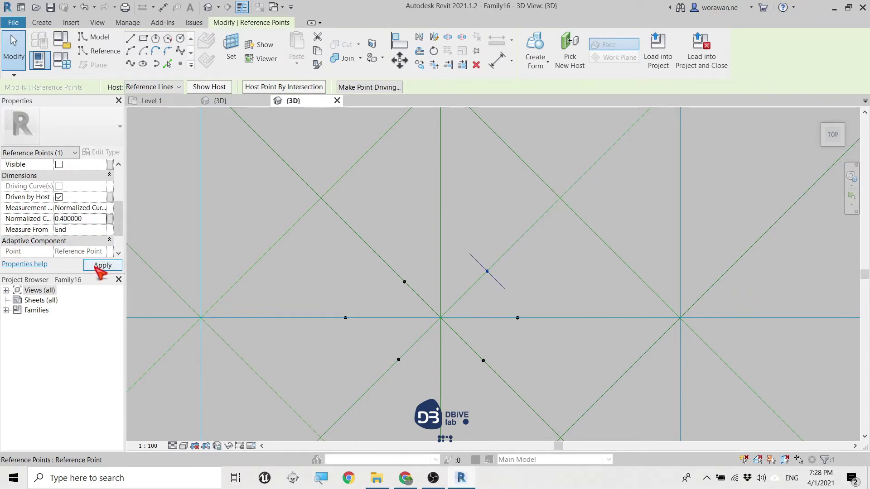
# Step: Set the upper-right and left points' Normalized Curve Parameter to 0.45
pyautogui.moveTo(395, 248); pyautogui.dragTo(419, 295)
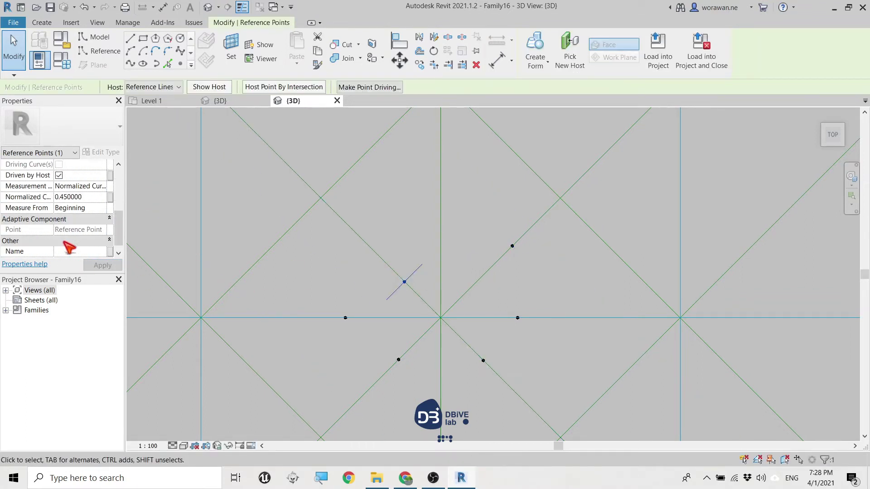
pyautogui.click(493, 225)
pyautogui.click(512, 246)
pyautogui.moveTo(83, 196); pyautogui.dragTo(64, 197)
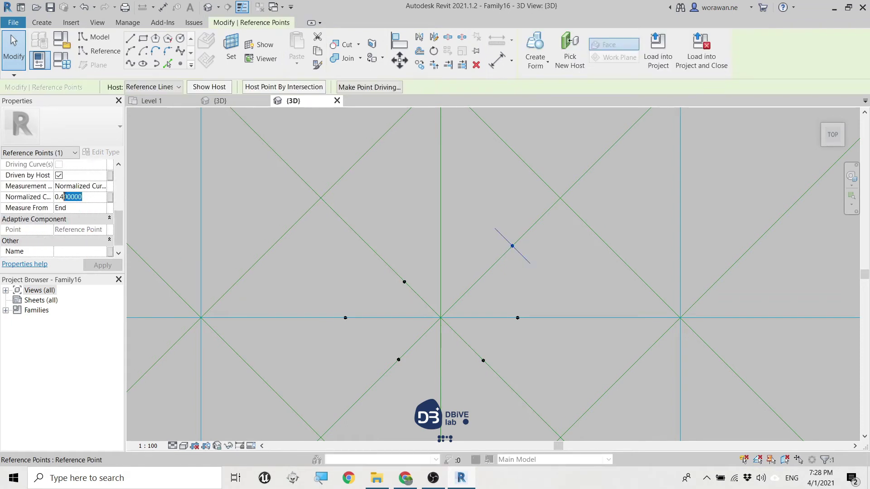
pyautogui.click(101, 266)
pyautogui.click(301, 285)
pyautogui.moveTo(298, 282); pyautogui.dragTo(360, 334)
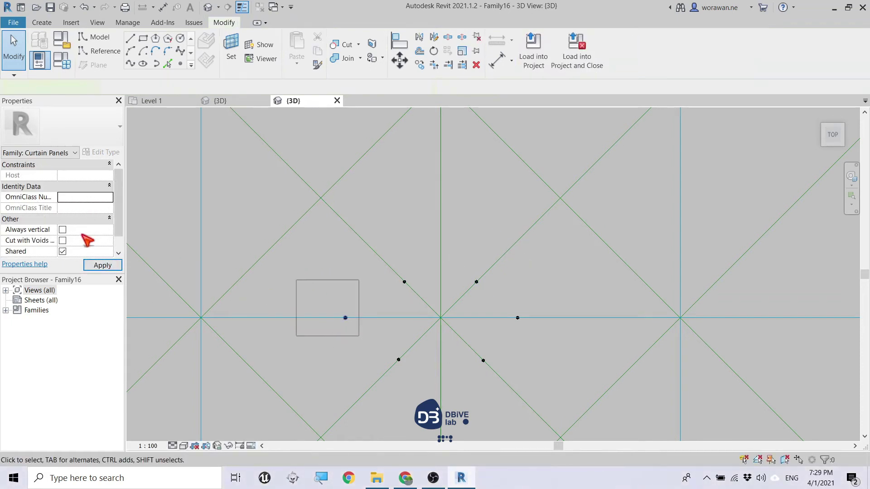
pyautogui.moveTo(83, 218); pyautogui.dragTo(68, 219)
pyautogui.write('5')
pyautogui.click(102, 265)
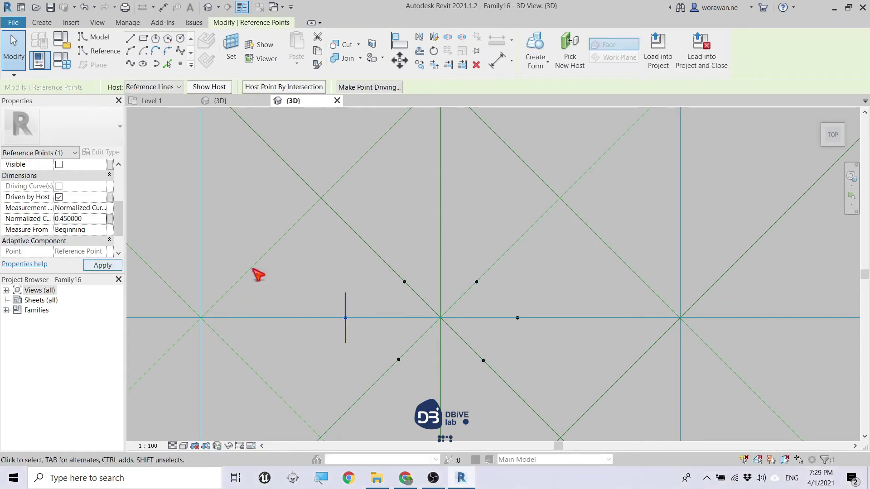
pyautogui.click(252, 272)
# Step: Set the right, lower-left and lower-right points' Normalized Curve Parameter to 0.45
pyautogui.moveTo(509, 292); pyautogui.dragTo(533, 335)
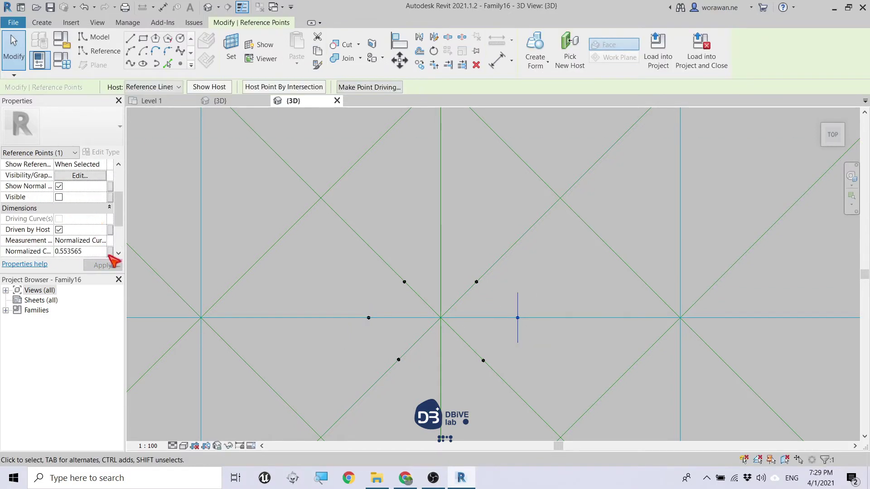
pyautogui.scroll(-2, 111, 222)
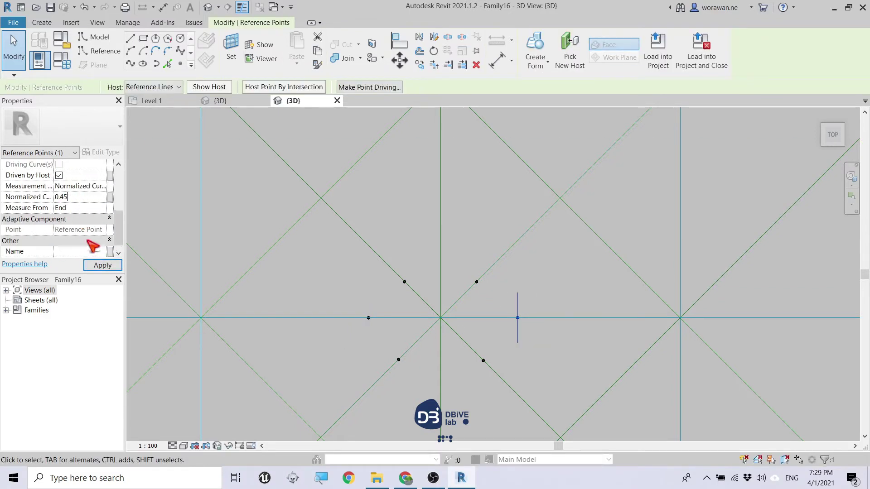
pyautogui.click(101, 266)
pyautogui.click(367, 375)
pyautogui.moveTo(414, 365); pyautogui.dragTo(362, 343)
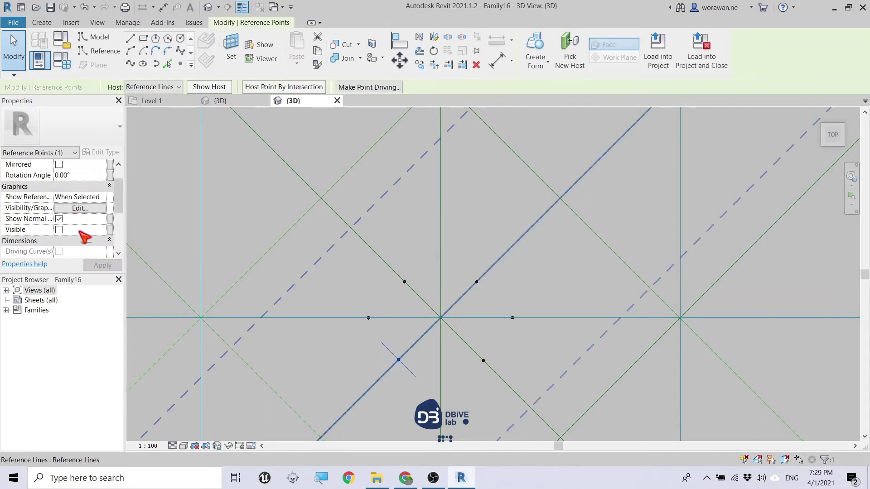
pyautogui.scroll(-3, 87, 233)
pyautogui.moveTo(82, 197); pyautogui.dragTo(67, 197)
pyautogui.click(103, 264)
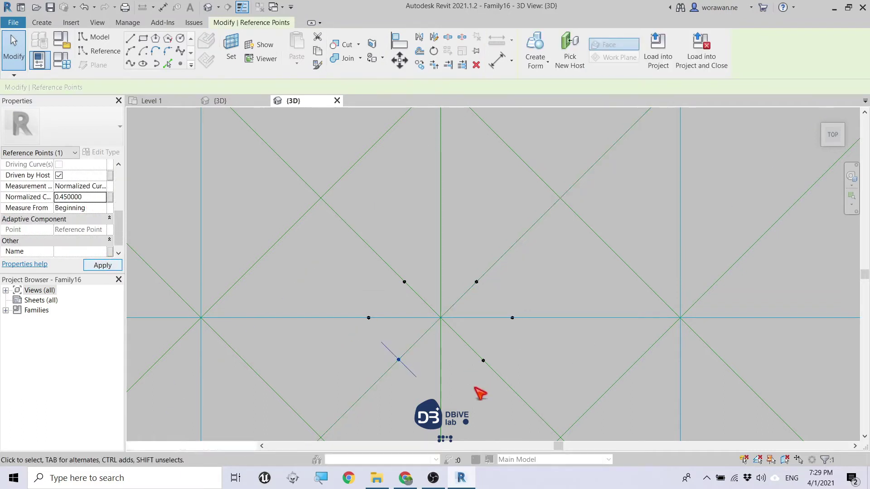
pyautogui.moveTo(467, 388); pyautogui.dragTo(501, 359)
pyautogui.click(97, 230)
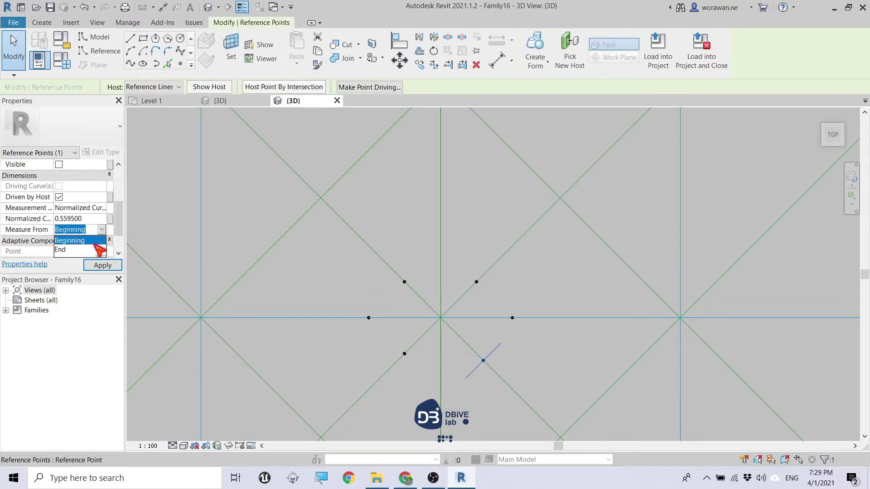
pyautogui.click(352, 278)
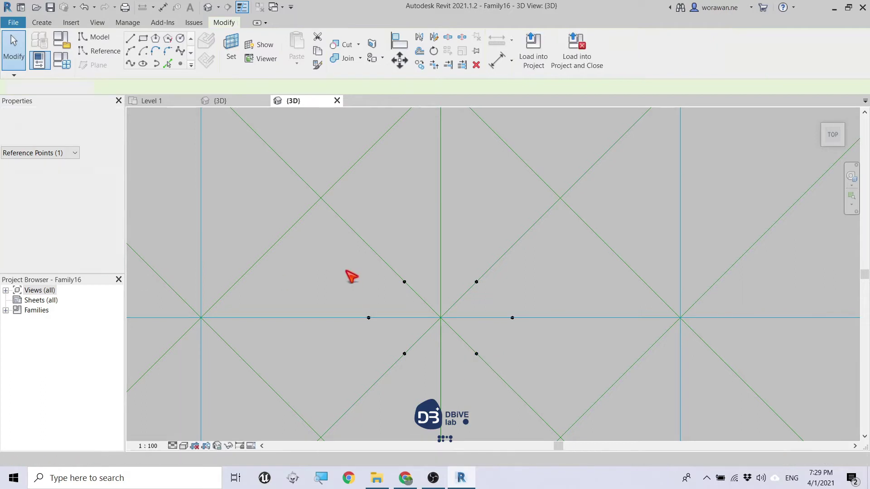
pyautogui.scroll(1, 347, 335)
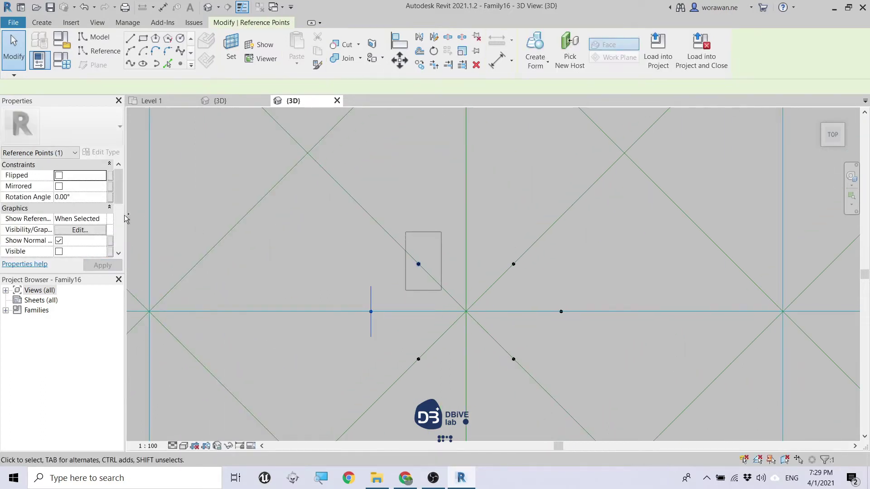
# Step: Join the upper and right inner points with splines and make them reference lines
pyautogui.keyDown('ctrl'); pyautogui.click(371, 311); pyautogui.keyUp('ctrl')
pyautogui.click(598, 48)
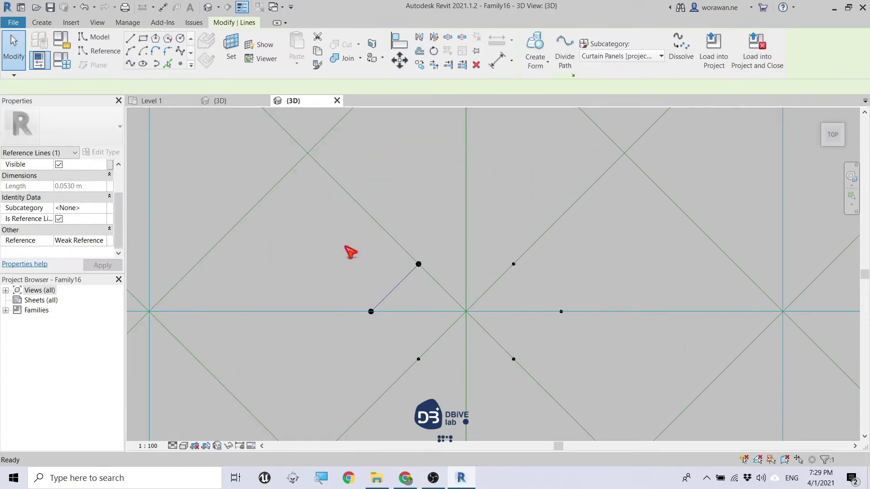
pyautogui.press('Escape')
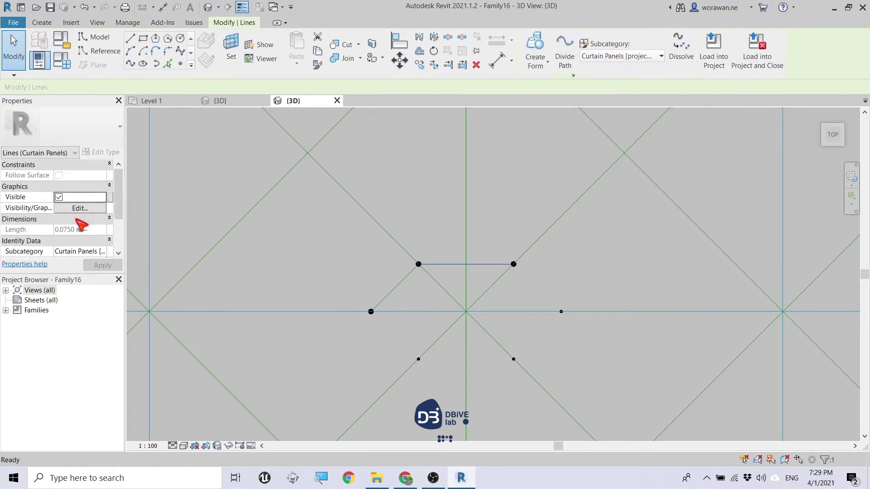
pyautogui.click(59, 224)
pyautogui.moveTo(483, 211); pyautogui.dragTo(592, 315)
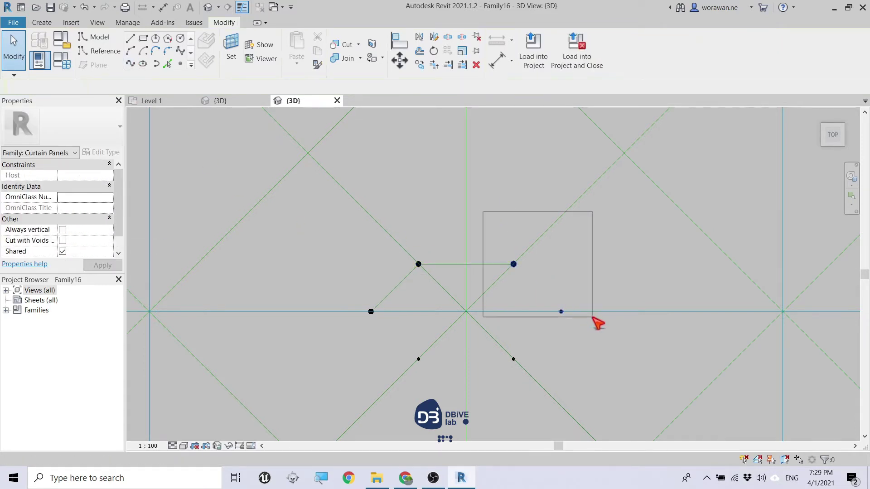
pyautogui.click(134, 64)
pyautogui.click(59, 219)
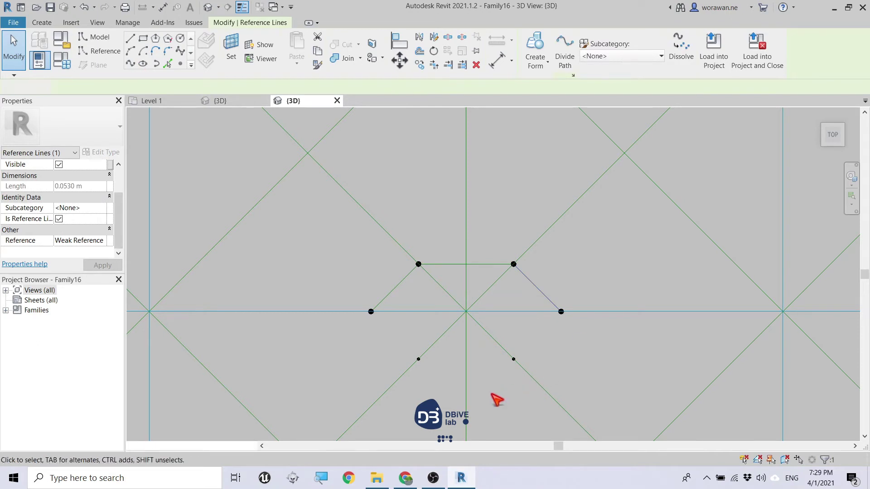
# Step: Connect the lower-right pair of points with a reference-line spline
pyautogui.moveTo(491, 388); pyautogui.dragTo(589, 301)
pyautogui.scroll(-2, 66, 209)
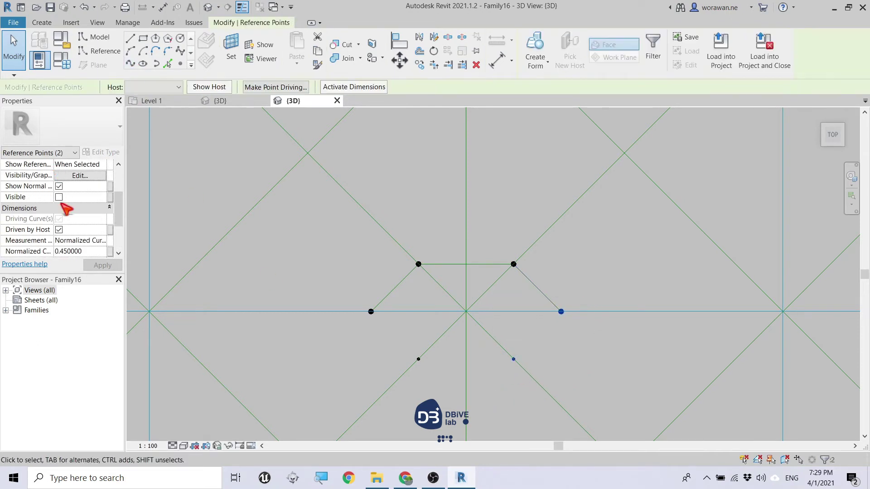
pyautogui.click(130, 64)
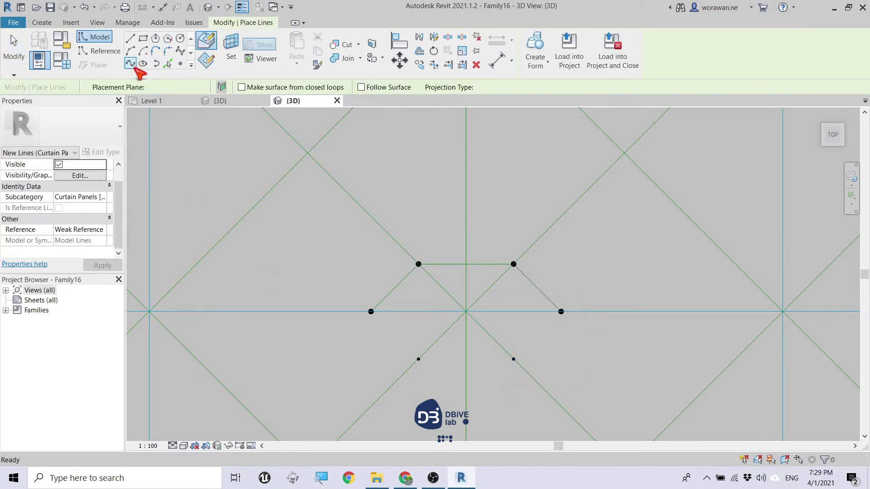
pyautogui.press('Escape')
pyautogui.moveTo(500, 383); pyautogui.dragTo(606, 295)
pyautogui.click(130, 64)
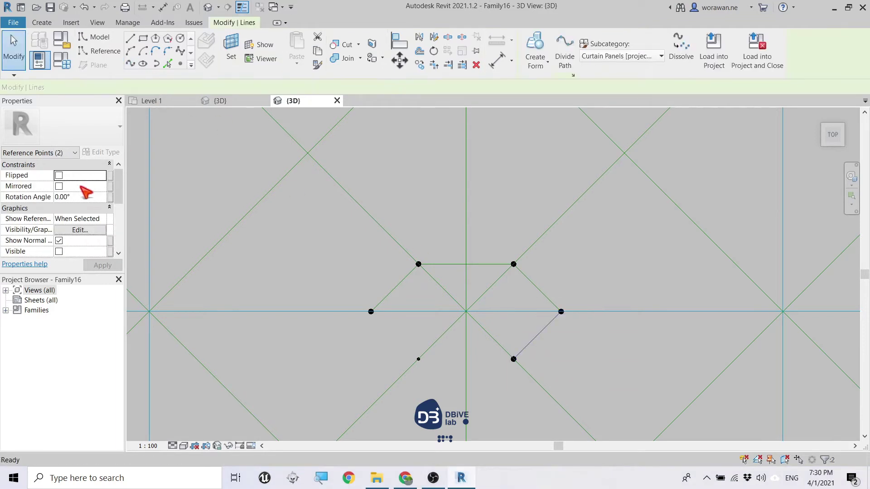
pyautogui.click(58, 208)
# Step: Add bottom and left reference-line splines to close the inner hexagon
pyautogui.moveTo(374, 344); pyautogui.dragTo(516, 359)
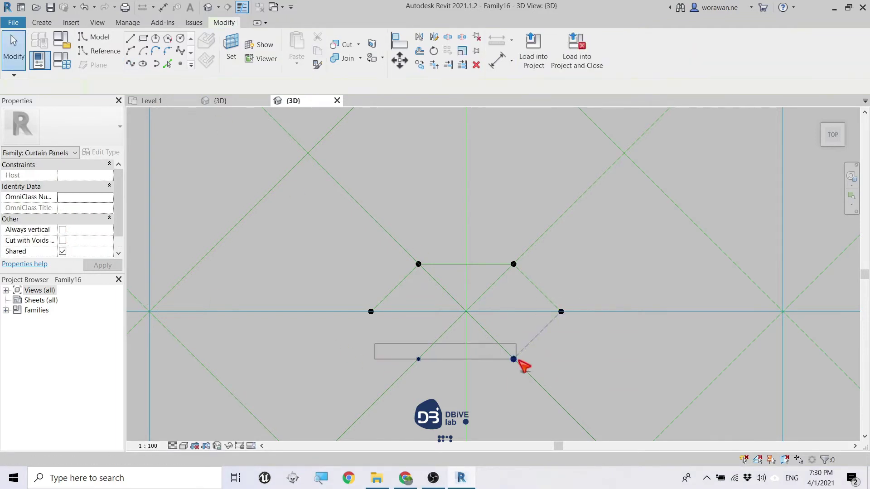
pyautogui.click(130, 65)
pyautogui.click(62, 220)
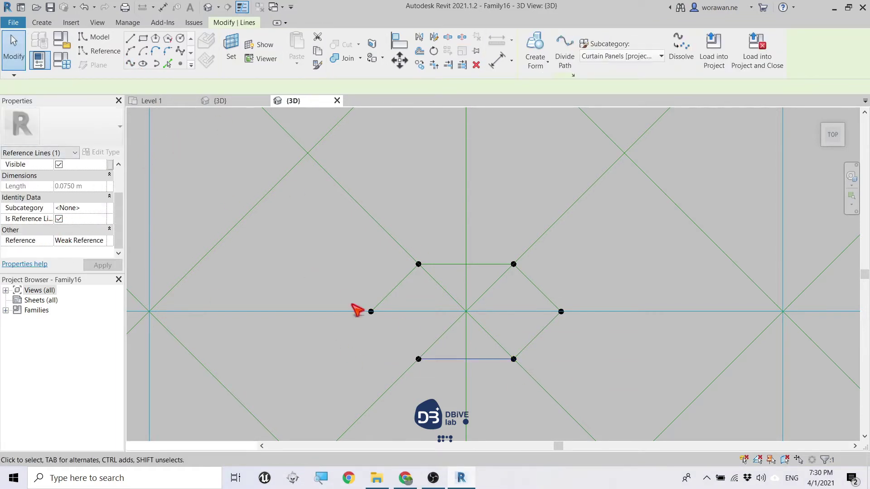
pyautogui.moveTo(350, 298); pyautogui.dragTo(447, 374)
pyautogui.click(130, 64)
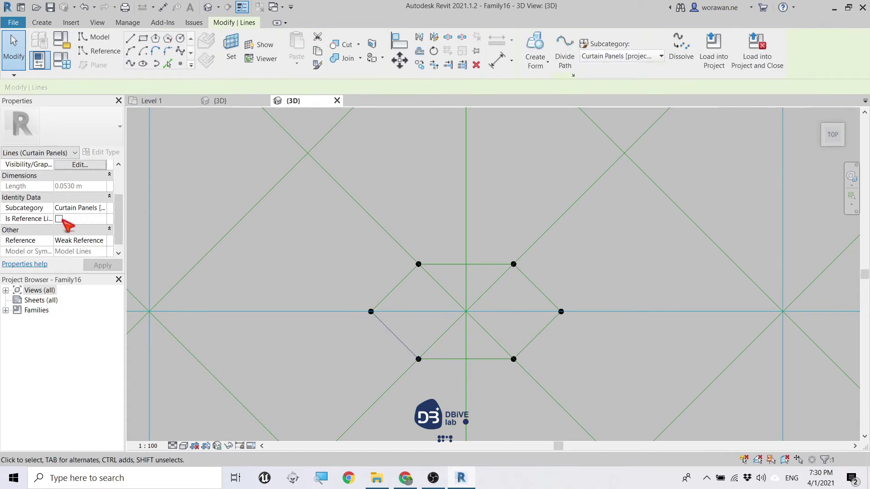
pyautogui.click(59, 219)
# Step: Box-select all six inner hexagon points
pyautogui.scroll(-1, 223, 237)
pyautogui.moveTo(302, 310)
pyautogui.mouseDown()
pyautogui.moveTo(349, 226)
pyautogui.moveTo(427, 200)
pyautogui.moveTo(490, 288)
pyautogui.moveTo(421, 341)
pyautogui.mouseUp()
pyautogui.keyDown('ctrl'); pyautogui.moveTo(383, 285); pyautogui.dragTo(358, 341); pyautogui.keyUp('ctrl')
# Step: Link the points' Normalized Curve Parameter to a new instance parameter 'offset' under Dimensions
pyautogui.scroll(-3, 85, 207)
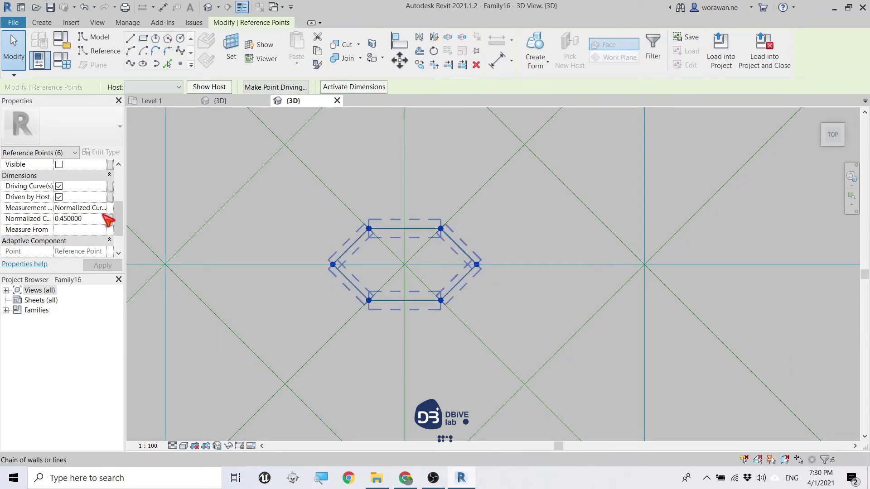
pyautogui.click(110, 218)
pyautogui.click(214, 273)
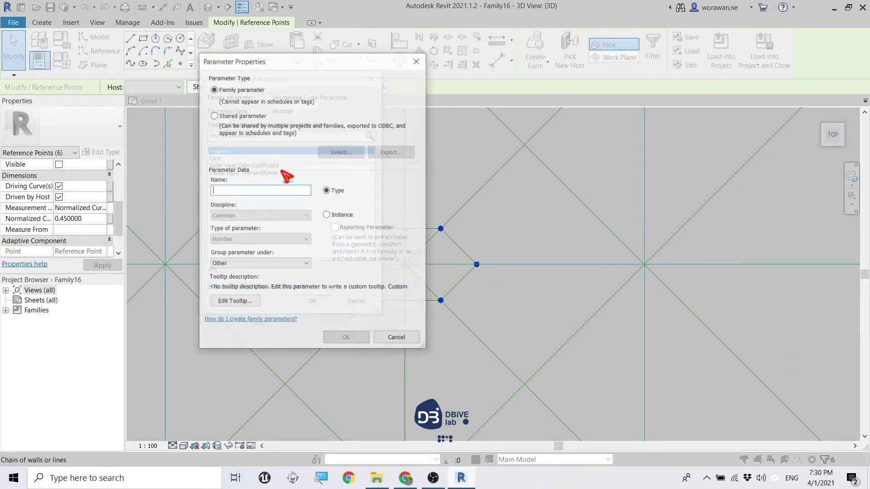
pyautogui.write('offset')
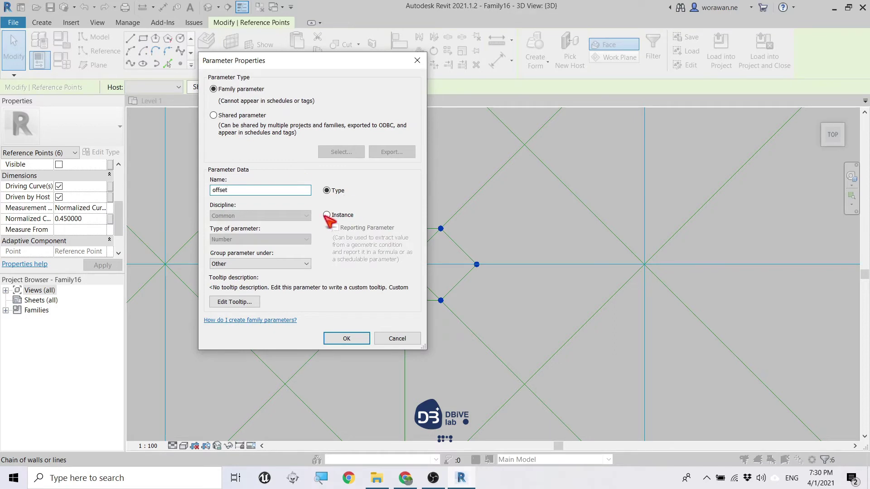
pyautogui.click(336, 216)
pyautogui.click(260, 264)
pyautogui.scroll(3, 261, 344)
pyautogui.scroll(3, 263, 358)
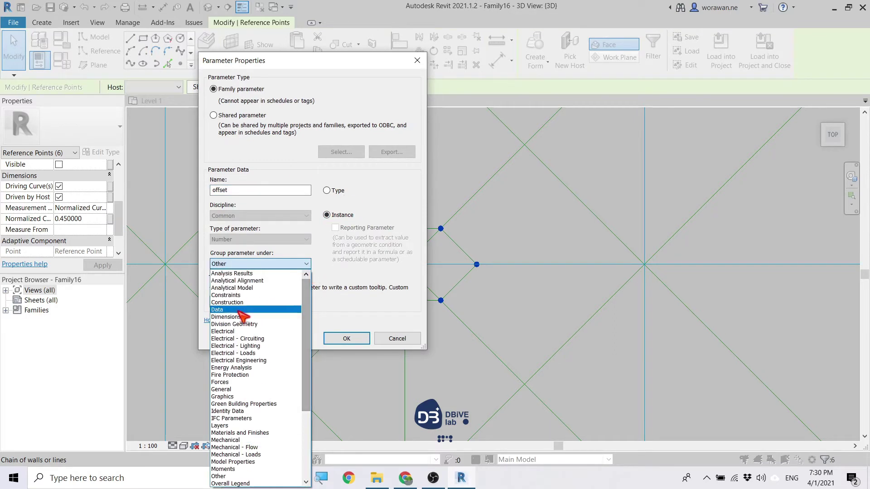
pyautogui.click(265, 367)
pyautogui.click(348, 340)
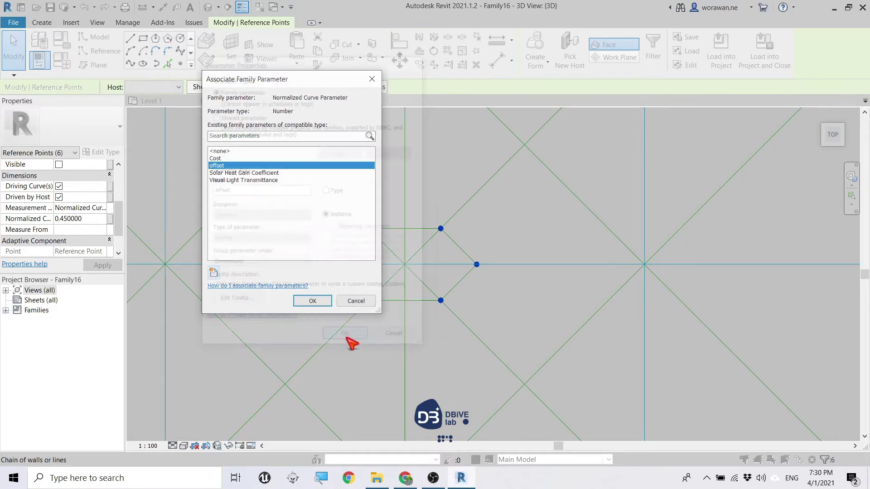
pyautogui.click(311, 300)
pyautogui.press('Escape')
# Step: Apply offset 0.3 in Family Types
pyautogui.scroll(-2, 338, 241)
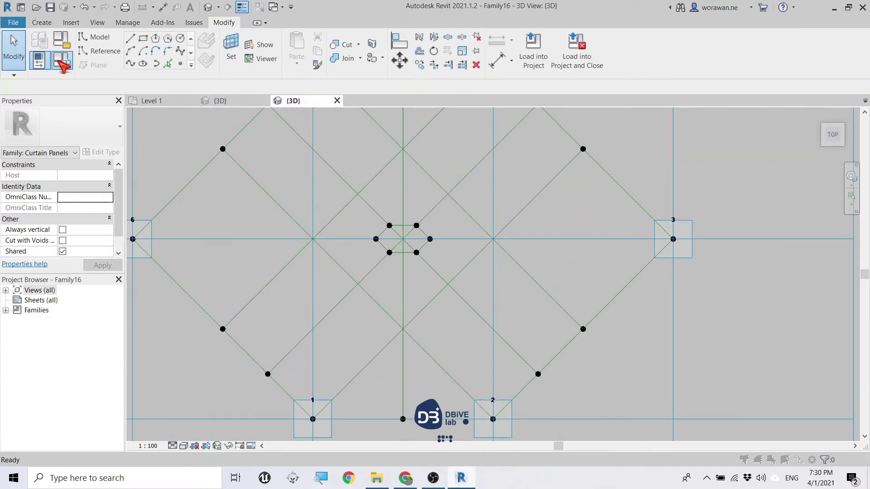
pyautogui.click(62, 62)
pyautogui.click(240, 357)
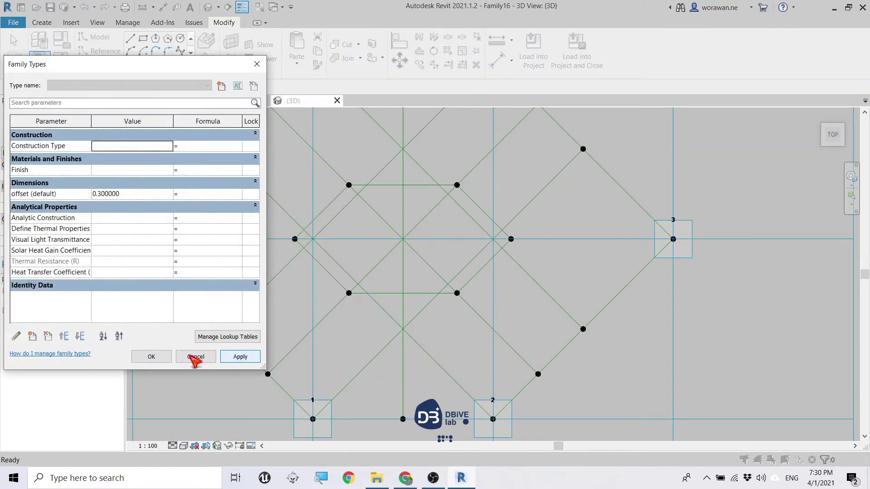
pyautogui.click(195, 357)
# Step: Orbit to a tilted view and Tab-select the inner hexagon loop
pyautogui.moveTo(606, 224)
pyautogui.keyDown('shift'); pyautogui.mouseDown(button='middle')
pyautogui.moveTo(512, 143)
pyautogui.moveTo(524, 138)
pyautogui.moveTo(408, 219)
pyautogui.mouseUp(button='middle'); pyautogui.keyUp('shift')
pyautogui.press('Tab')
pyautogui.click(409, 222)
pyautogui.click(535, 50)
# Step: Create a solid form from the inner hexagon and stretch it much taller
pyautogui.click(552, 84)
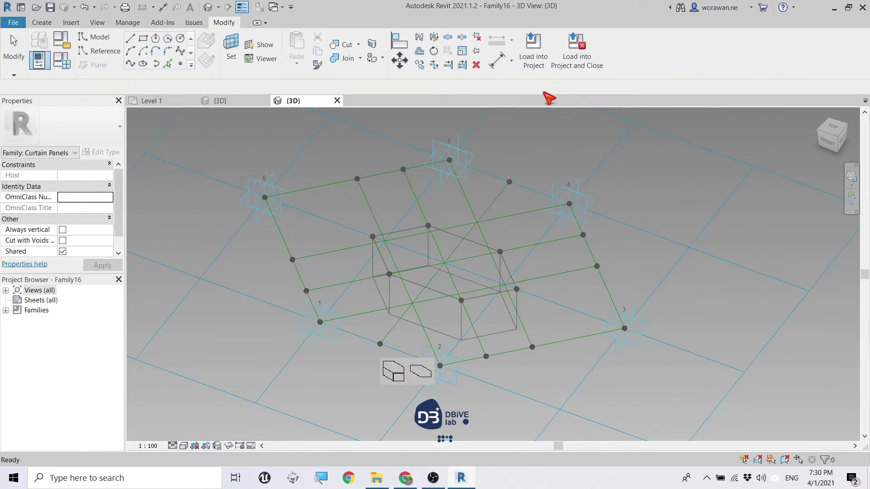
pyautogui.keyDown('shift'); pyautogui.moveTo(412, 355); pyautogui.dragTo(443, 330, button='middle'); pyautogui.keyUp('shift')
pyautogui.press('Escape')
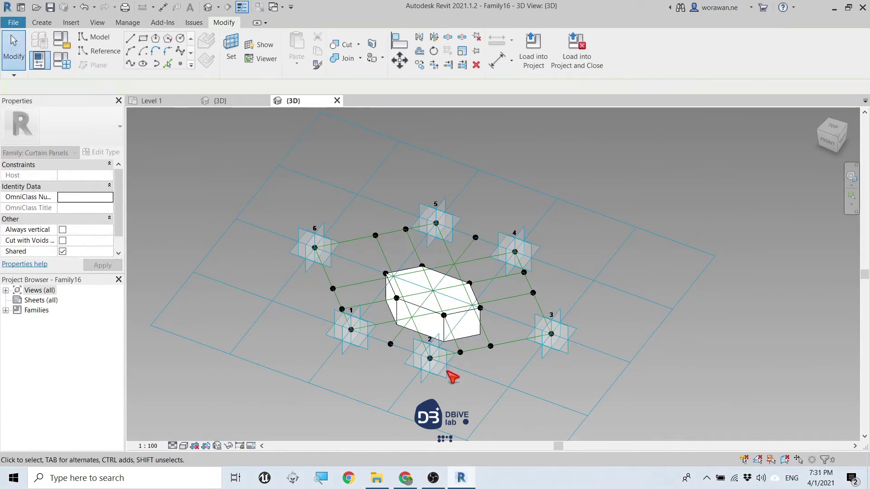
pyautogui.keyDown('shift'); pyautogui.moveTo(451, 375); pyautogui.dragTo(466, 334, button='middle'); pyautogui.keyUp('shift')
pyautogui.click(466, 334)
pyautogui.moveTo(439, 356); pyautogui.dragTo(446, 190)
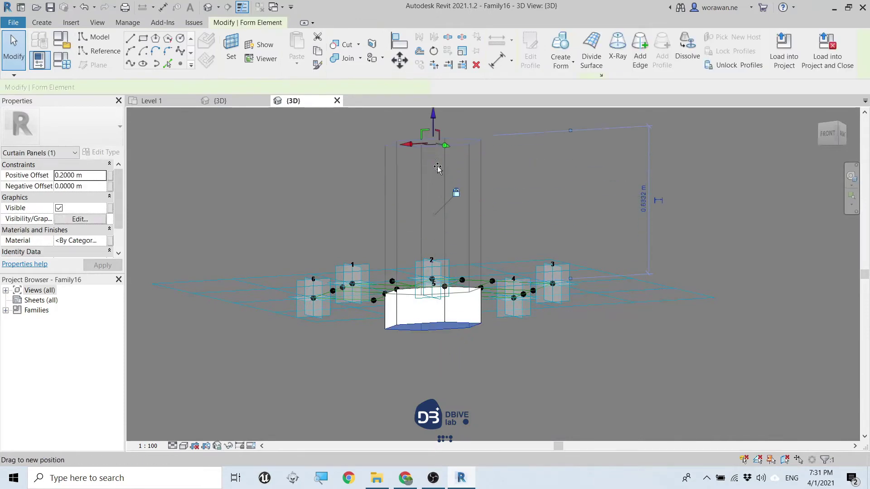
pyautogui.press('Escape')
pyautogui.keyDown('shift'); pyautogui.moveTo(505, 186); pyautogui.dragTo(534, 165, button='middle'); pyautogui.keyUp('shift')
# Step: Extrude the six outer hexagon lines into a solid slab form
pyautogui.click(369, 257)
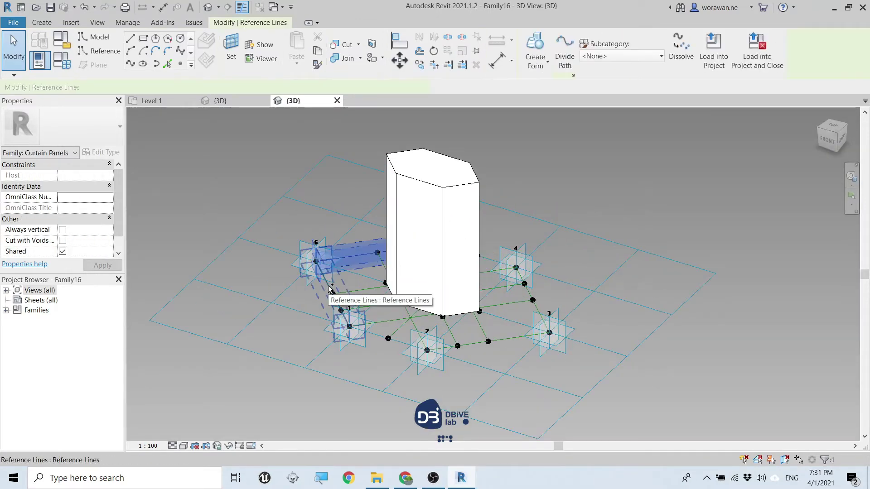
pyautogui.keyDown('ctrl'); pyautogui.click(333, 293); pyautogui.keyUp('ctrl')
pyautogui.keyDown('ctrl'); pyautogui.click(381, 341); pyautogui.keyUp('ctrl')
pyautogui.keyDown('ctrl'); pyautogui.click(508, 337); pyautogui.keyUp('ctrl')
pyautogui.keyDown('ctrl'); pyautogui.click(533, 301); pyautogui.keyUp('ctrl')
pyautogui.keyDown('ctrl'); pyautogui.click(499, 260); pyautogui.keyUp('ctrl')
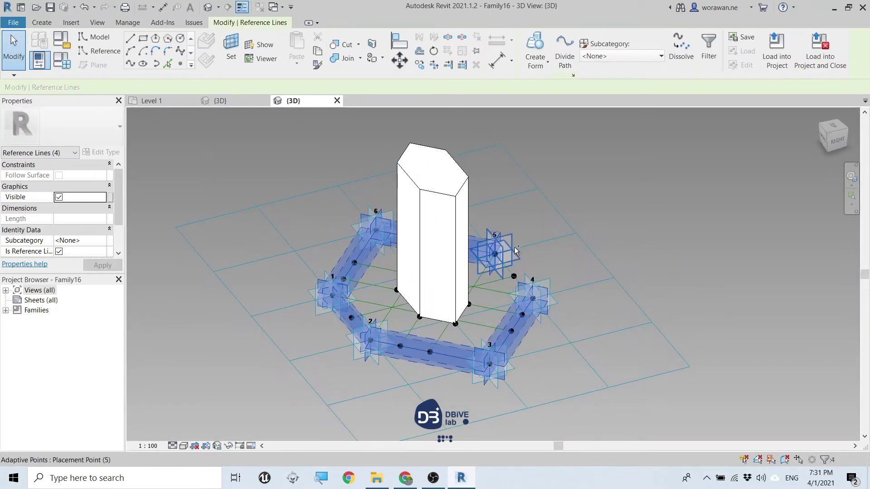
pyautogui.click(535, 59)
pyautogui.click(546, 82)
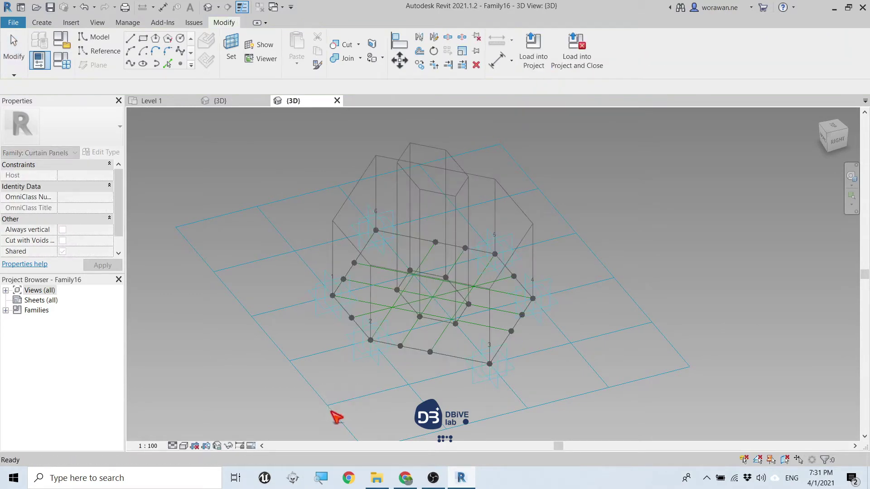
pyautogui.click(335, 403)
pyautogui.click(110, 175)
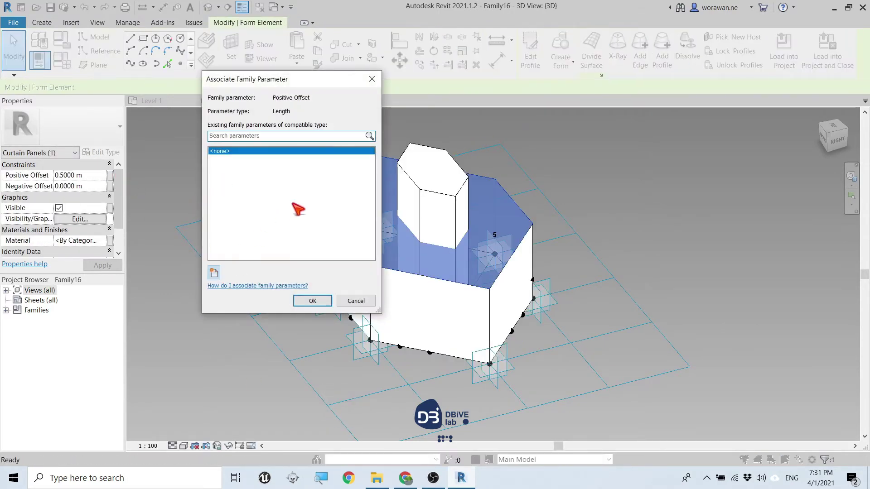
# Step: Link Positive Offset to a new 'thickness' parameter set to 0.1 m
pyautogui.write('thickness')
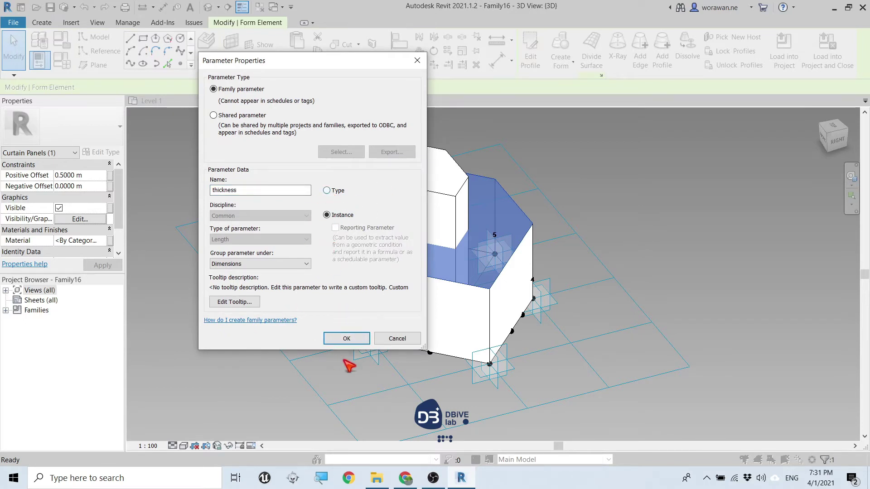
pyautogui.click(346, 338)
pyautogui.click(322, 301)
pyautogui.click(198, 335)
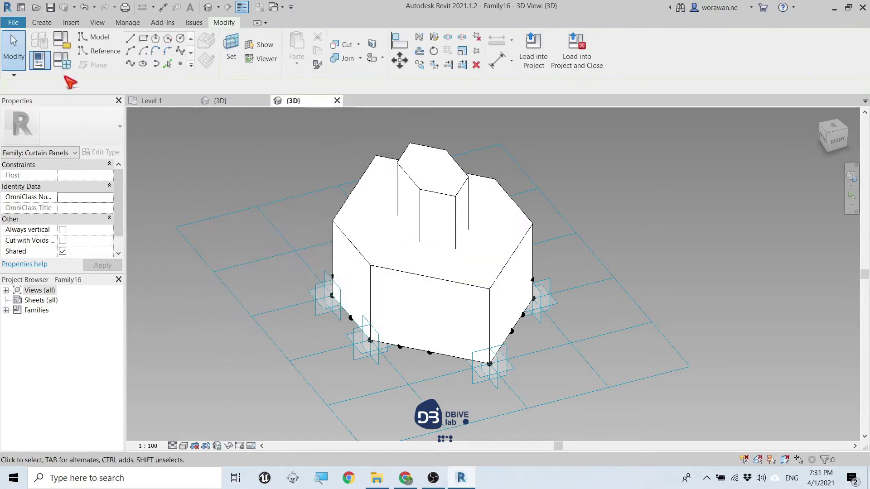
pyautogui.click(62, 59)
pyautogui.click(138, 204)
pyautogui.write('0.1')
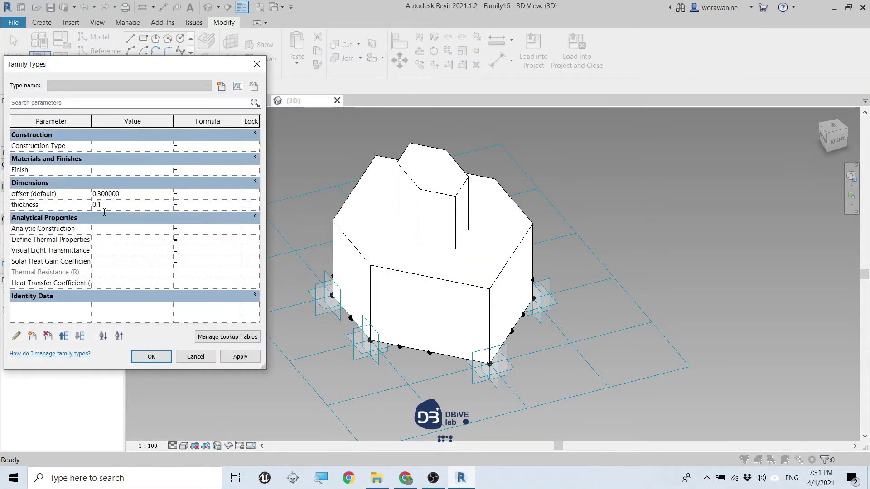
pyautogui.click(241, 358)
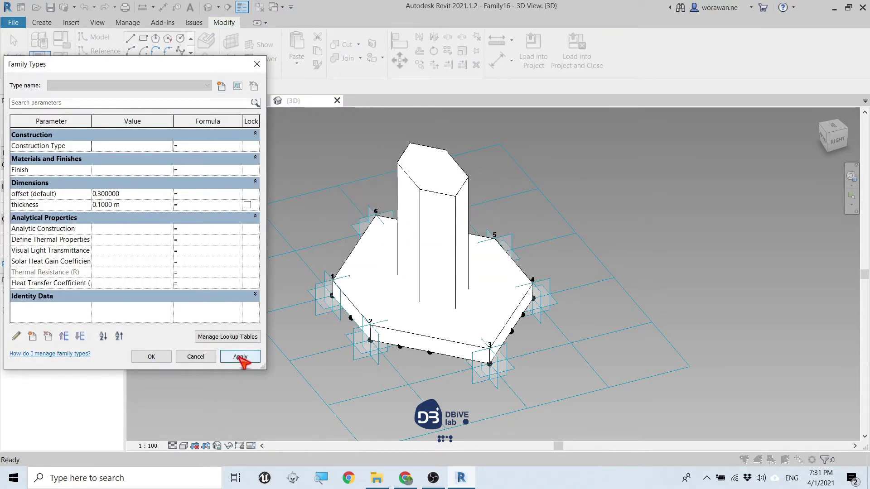
pyautogui.click(152, 357)
# Step: Change the tall inner form from Solid to Void to cut the opening
pyautogui.keyDown('shift'); pyautogui.moveTo(204, 369); pyautogui.dragTo(391, 249, button='middle'); pyautogui.keyUp('shift')
pyautogui.click(397, 247)
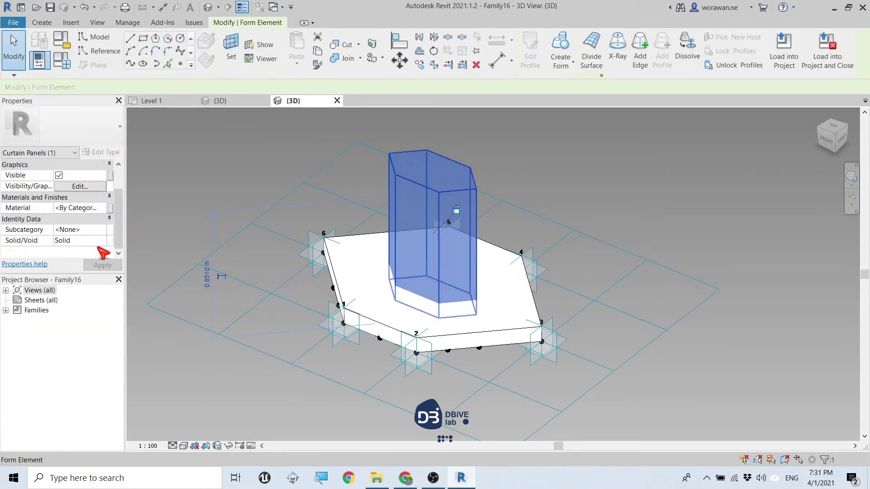
pyautogui.click(80, 241)
pyautogui.click(103, 266)
pyautogui.click(233, 177)
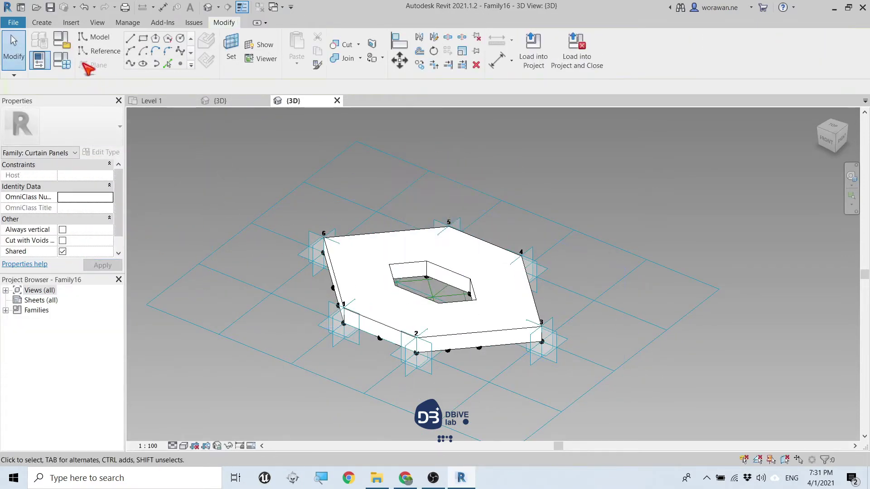
# Step: Test offset values 0.2 and 0.3 in Family Types to resize the opening
pyautogui.click(62, 60)
pyautogui.click(116, 194)
pyautogui.write('2')
pyautogui.click(240, 357)
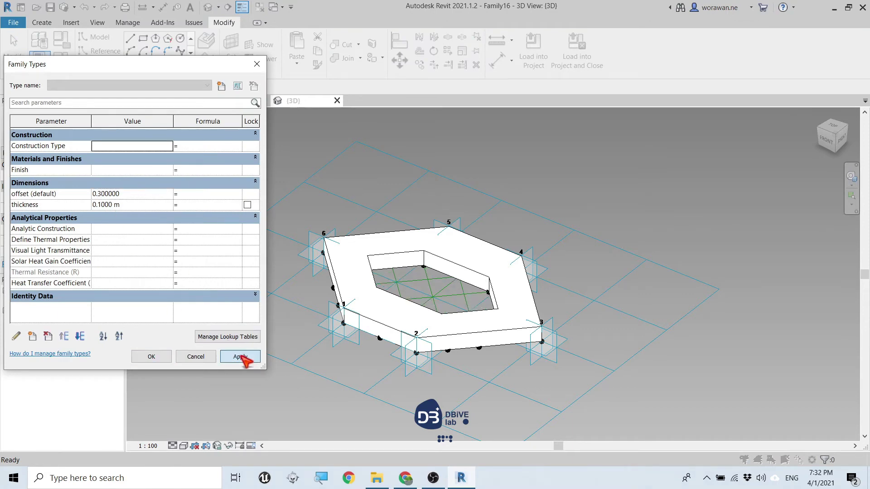
pyautogui.click(240, 356)
pyautogui.press('Return')
# Step: Save the panel family as HexagonFC
pyautogui.click(23, 23)
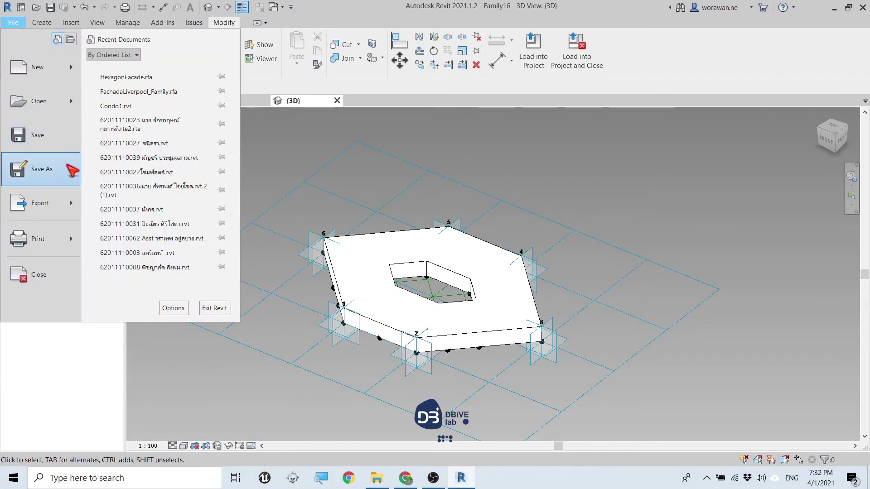
pyautogui.click(136, 169)
pyautogui.write('HexagonFC')
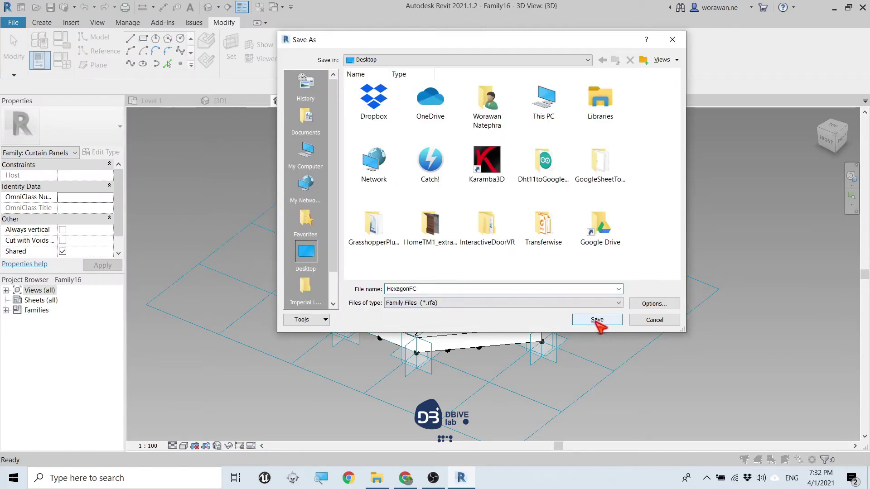
pyautogui.click(597, 320)
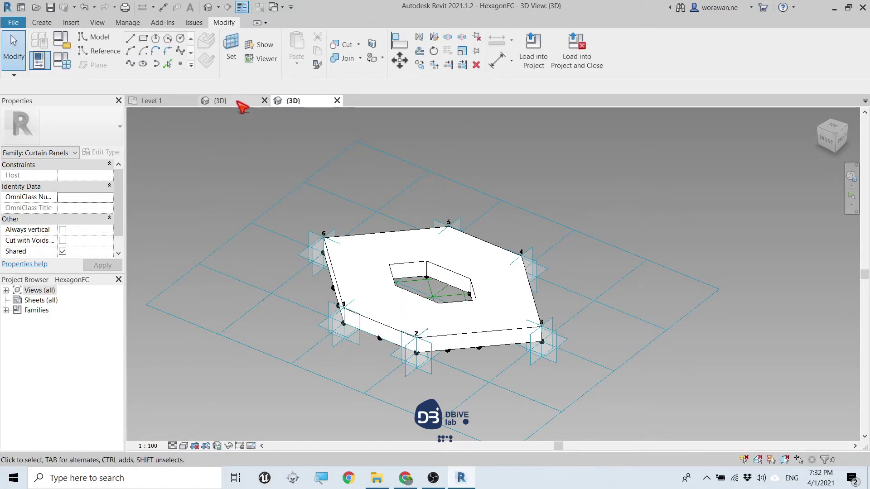
# Step: Load HexagonFC into Family13 and select its divided surface
pyautogui.click(241, 103)
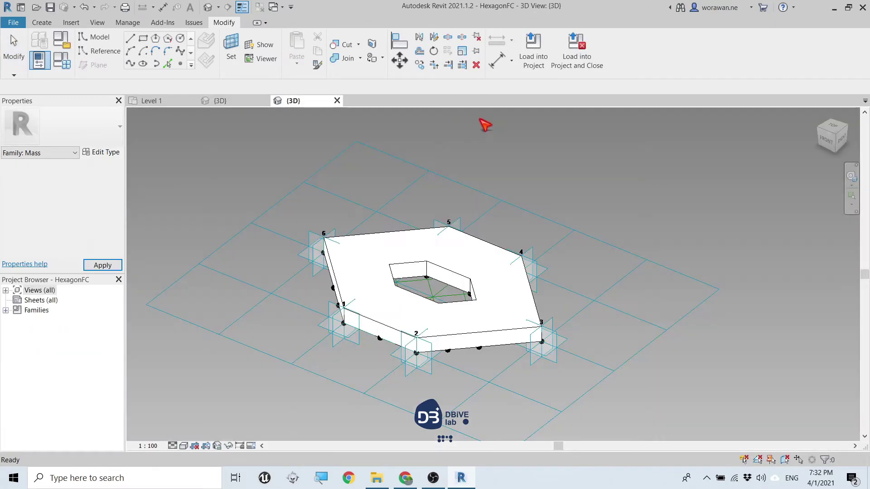
pyautogui.click(533, 49)
pyautogui.click(508, 163)
pyautogui.click(569, 308)
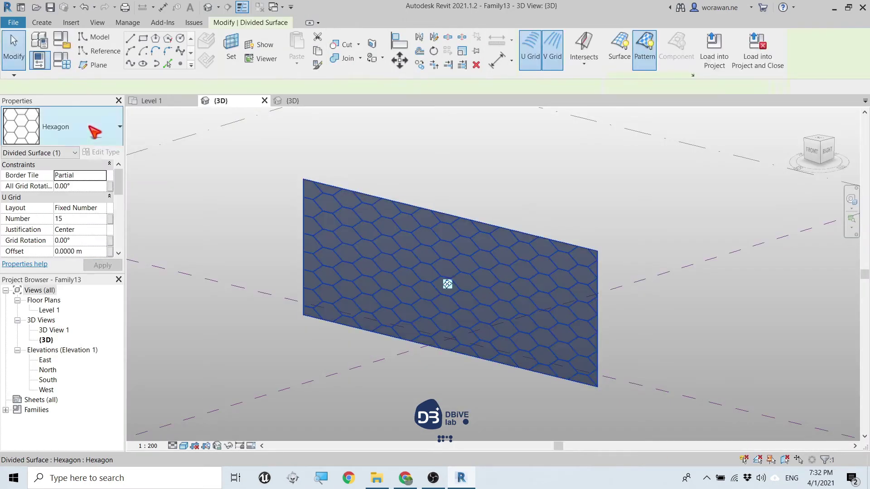
pyautogui.click(82, 132)
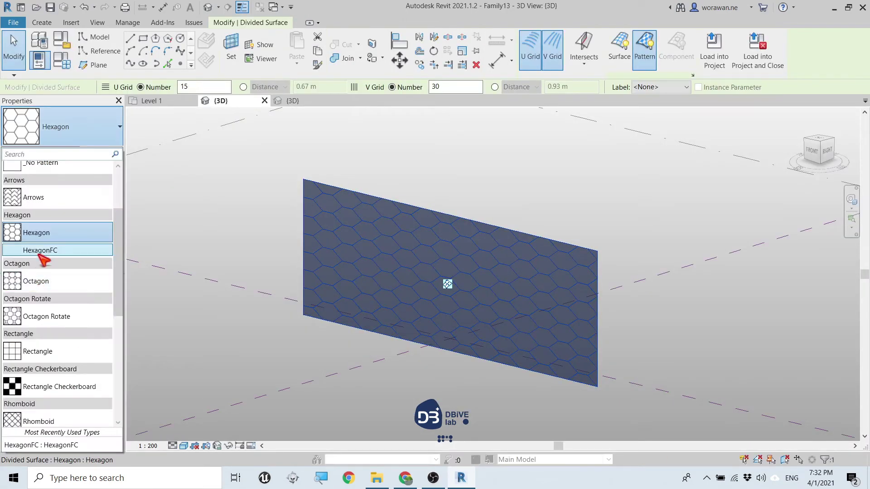
# Step: Assign HexagonFC panels to the divided surface with Overhanging border tiles
pyautogui.click(238, 200)
pyautogui.scroll(3, 272, 195)
pyautogui.scroll(-1, 309, 218)
pyautogui.click(309, 217)
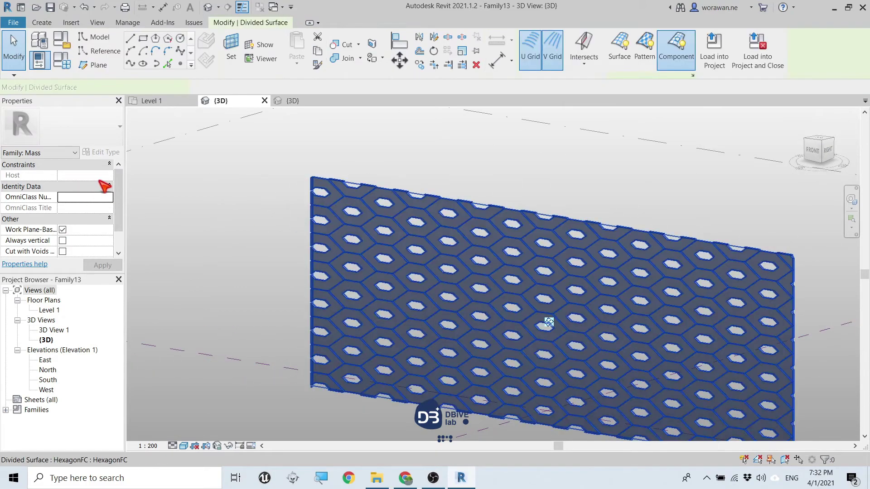
pyautogui.click(102, 175)
pyautogui.click(86, 205)
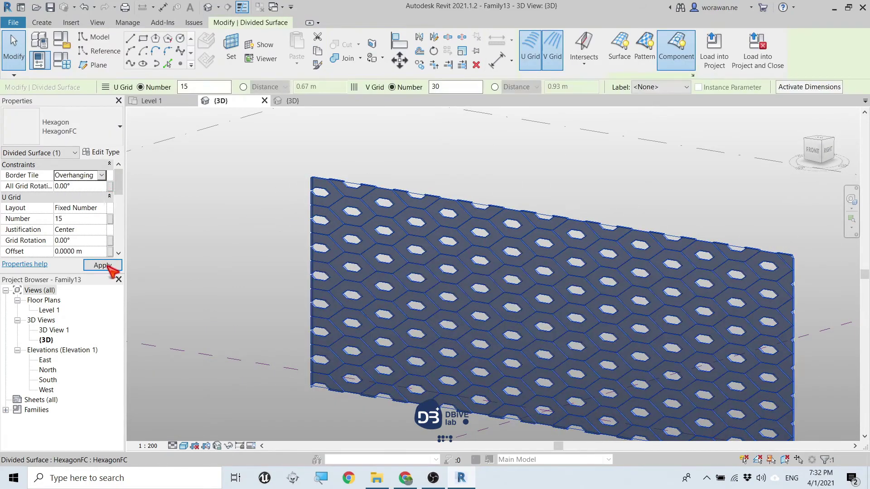
pyautogui.click(205, 234)
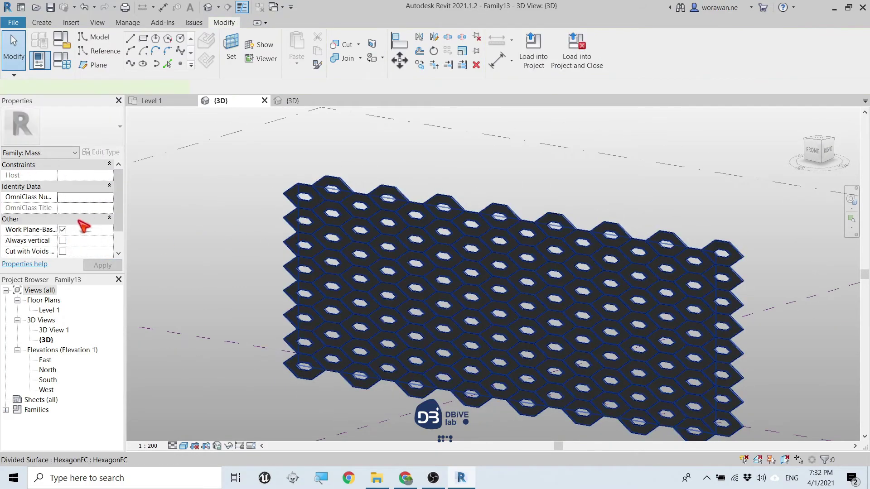
# Step: Set the divided surface's V Grid Number to 35 and apply
pyautogui.click(502, 309)
pyautogui.scroll(-1, 84, 221)
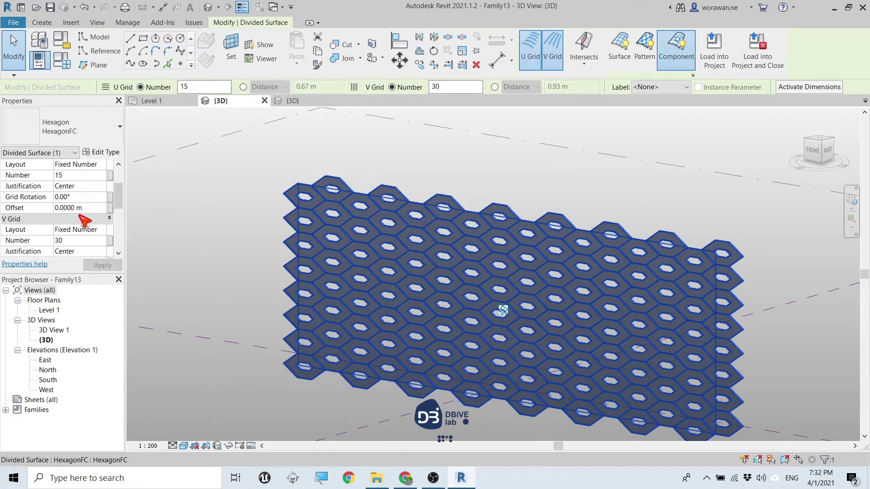
pyautogui.click(81, 240)
pyautogui.write('35')
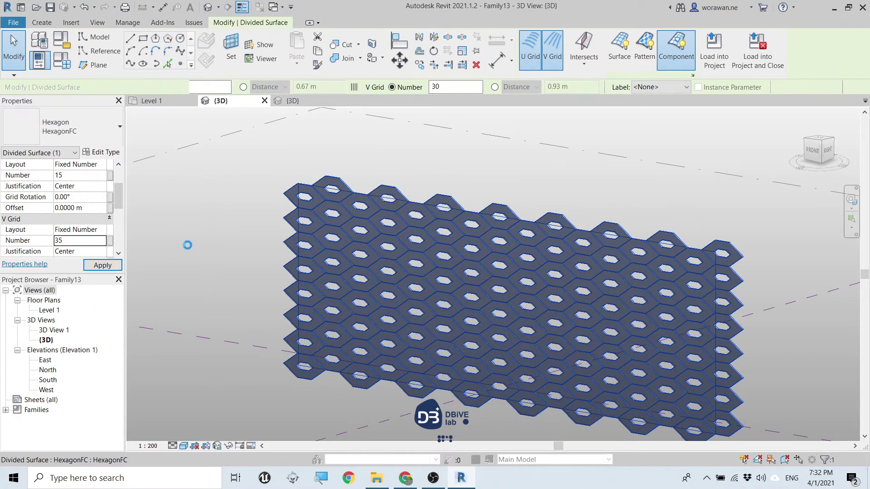
pyautogui.click(194, 251)
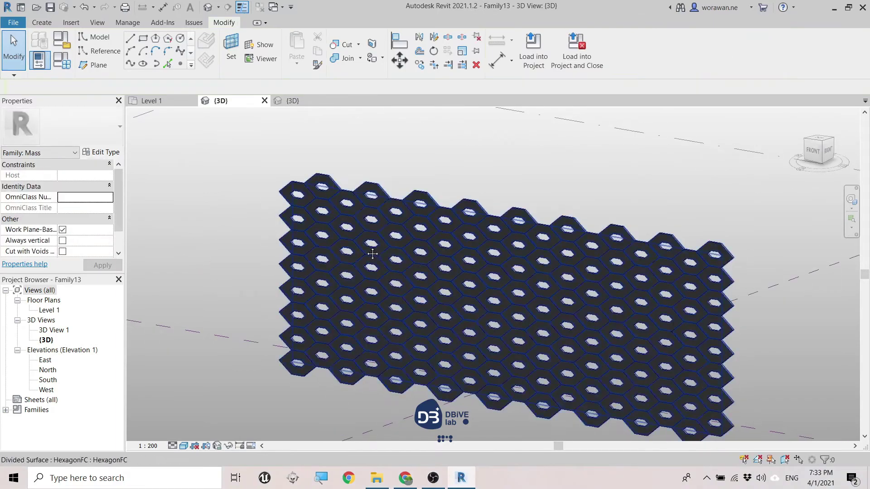
# Step: Launch Dynamo, then place a reference point beside the hexagon wall and check its position
pyautogui.click(131, 26)
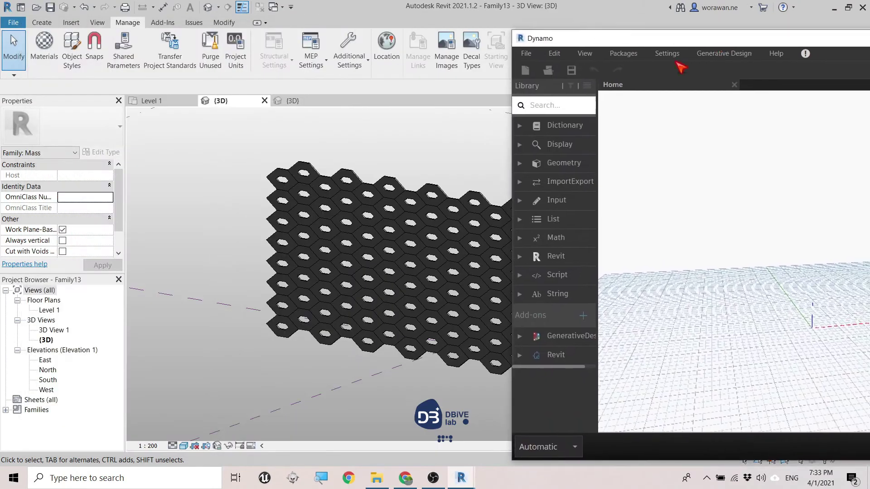
pyautogui.click(42, 22)
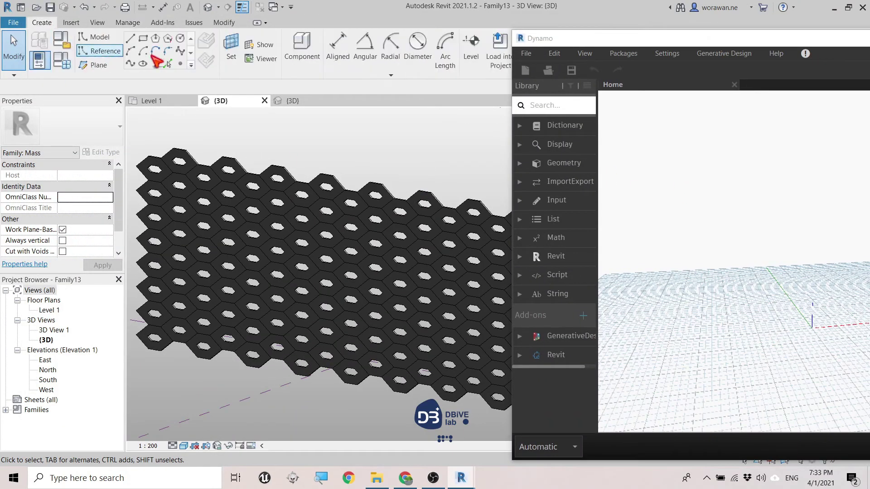
pyautogui.click(180, 64)
pyautogui.press('Escape')
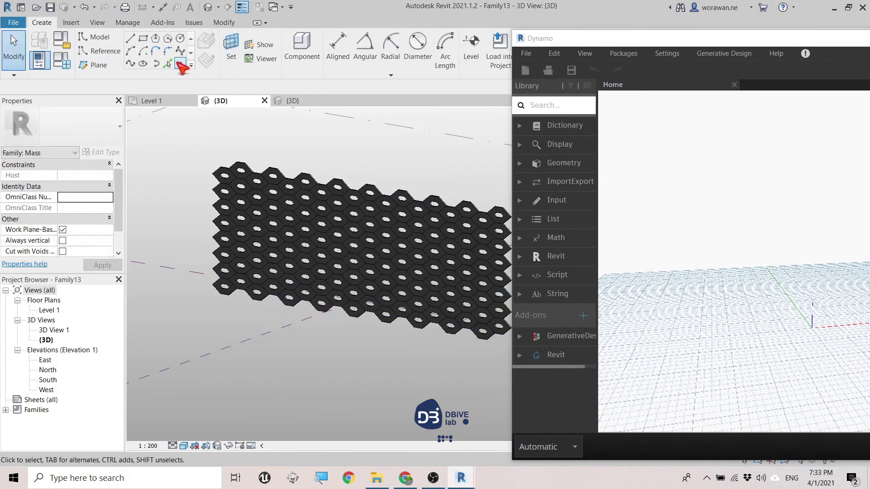
pyautogui.click(180, 65)
pyautogui.scroll(2, 334, 338)
pyautogui.click(328, 330)
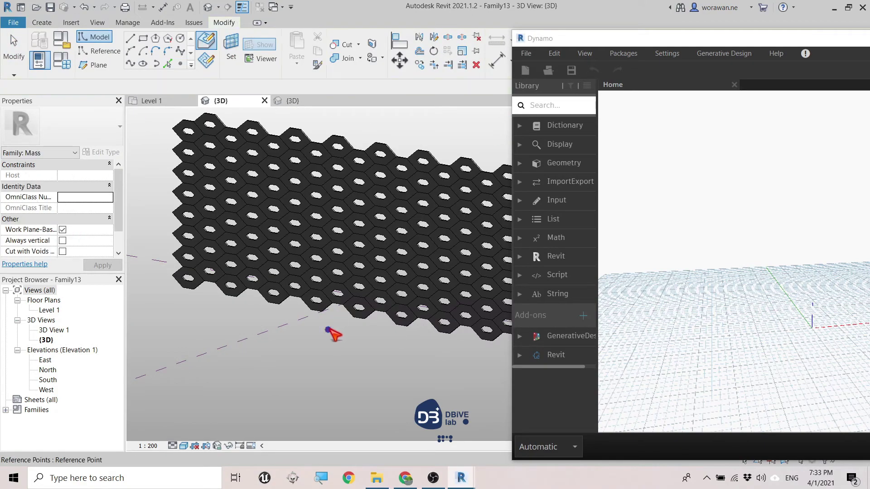
pyautogui.moveTo(328, 331)
pyautogui.keyDown('shift'); pyautogui.mouseDown(button='middle')
pyautogui.moveTo(228, 338)
pyautogui.moveTo(324, 332)
pyautogui.mouseUp(button='middle'); pyautogui.keyUp('shift')
pyautogui.click(228, 338)
# Step: Add a Family Types node to the Dynamo graph set to HexagonFC:HexagonFC
pyautogui.doubleClick(672, 211)
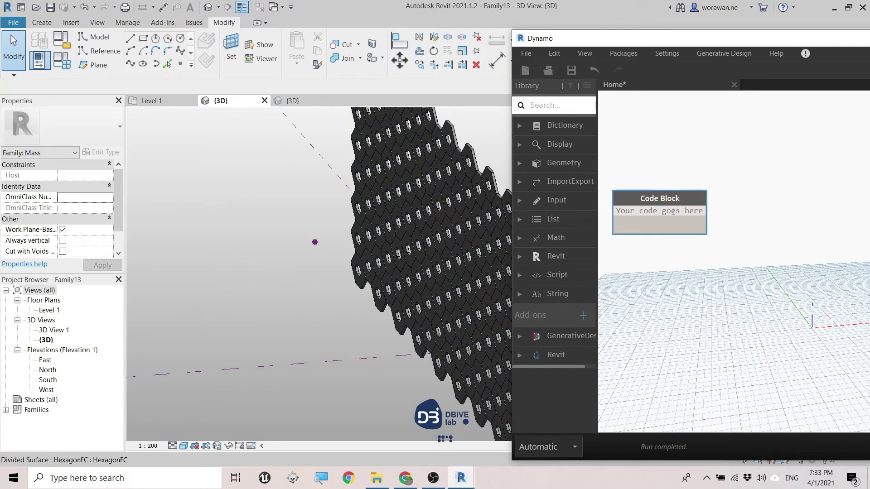
pyautogui.click(667, 187)
pyautogui.rightClick(667, 187)
pyautogui.write('f')
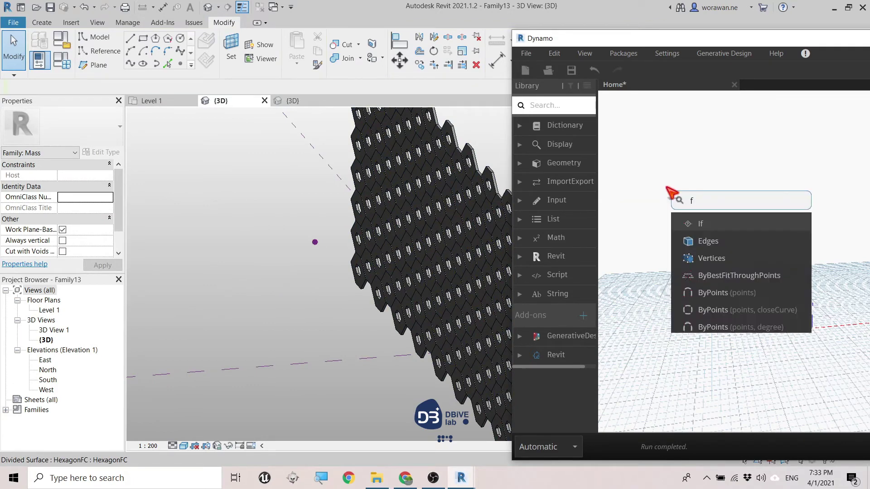
pyautogui.write('amily')
pyautogui.click(714, 223)
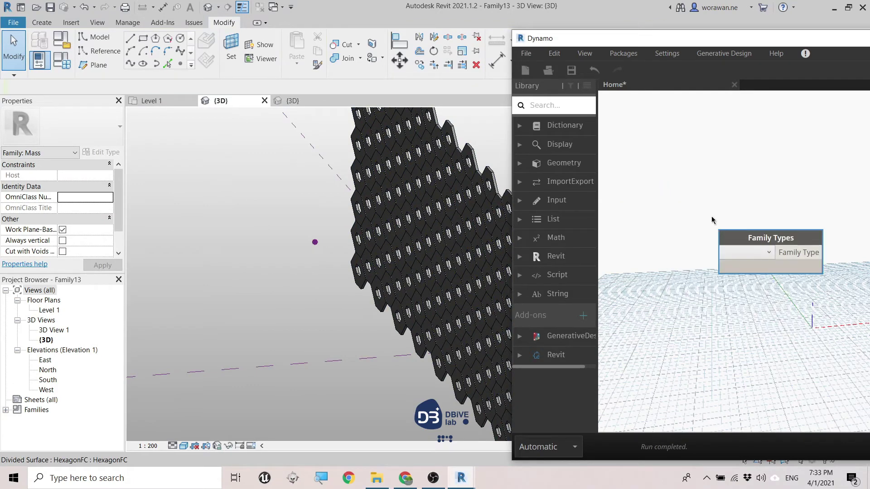
pyautogui.moveTo(742, 232); pyautogui.dragTo(680, 143)
pyautogui.click(683, 162)
pyautogui.click(693, 174)
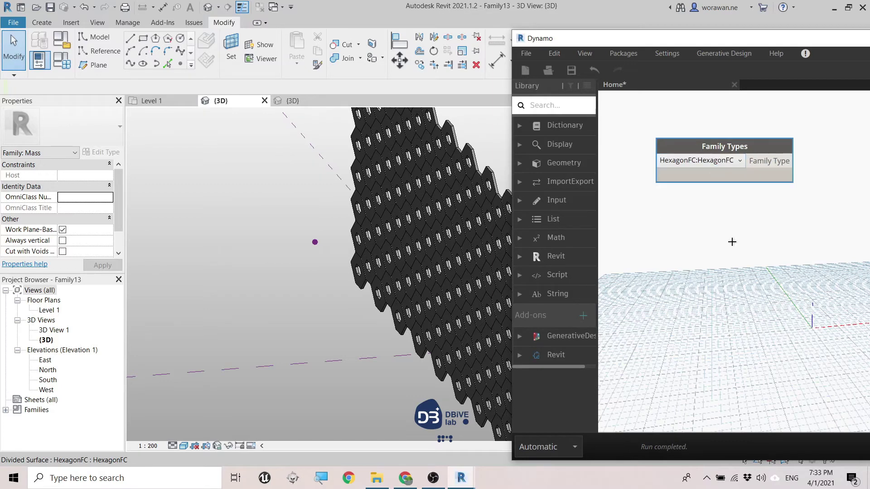
# Step: Add a Select Model Element node referencing the hexagon divided surface
pyautogui.scroll(-3, 707, 227)
pyautogui.rightClick(690, 250)
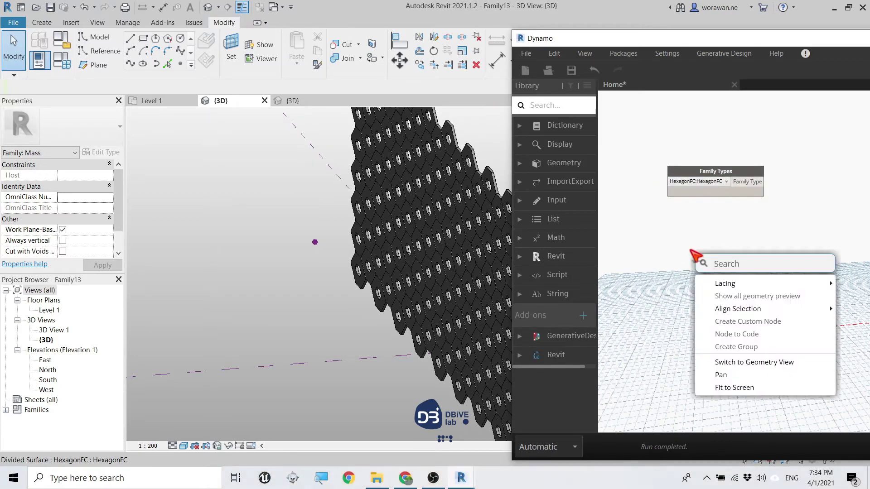
pyautogui.write('sel')
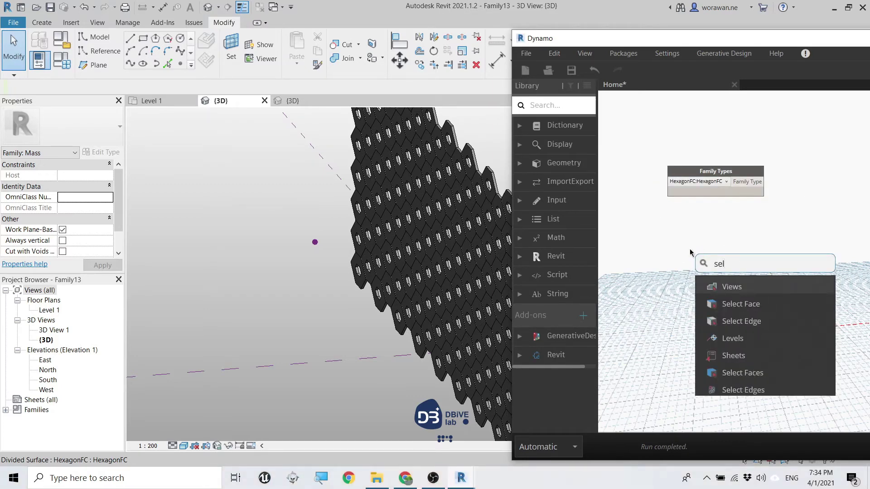
pyautogui.write('ectmo')
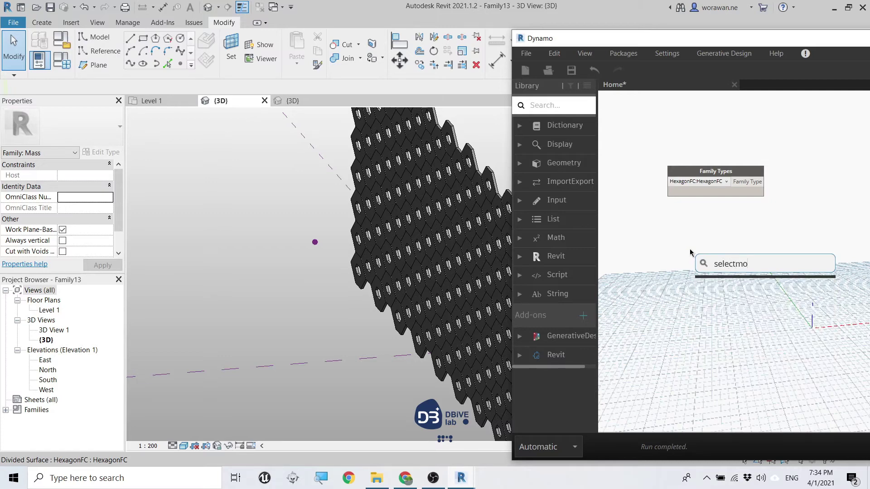
pyautogui.press('BackSpace')
pyautogui.press('BackSpace')
pyautogui.write('model')
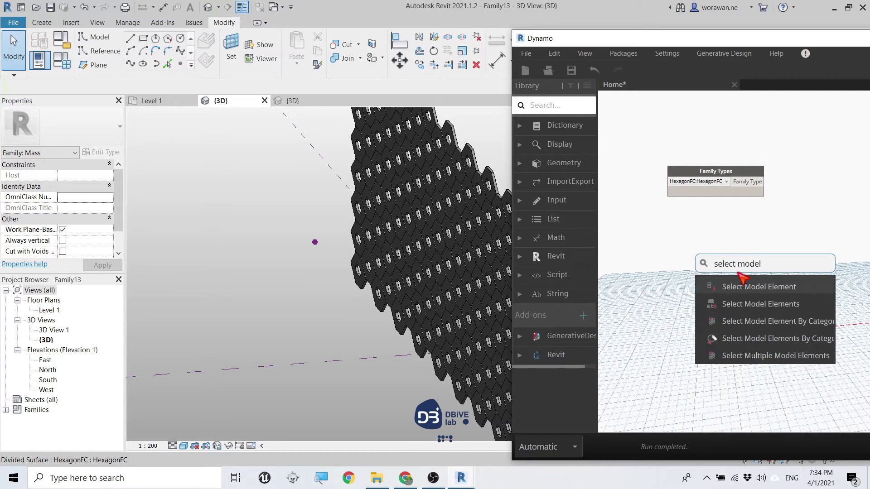
pyautogui.click(783, 296)
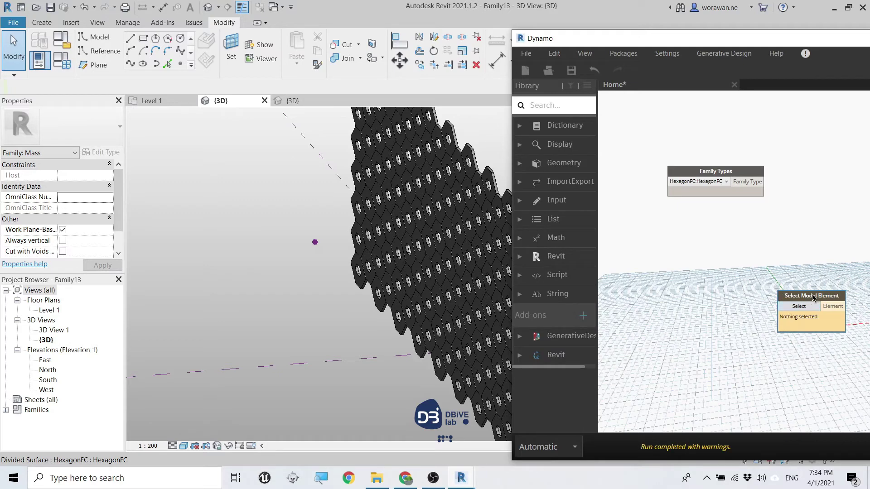
pyautogui.click(314, 242)
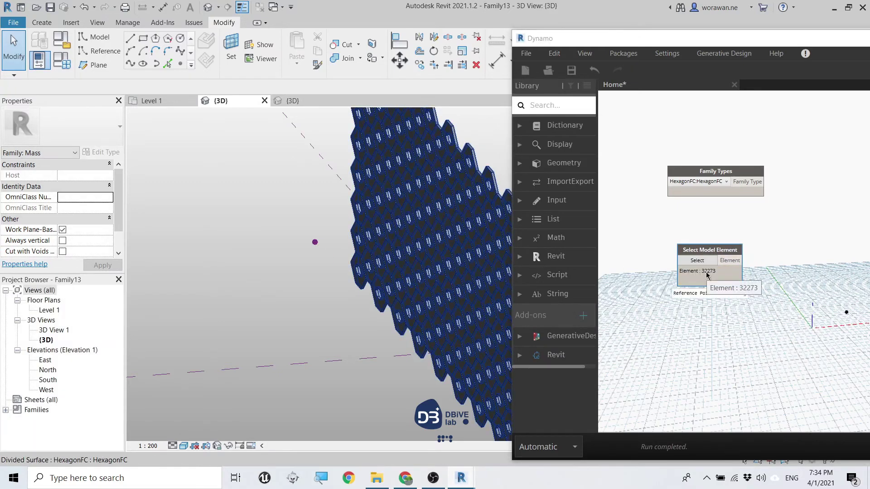
pyautogui.rightClick(779, 262)
# Step: Add an Element.Geometry node fed by the selected model element
pyautogui.write('el')
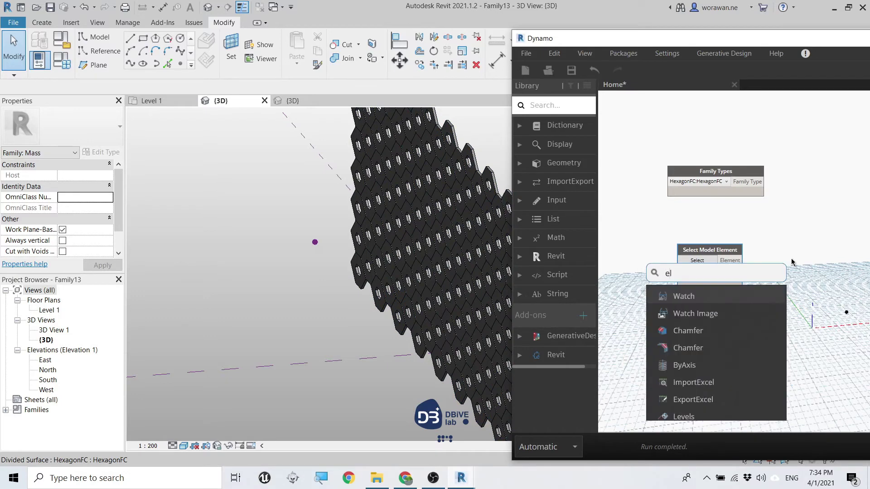
pyautogui.write('ement.')
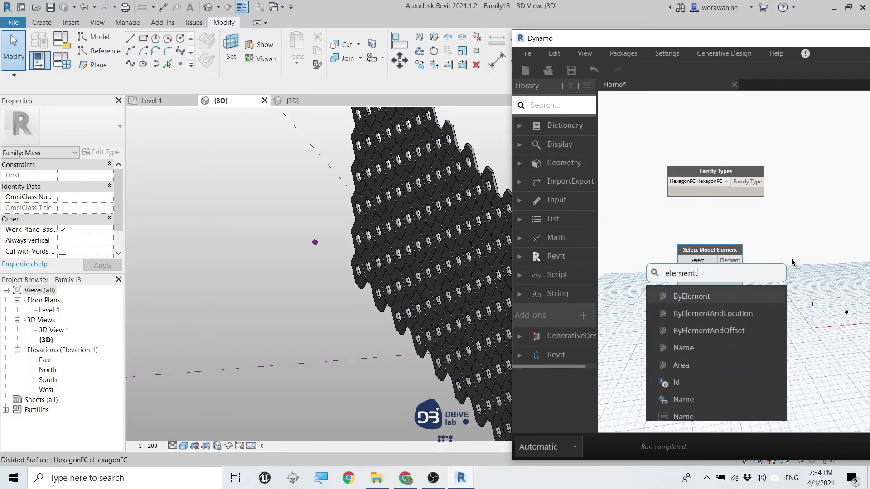
pyautogui.write('geometry')
pyautogui.click(701, 299)
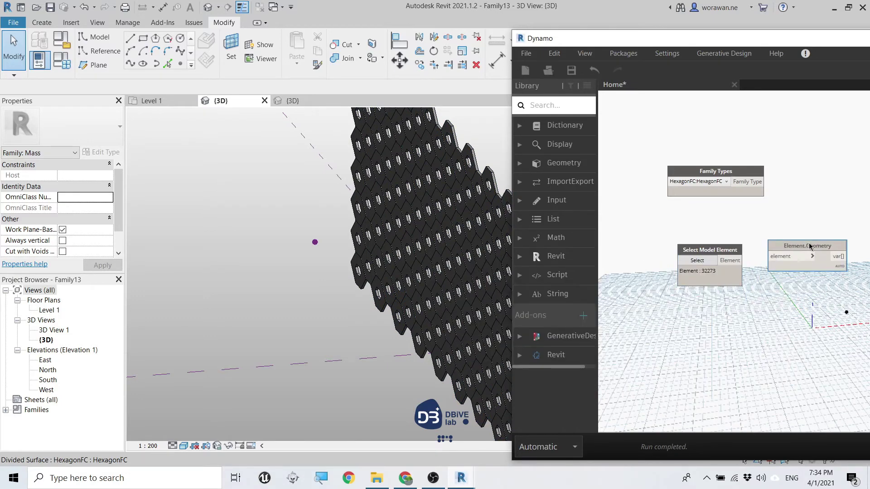
pyautogui.click(781, 260)
pyautogui.scroll(-2, 737, 207)
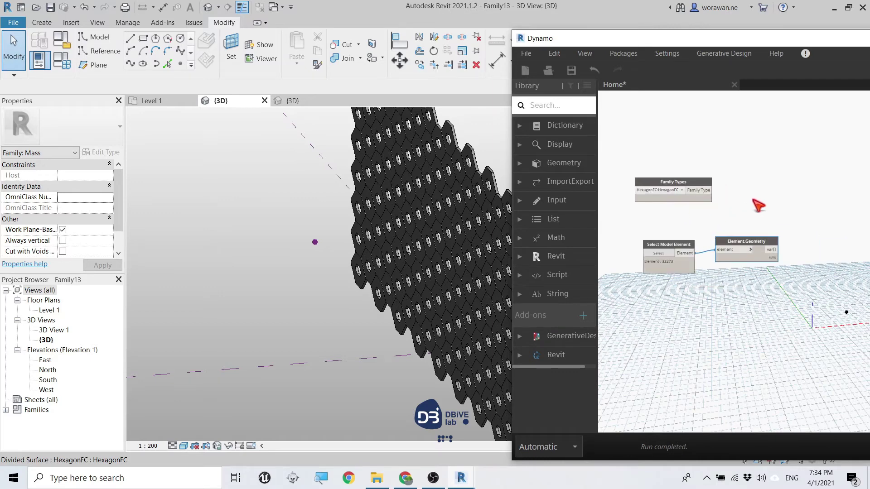
pyautogui.scroll(2, 753, 199)
# Step: Add an All Elements of Family Type node collecting the 144 hexagon panels
pyautogui.rightClick(733, 182)
pyautogui.write('a')
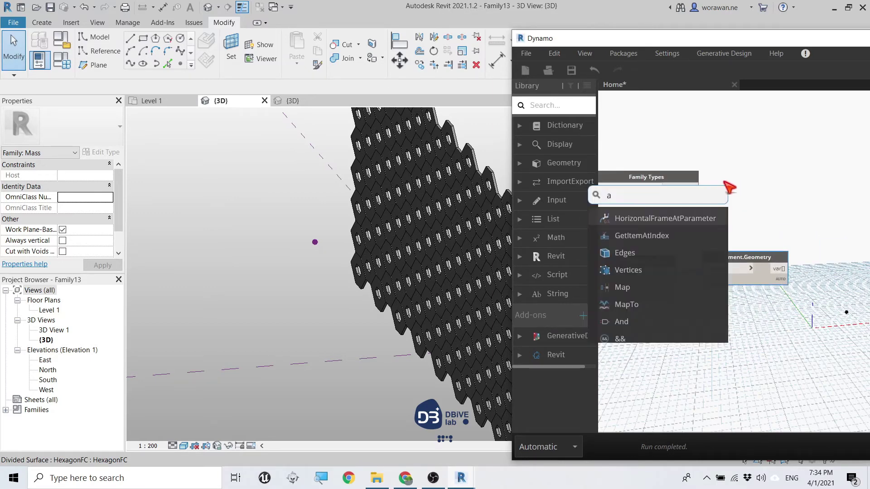
pyautogui.write('ll')
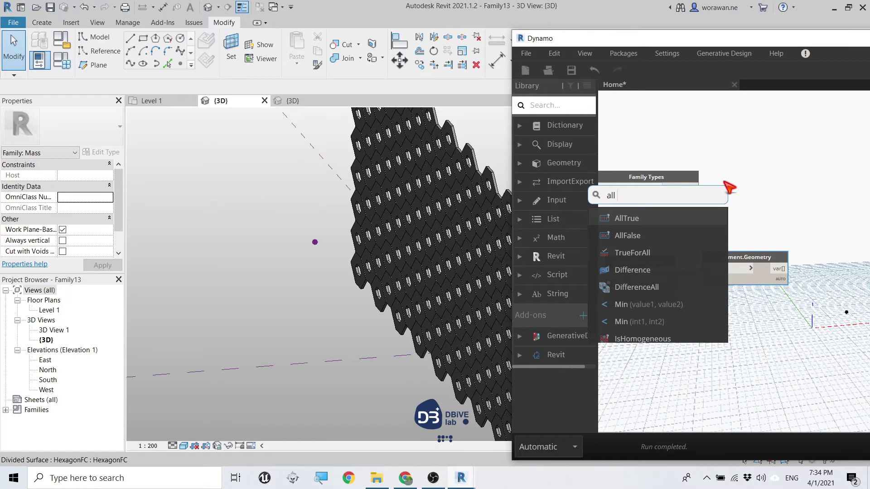
pyautogui.write(' elem')
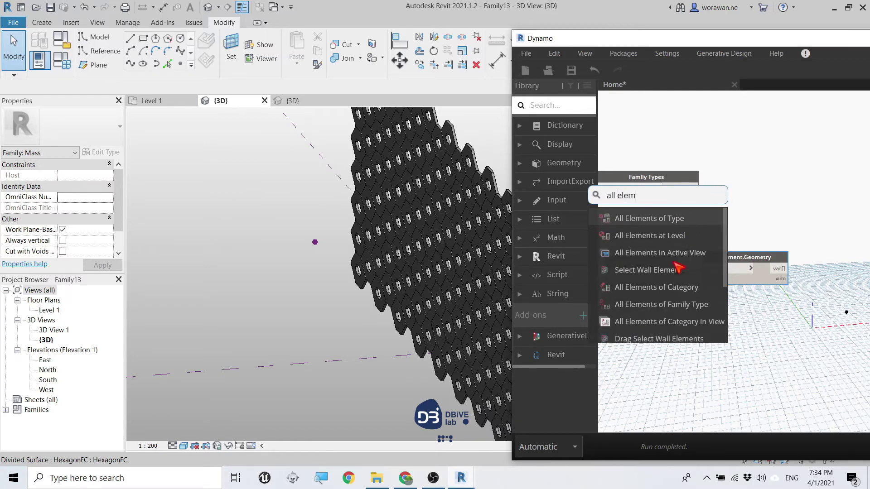
pyautogui.moveTo(661, 304)
pyautogui.click(671, 310)
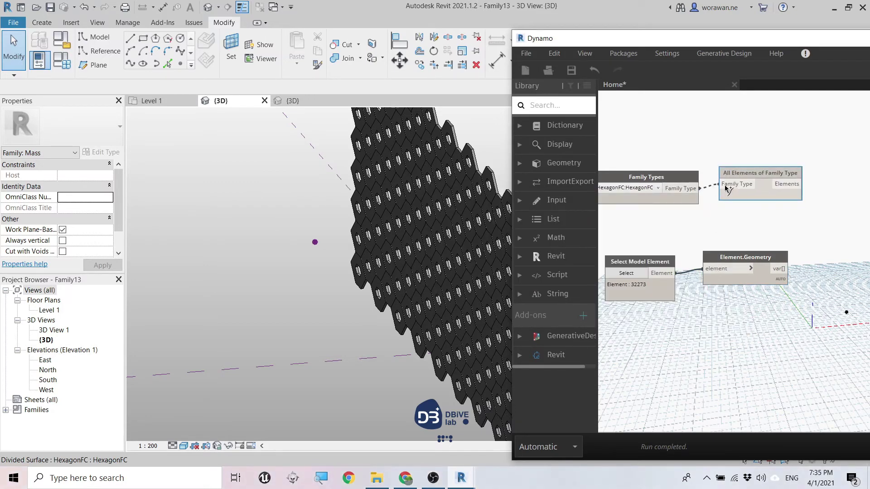
pyautogui.scroll(-3, 703, 220)
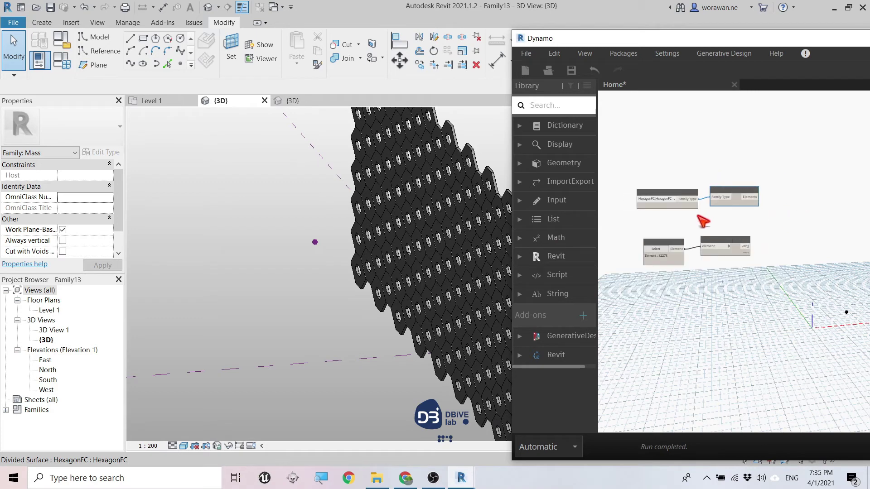
pyautogui.scroll(-2, 703, 221)
pyautogui.scroll(5, 770, 216)
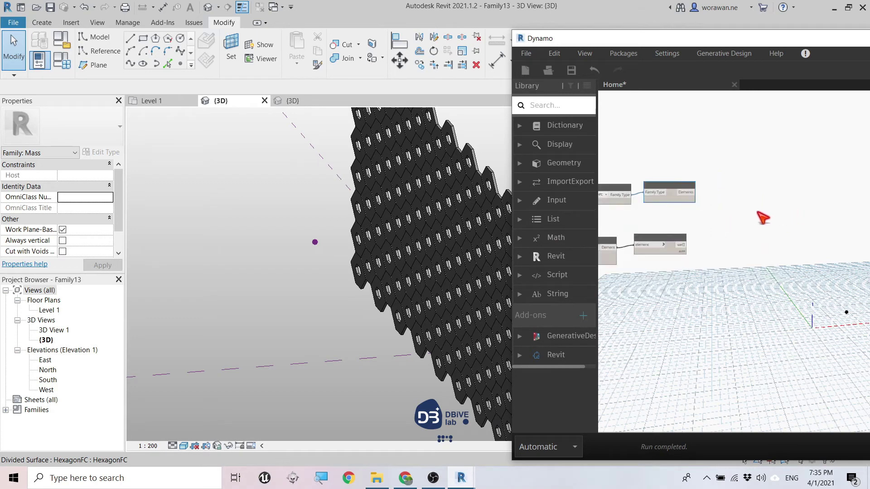
# Step: Add an Element.GetLocation node fed by the panel elements
pyautogui.rightClick(728, 207)
pyautogui.write('eleme')
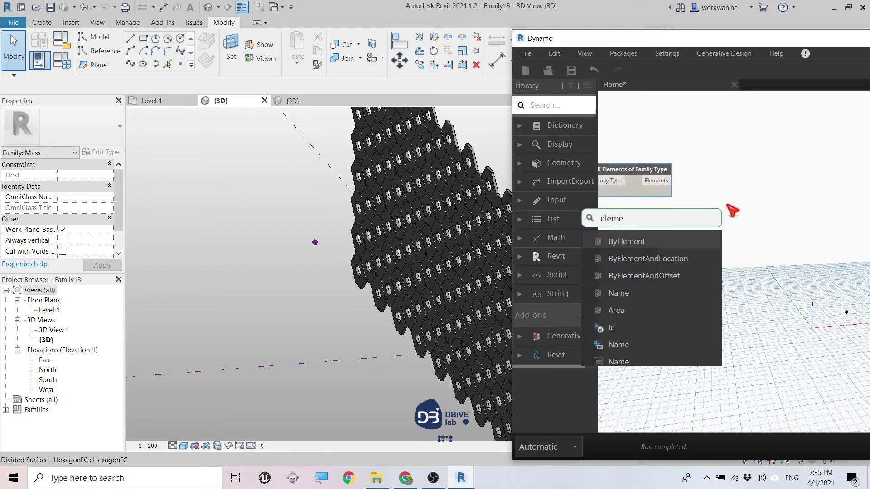
pyautogui.write('nt.g')
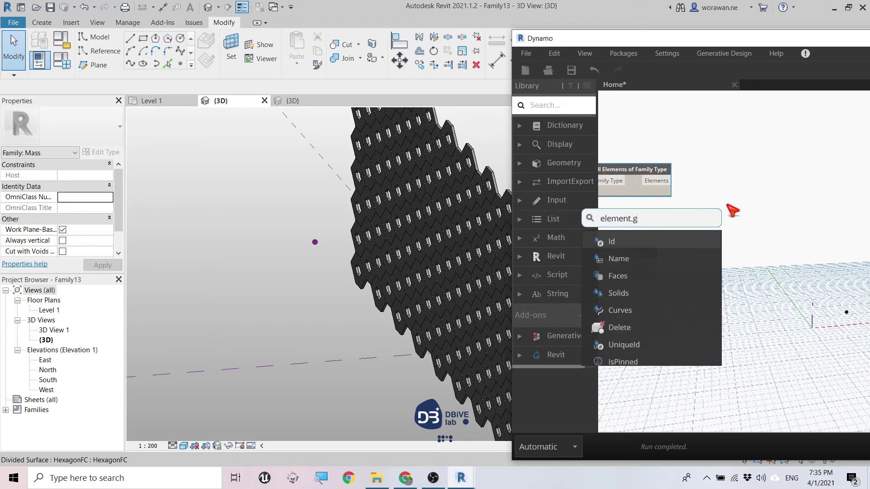
pyautogui.write('etLocatio')
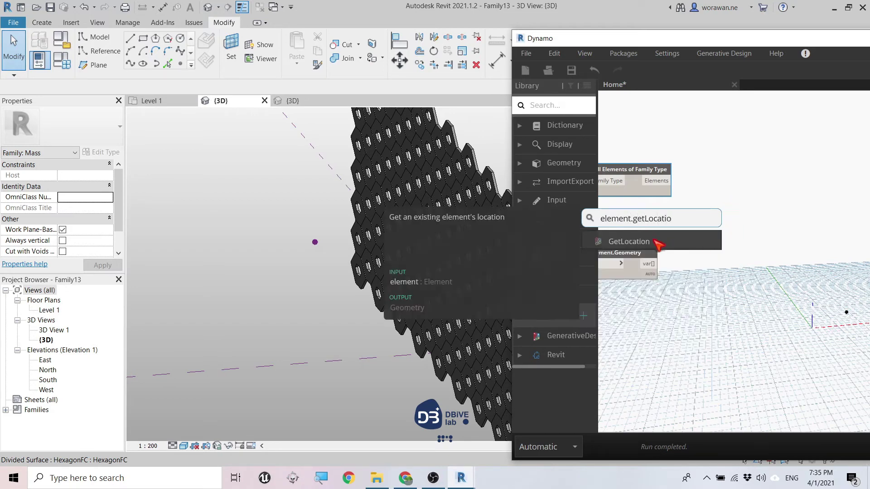
pyautogui.click(630, 242)
pyautogui.click(670, 180)
pyautogui.click(755, 222)
pyautogui.scroll(-2, 756, 222)
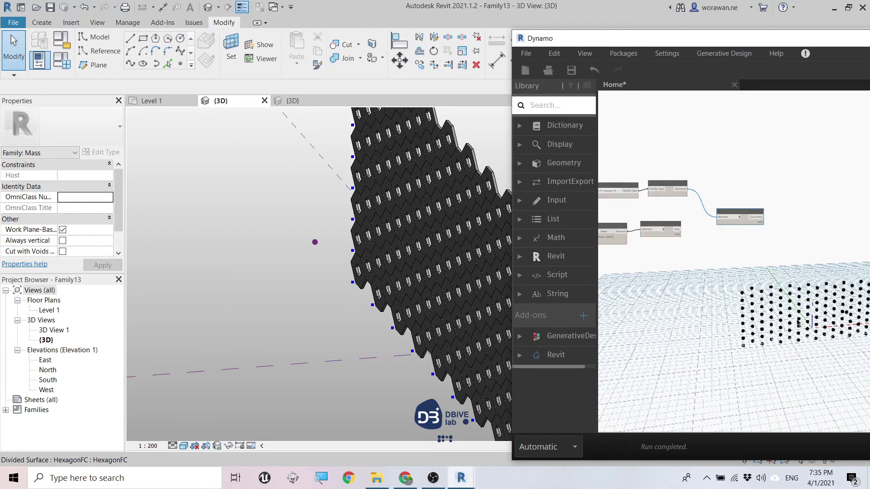
pyautogui.rightClick(649, 323)
pyautogui.scroll(-1, 715, 235)
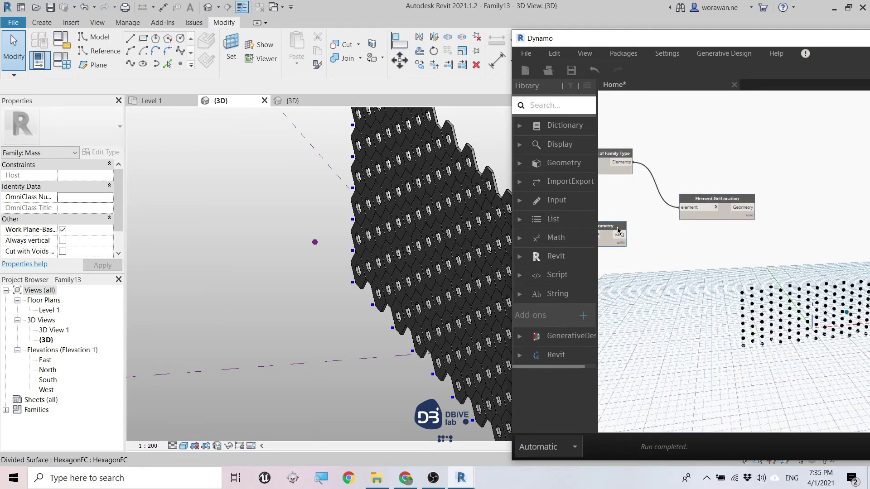
# Step: Add Geometry.DistanceTo measuring panel locations against the reference element's geometry
pyautogui.rightClick(722, 244)
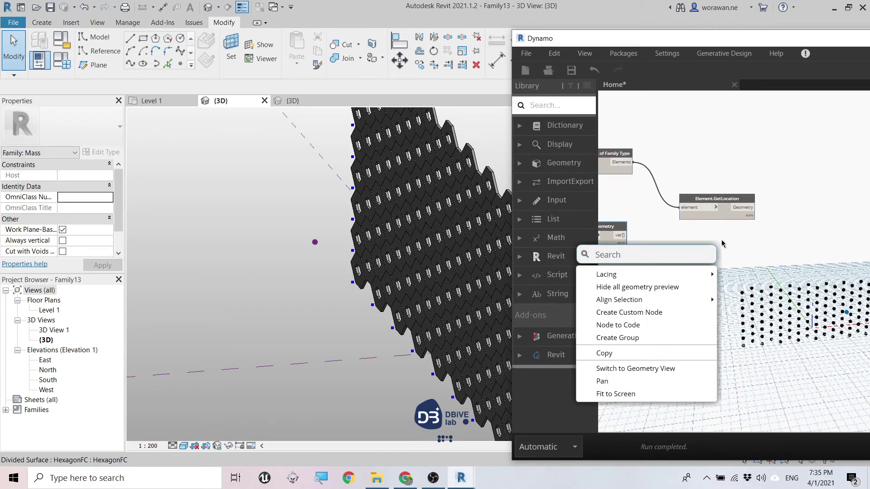
pyautogui.write('geometry')
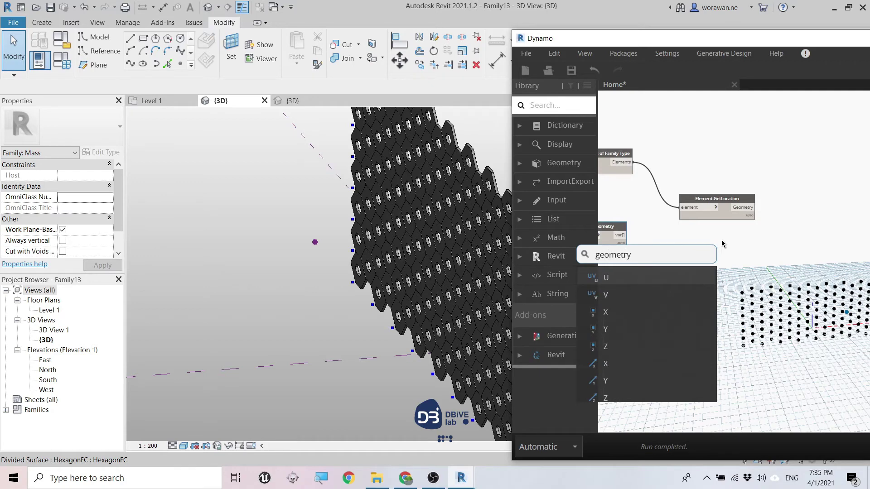
pyautogui.write('.dis')
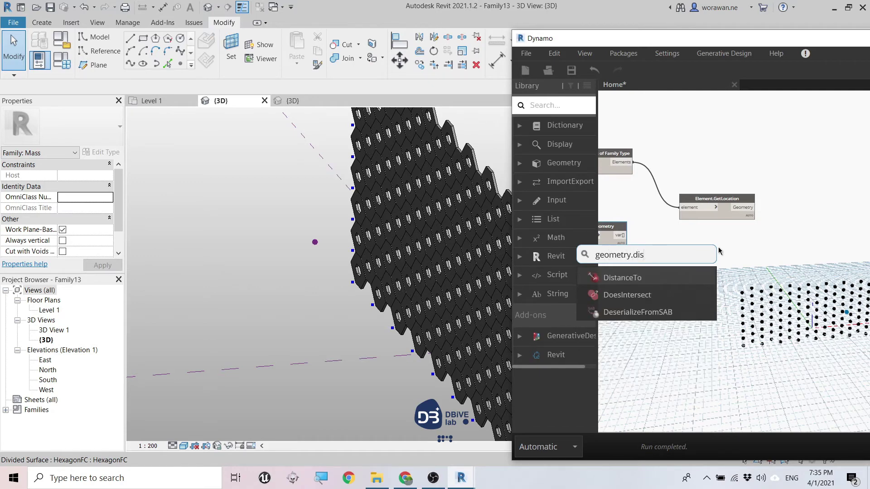
pyautogui.click(622, 278)
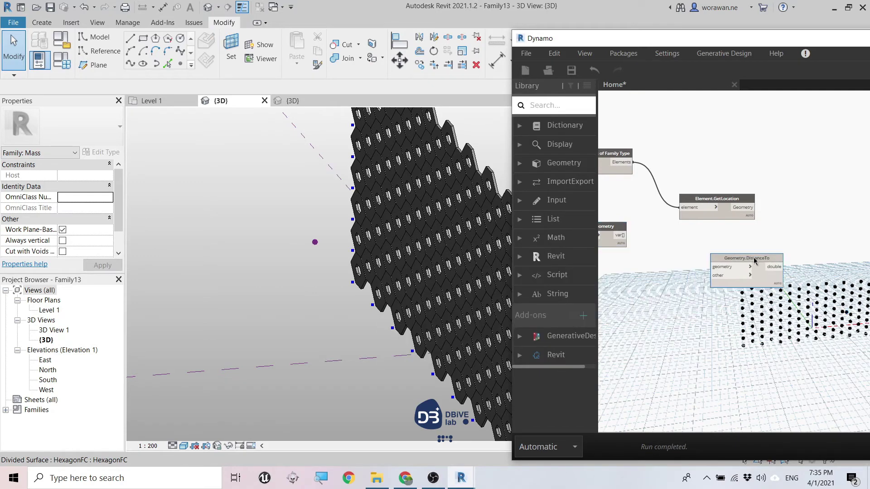
pyautogui.moveTo(747, 257); pyautogui.dragTo(779, 248)
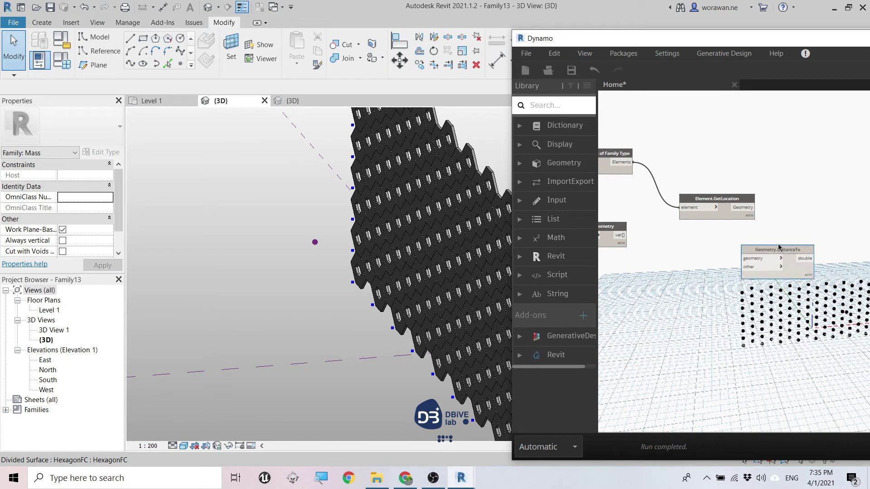
pyautogui.click(747, 266)
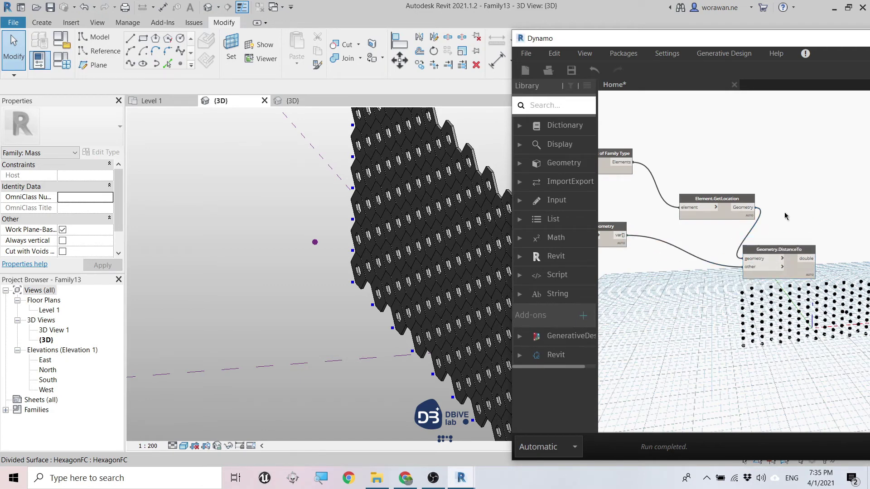
# Step: Change the DistanceTo node's lacing and feed its distances into a new Math.RemapRange node
pyautogui.scroll(2, 802, 226)
pyautogui.rightClick(766, 271)
pyautogui.click(786, 352)
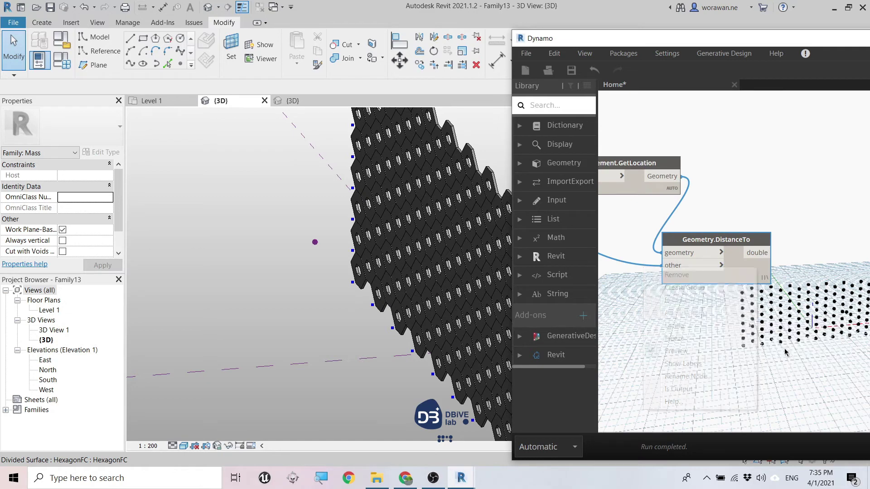
pyautogui.scroll(2, 816, 250)
pyautogui.rightClick(816, 250)
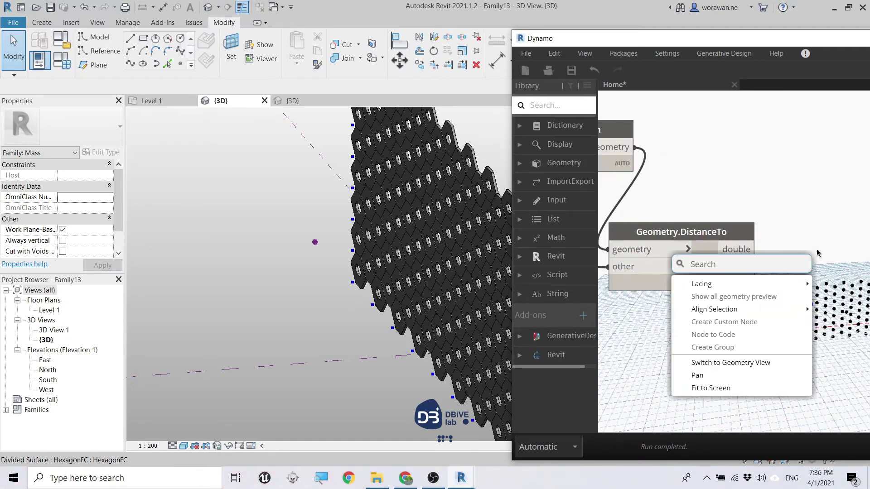
pyautogui.write('remap')
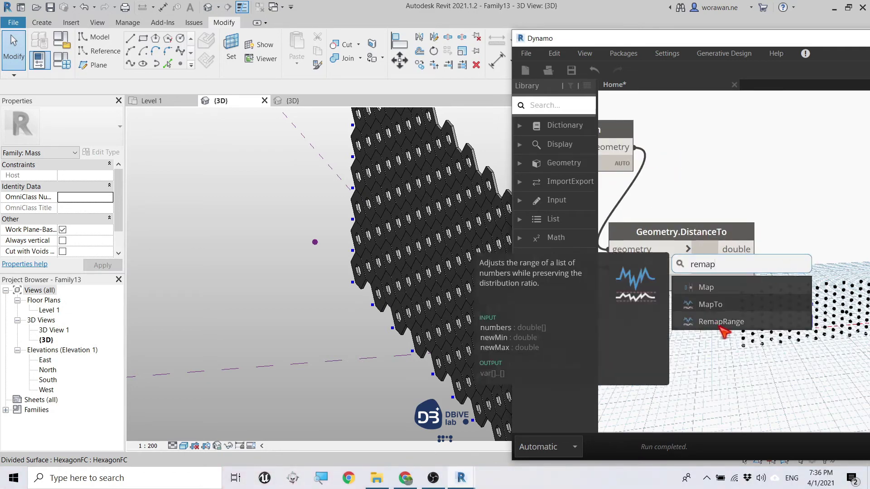
pyautogui.click(723, 322)
pyautogui.scroll(3, 725, 253)
pyautogui.moveTo(605, 245); pyautogui.dragTo(722, 234)
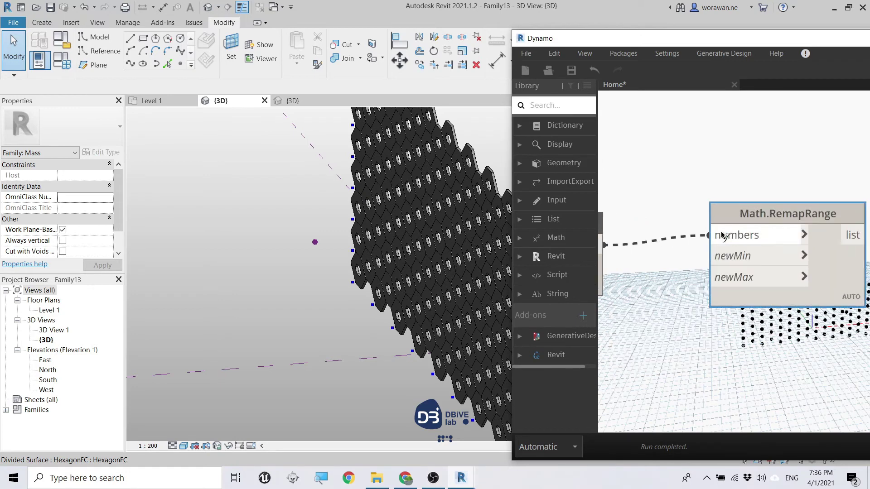
# Step: Wire Code Blocks 0.05 and 0.45 into RemapRange's newMin and newMax
pyautogui.scroll(1, 722, 235)
pyautogui.doubleClick(651, 310)
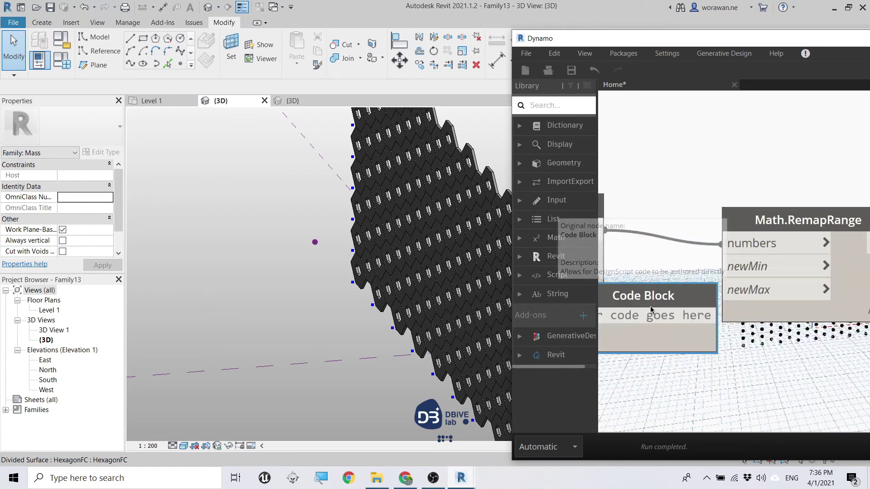
pyautogui.write('1.')
pyautogui.scroll(-1, 625, 312)
pyautogui.scroll(-1, 611, 315)
pyautogui.write('0.05;')
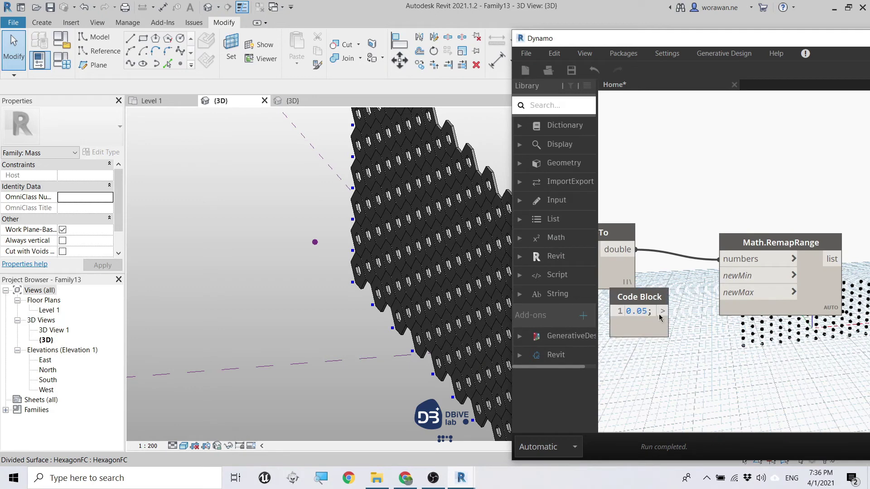
pyautogui.moveTo(663, 311); pyautogui.dragTo(720, 276)
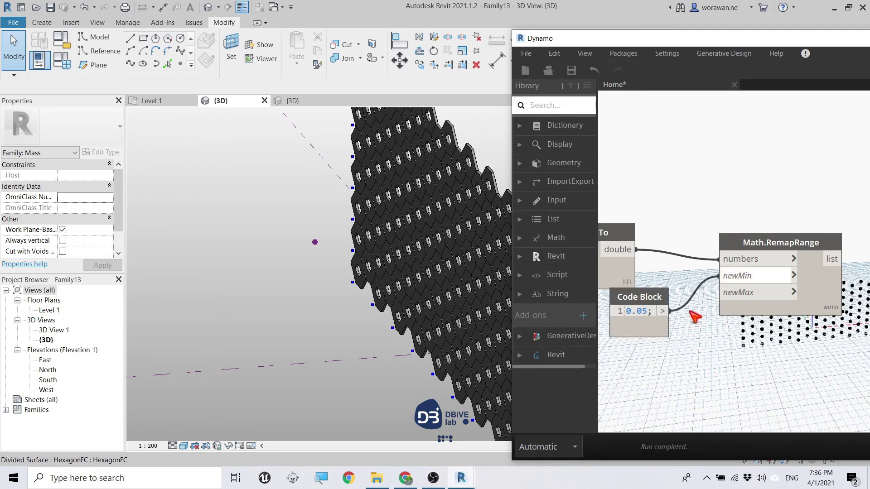
pyautogui.doubleClick(616, 360)
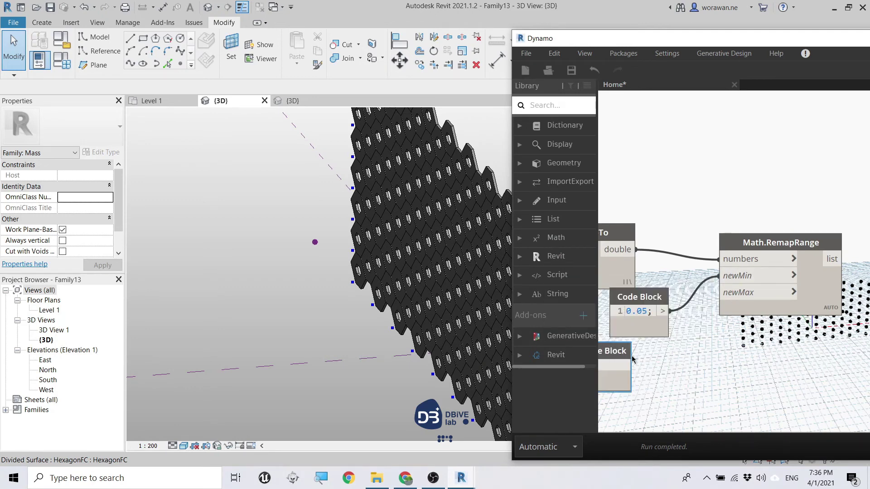
pyautogui.write('0.45;')
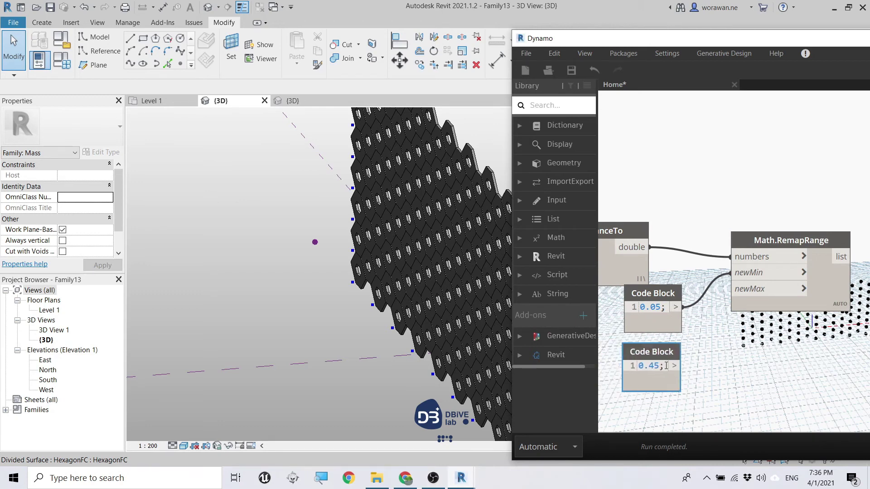
pyautogui.moveTo(644, 360); pyautogui.dragTo(730, 288)
pyautogui.scroll(-3, 721, 320)
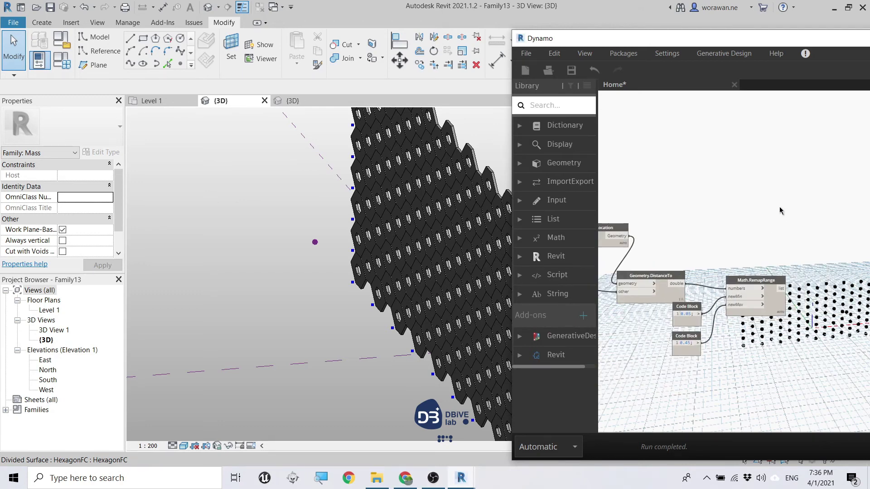
# Step: Add an Element.SetParameterByName node taking the panel elements
pyautogui.scroll(3, 780, 199)
pyautogui.rightClick(759, 199)
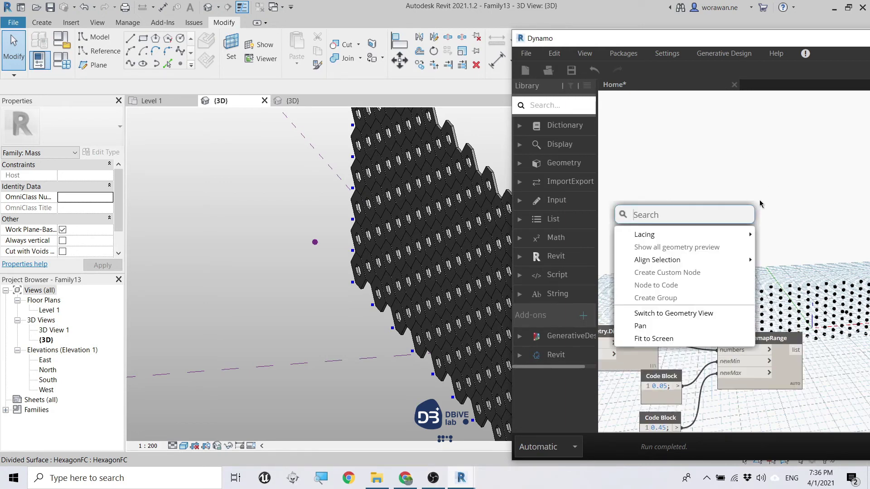
pyautogui.write('ele')
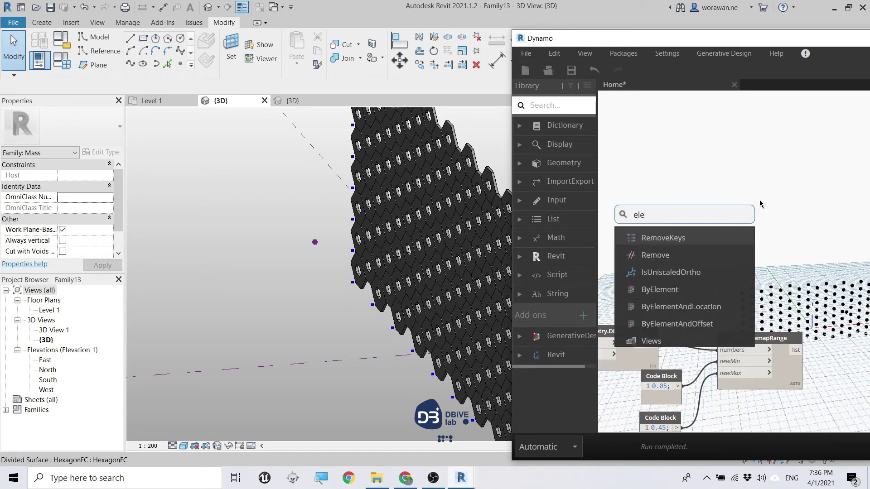
pyautogui.write('ment.set')
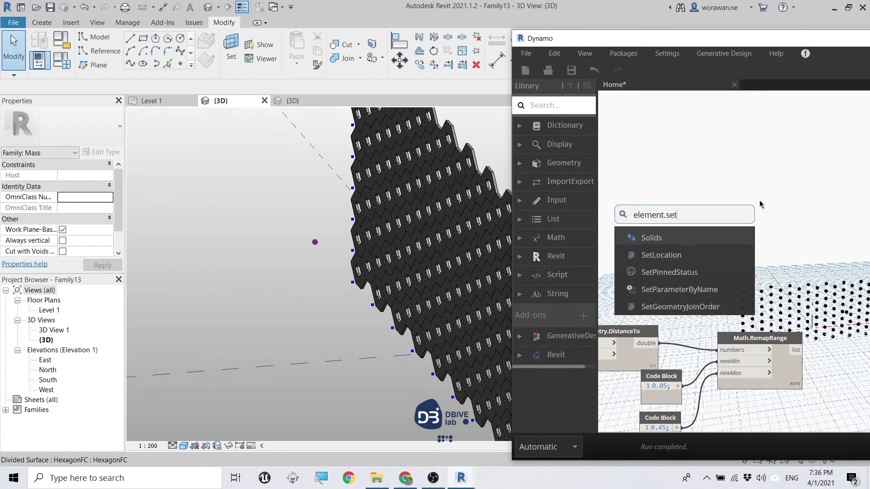
pyautogui.moveTo(679, 289)
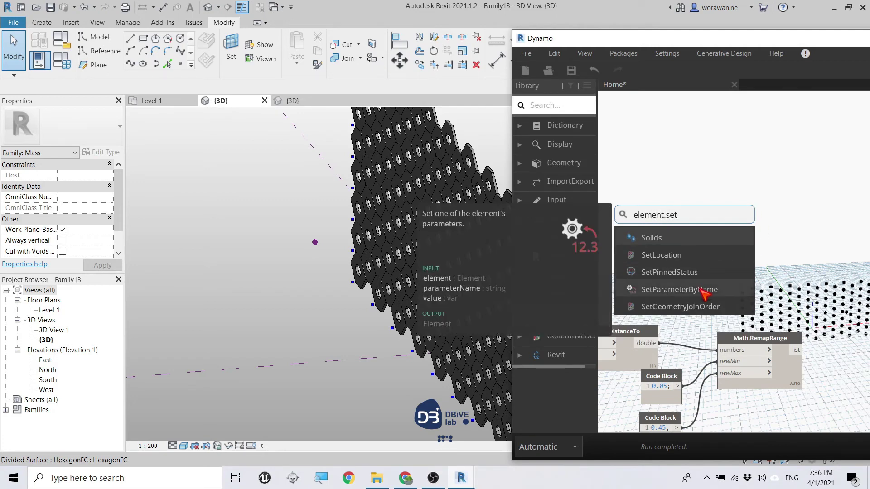
pyautogui.click(705, 292)
pyautogui.scroll(-5, 666, 190)
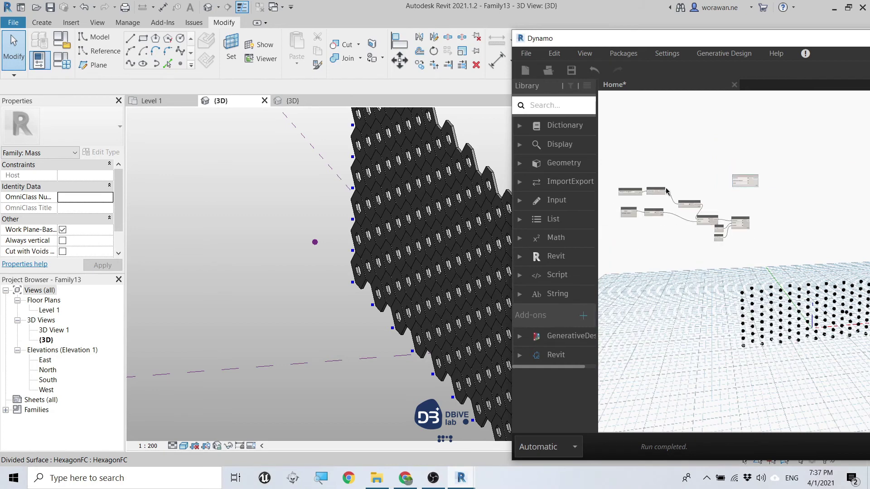
pyautogui.scroll(5, 667, 190)
pyautogui.click(658, 198)
# Step: Wire a Code Block containing "offset" into SetParameterByName's parameterName input
pyautogui.scroll(3, 770, 154)
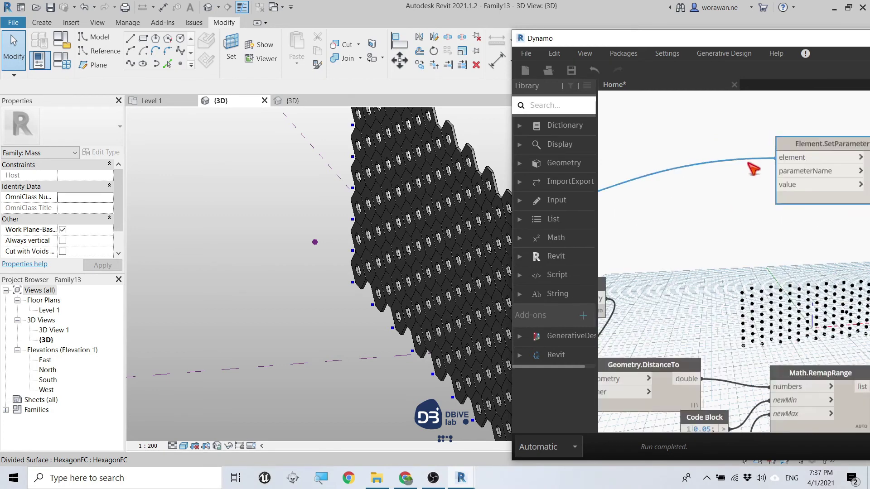
pyautogui.rightClick(734, 179)
pyautogui.doubleClick(728, 180)
pyautogui.write('"offset')
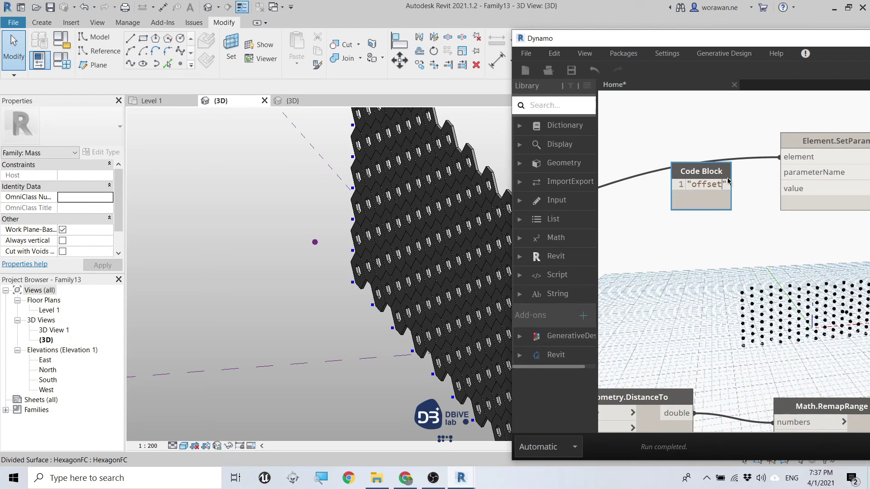
pyautogui.click(736, 184)
pyautogui.click(780, 173)
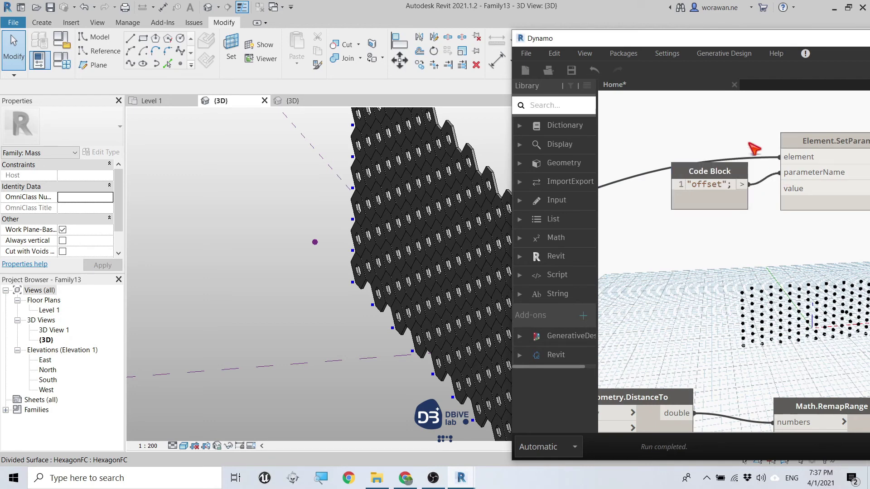
pyautogui.scroll(-3, 737, 143)
pyautogui.moveTo(836, 345); pyautogui.dragTo(826, 293)
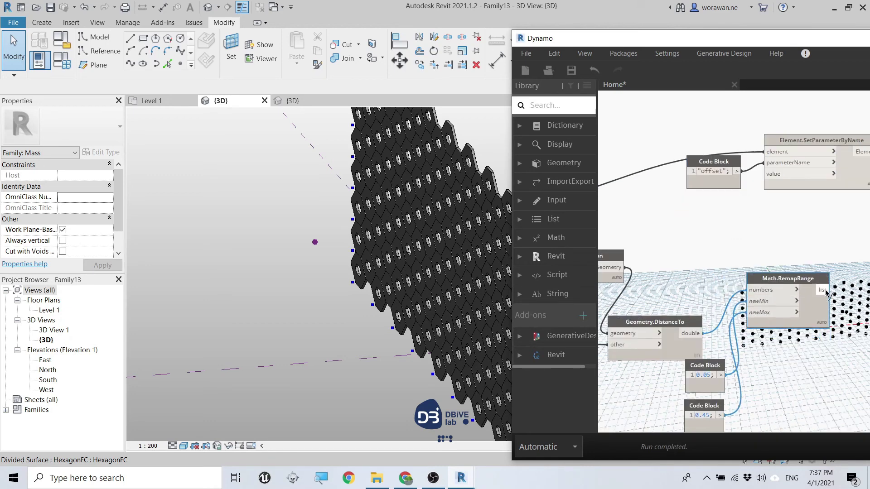
# Step: Feed the remapped distances into SetParameterByName's value and view the resulting hexagon wall
pyautogui.click(769, 176)
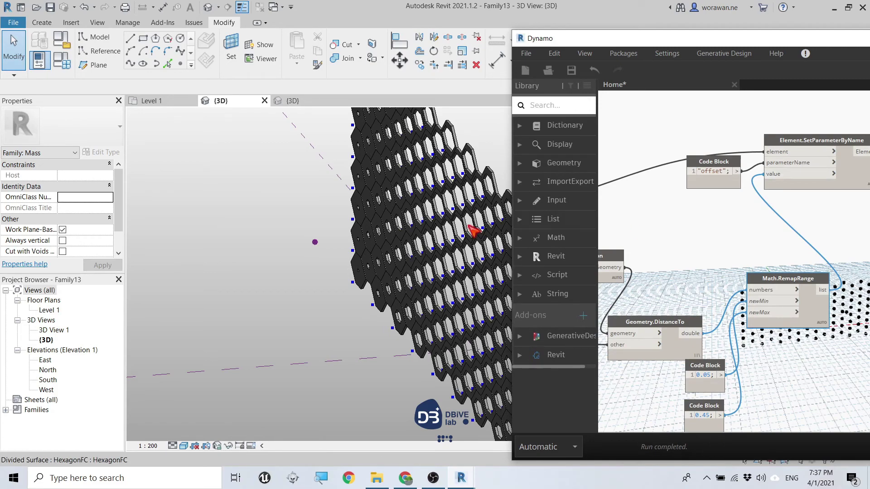
pyautogui.keyDown('shift'); pyautogui.moveTo(301, 223); pyautogui.dragTo(346, 212, button='middle'); pyautogui.keyUp('shift')
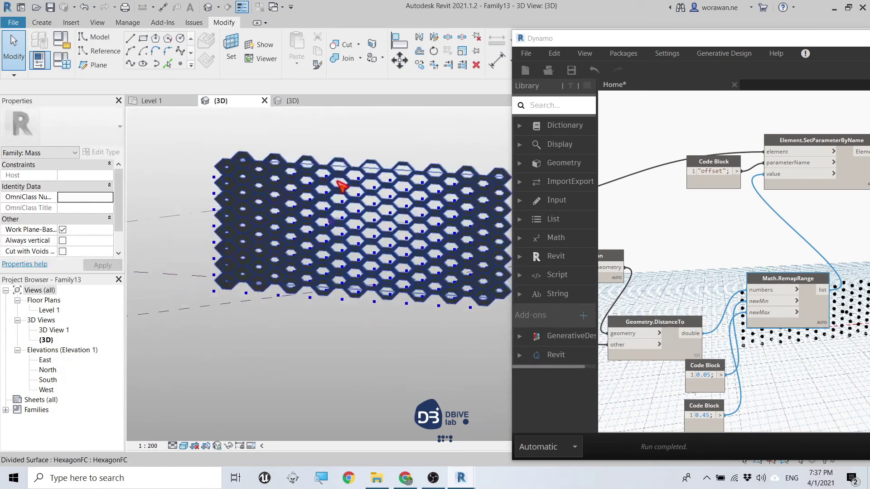
pyautogui.scroll(3, 345, 211)
pyautogui.moveTo(301, 252)
pyautogui.keyDown('shift'); pyautogui.mouseDown(button='middle')
pyautogui.moveTo(341, 219)
pyautogui.moveTo(347, 246)
pyautogui.mouseUp(button='middle'); pyautogui.keyUp('shift')
# Step: Drag the reference point to the wall's left so the openings regrade
pyautogui.click(346, 211)
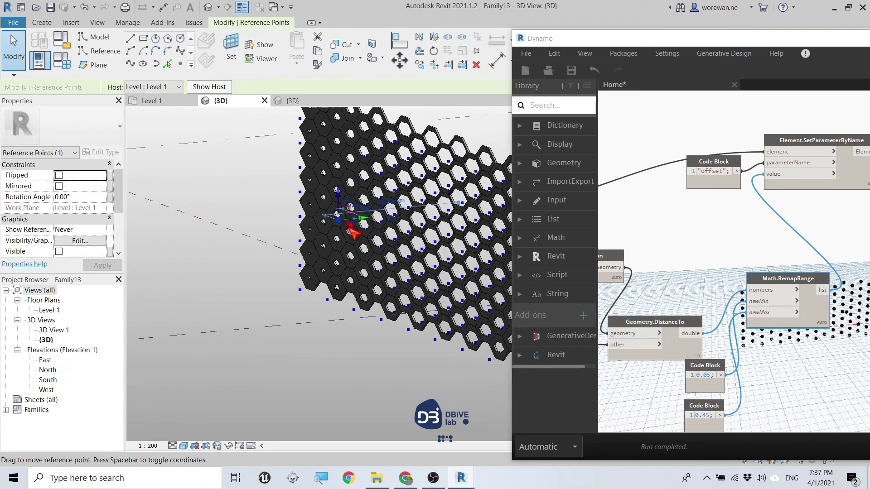
pyautogui.moveTo(346, 218); pyautogui.dragTo(266, 194)
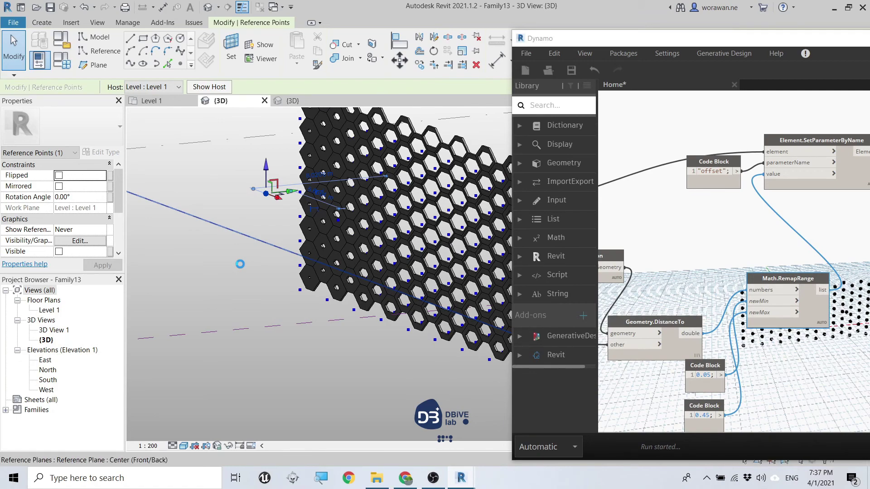
pyautogui.click(242, 265)
pyautogui.keyDown('shift'); pyautogui.moveTo(245, 268); pyautogui.dragTo(469, 256, button='middle'); pyautogui.keyUp('shift')
# Step: Reposition the Dynamo window beside the hexagon wall in the model view
pyautogui.moveTo(646, 40); pyautogui.dragTo(600, 172)
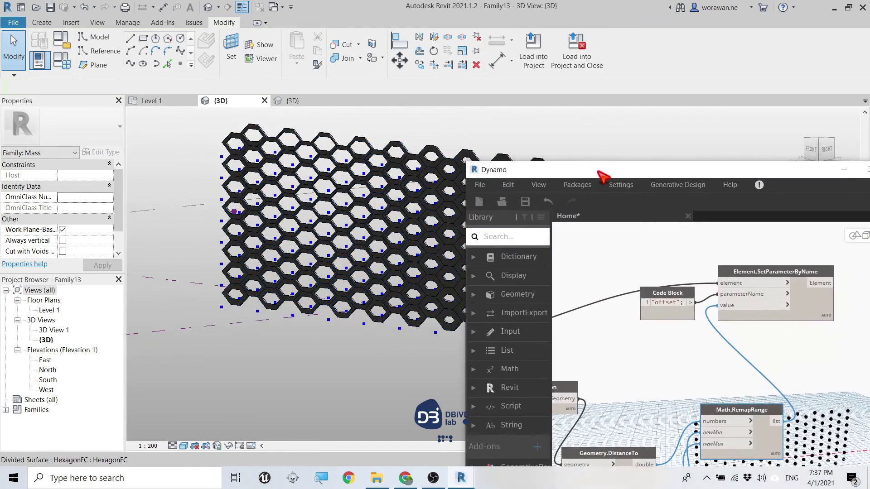
pyautogui.scroll(-5, 386, 190)
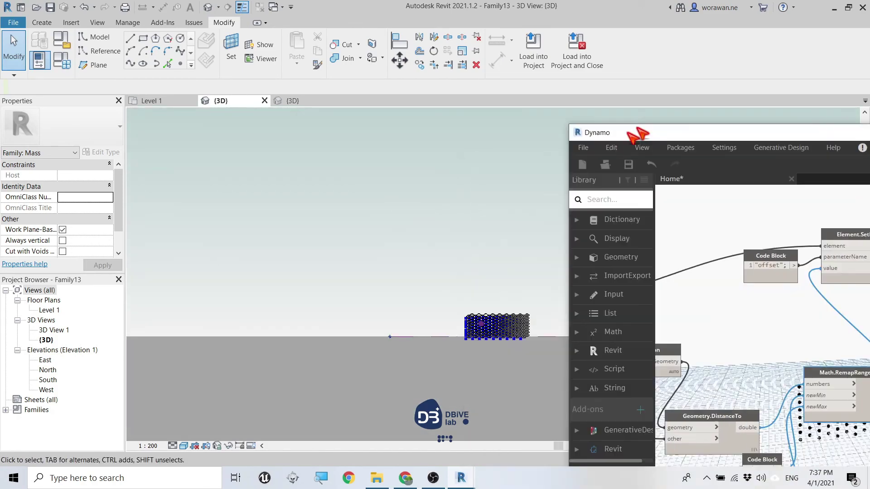
pyautogui.moveTo(530, 170); pyautogui.dragTo(677, 102)
pyautogui.scroll(3, 544, 331)
pyautogui.scroll(2, 557, 292)
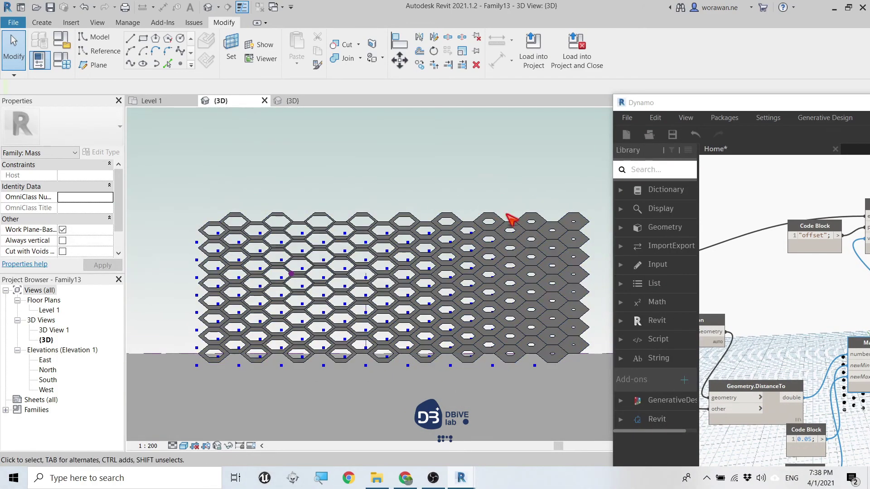
pyautogui.scroll(2, 512, 221)
pyautogui.moveTo(784, 102); pyautogui.dragTo(705, 34)
pyautogui.scroll(2, 666, 377)
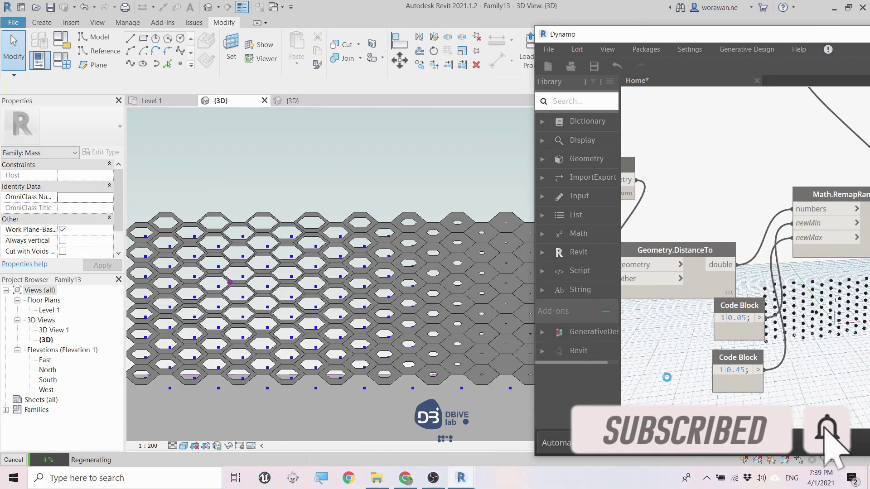
pyautogui.scroll(-2, 412, 195)
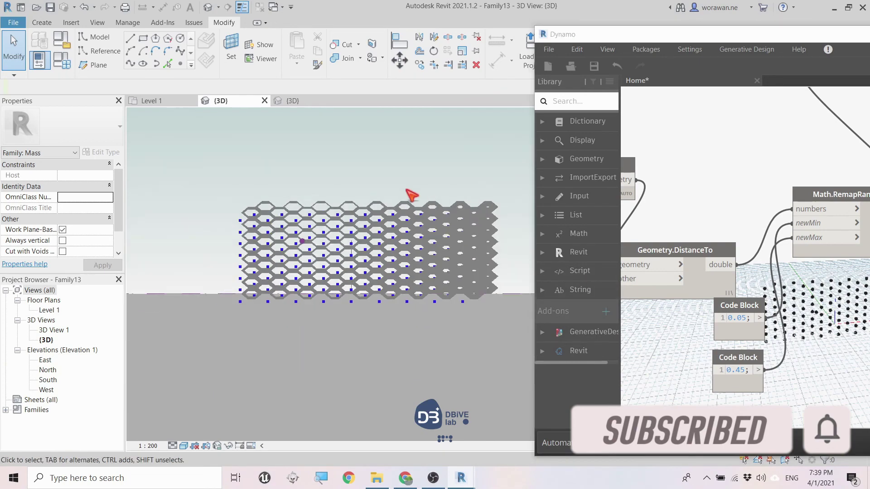
pyautogui.scroll(2, 410, 197)
pyautogui.scroll(2, 402, 205)
# Step: Drag the reference point rightward toward the wall's middle to regenerate the openings
pyautogui.click(232, 260)
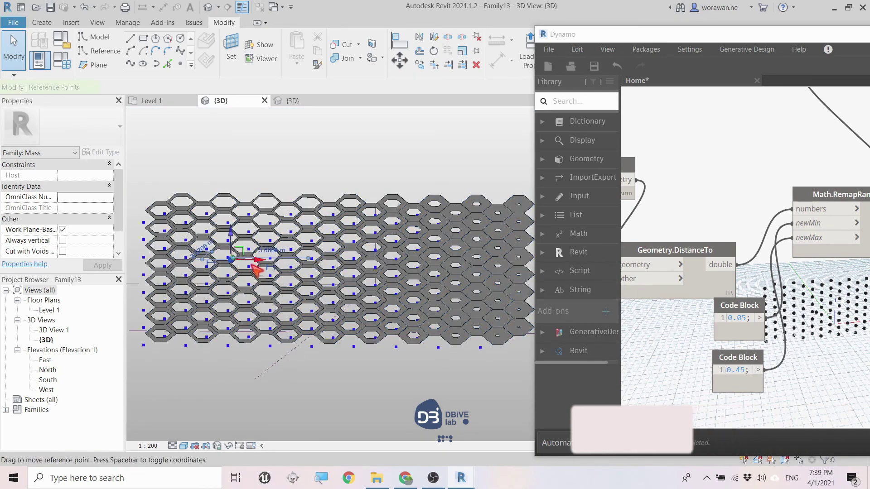
pyautogui.moveTo(253, 265); pyautogui.dragTo(403, 265)
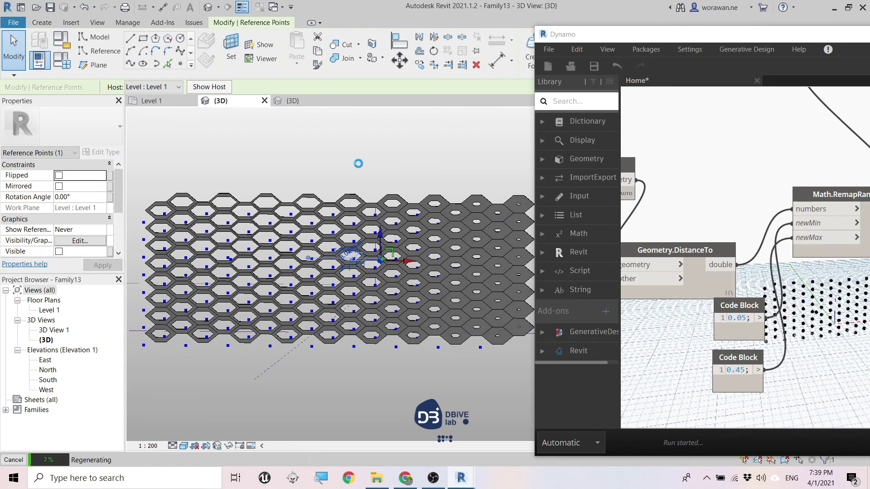
pyautogui.scroll(-3, 404, 179)
pyautogui.scroll(-3, 387, 223)
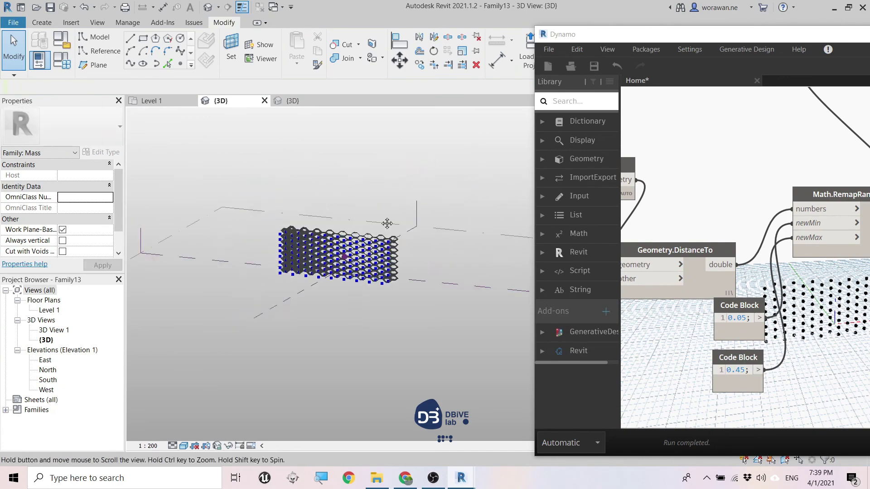
pyautogui.keyDown('shift'); pyautogui.moveTo(387, 223); pyautogui.dragTo(249, 233, button='middle'); pyautogui.keyUp('shift')
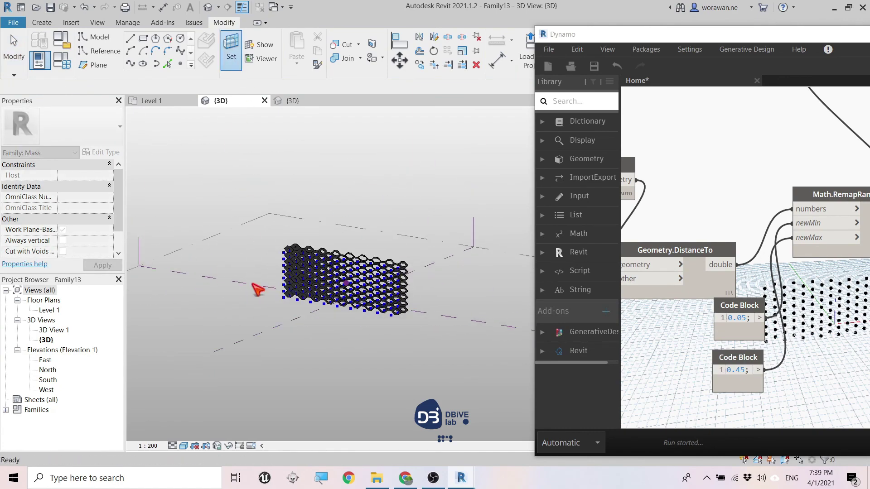
pyautogui.scroll(3, 328, 267)
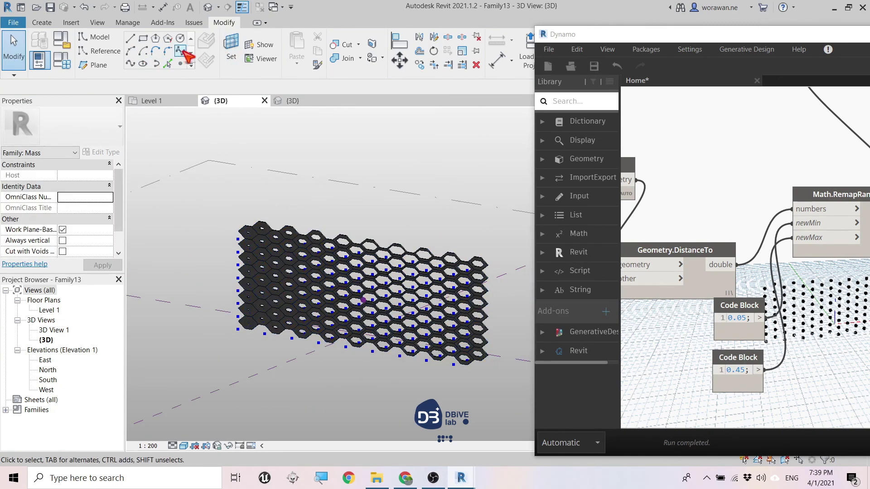
# Step: Draw a model line diagonally across the wall with the LI command
pyautogui.press('l')
pyautogui.press('i')
pyautogui.keyDown('shift'); pyautogui.moveTo(249, 332); pyautogui.dragTo(317, 294, button='middle'); pyautogui.keyUp('shift')
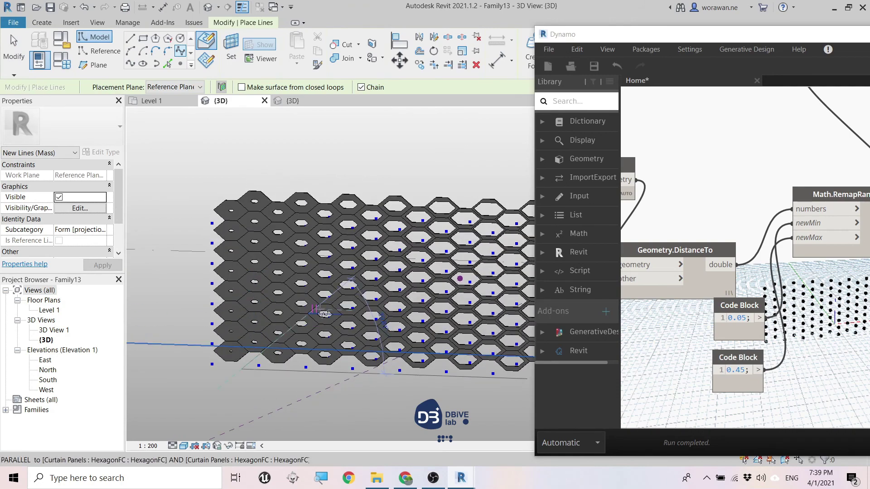
pyautogui.scroll(-2, 413, 302)
pyautogui.scroll(-2, 399, 272)
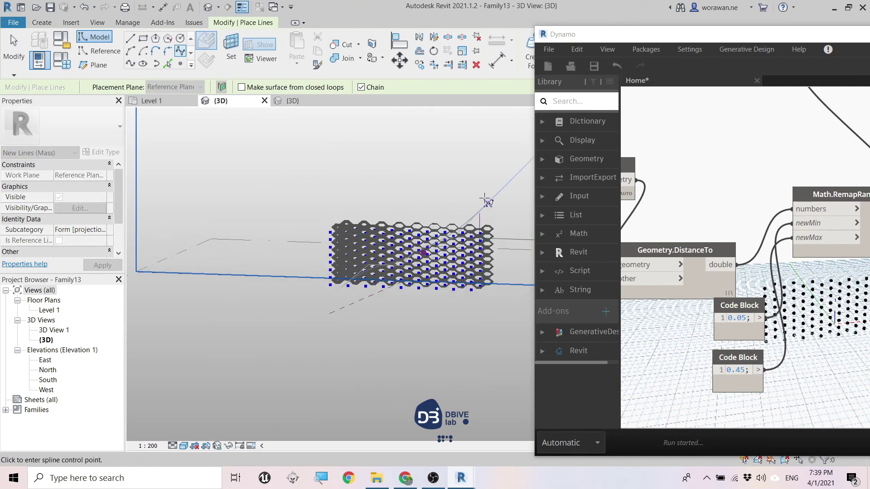
pyautogui.scroll(2, 453, 227)
pyautogui.click(482, 202)
pyautogui.scroll(2, 453, 227)
pyautogui.press('Escape')
pyautogui.press('Escape')
pyautogui.scroll(-2, 453, 227)
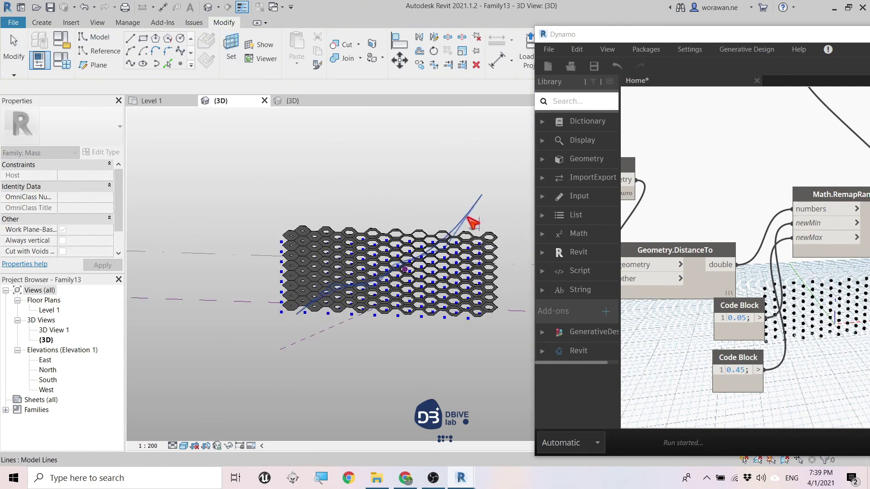
pyautogui.scroll(3, 395, 283)
# Step: Pick the new line as Select Model Element's reference and inspect the regenerated panels
pyautogui.click(391, 278)
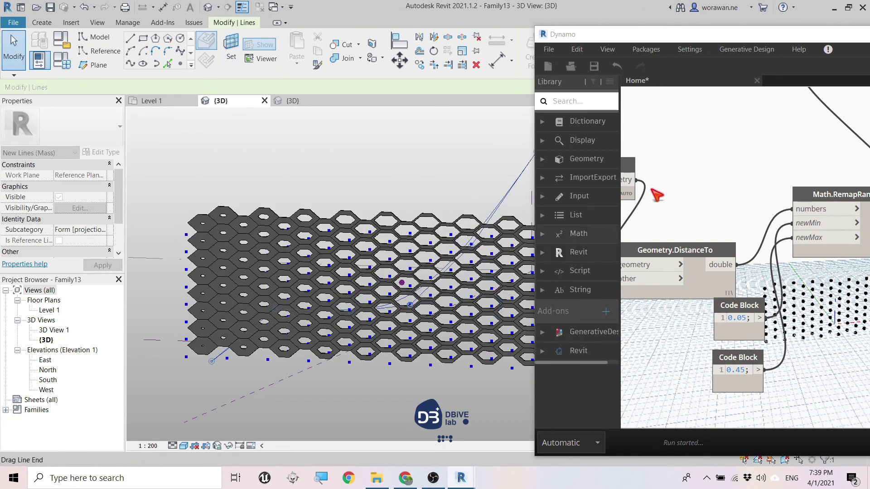
pyautogui.scroll(-3, 772, 196)
pyautogui.scroll(5, 773, 196)
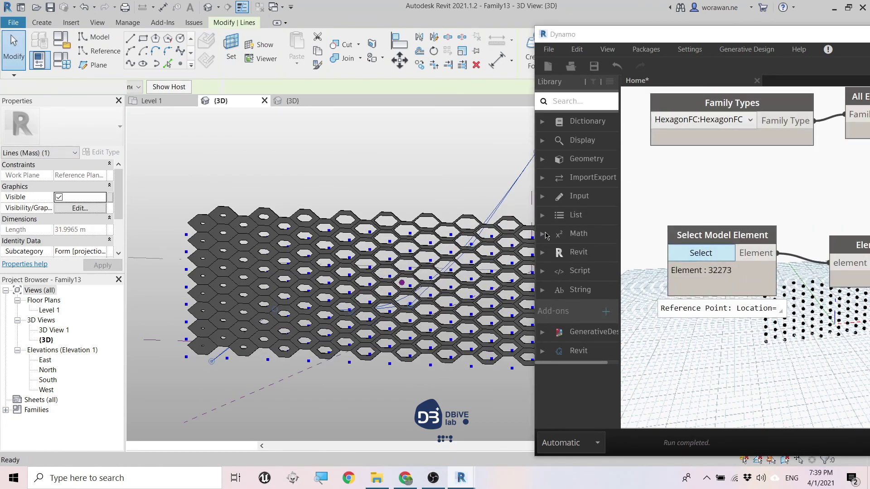
pyautogui.click(474, 195)
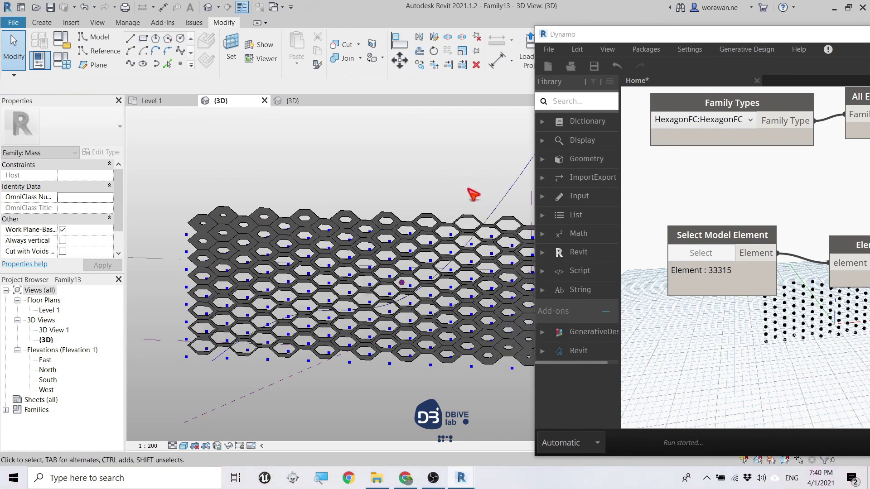
pyautogui.moveTo(472, 192)
pyautogui.keyDown('shift'); pyautogui.mouseDown(button='middle')
pyautogui.moveTo(410, 176)
pyautogui.moveTo(443, 181)
pyautogui.mouseUp(button='middle'); pyautogui.keyUp('shift')
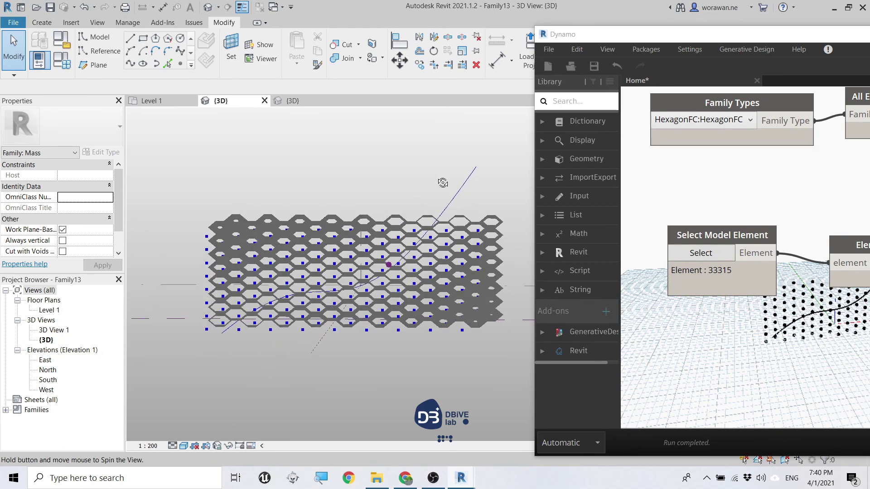